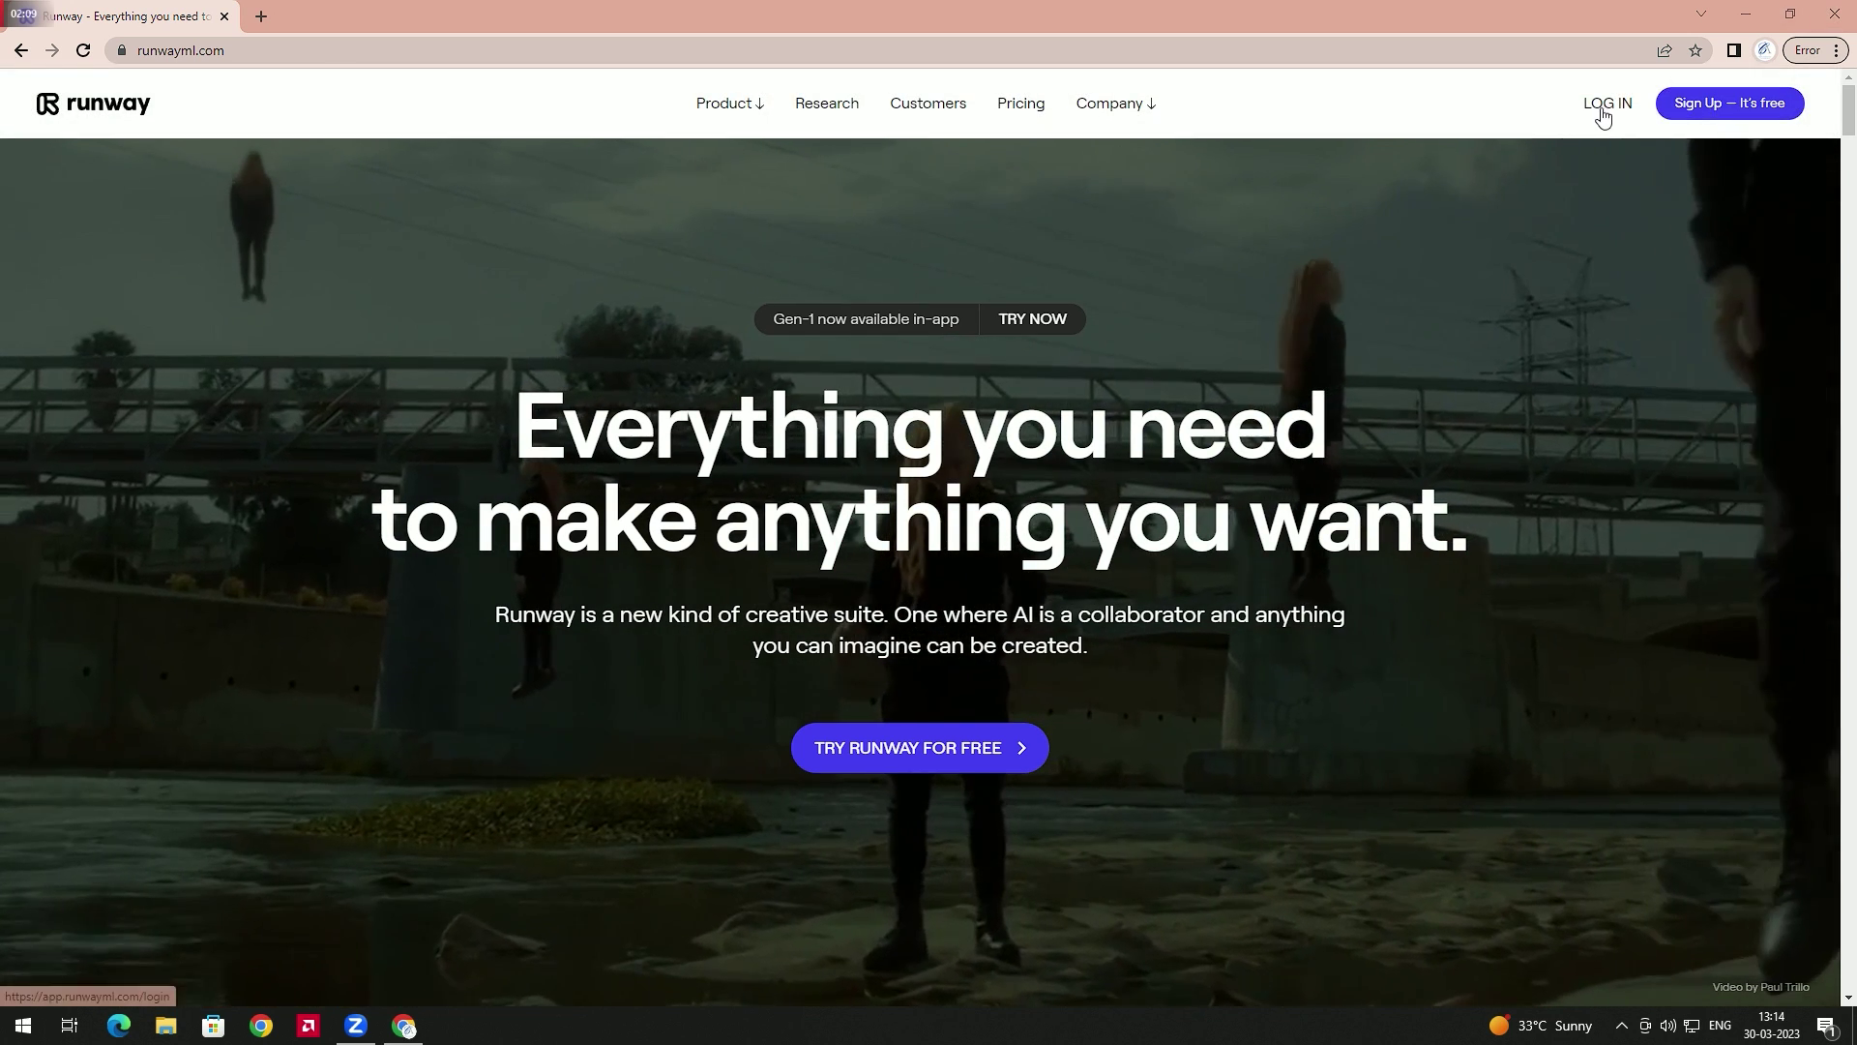
Log in to Runway and open an Untitled Inpainting project from the AI Magic Tools collection.
left_click(1614, 103)
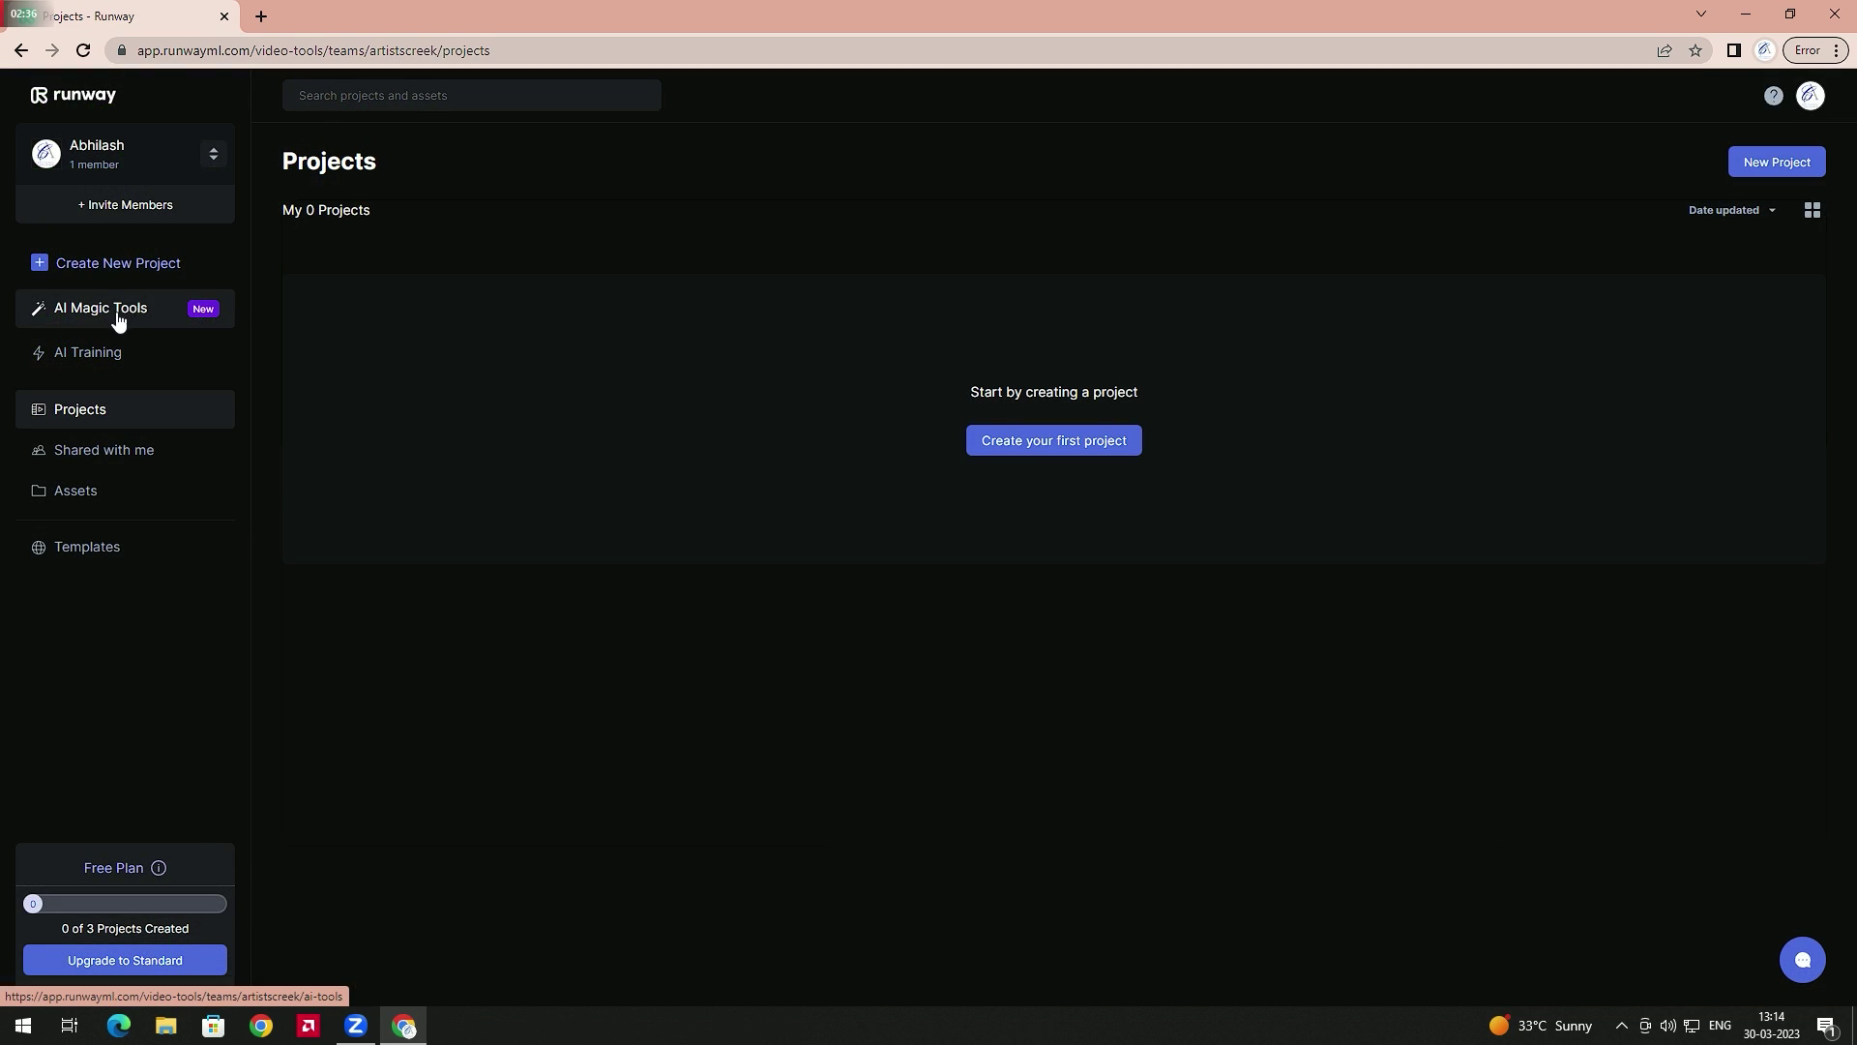
left_click(132, 317)
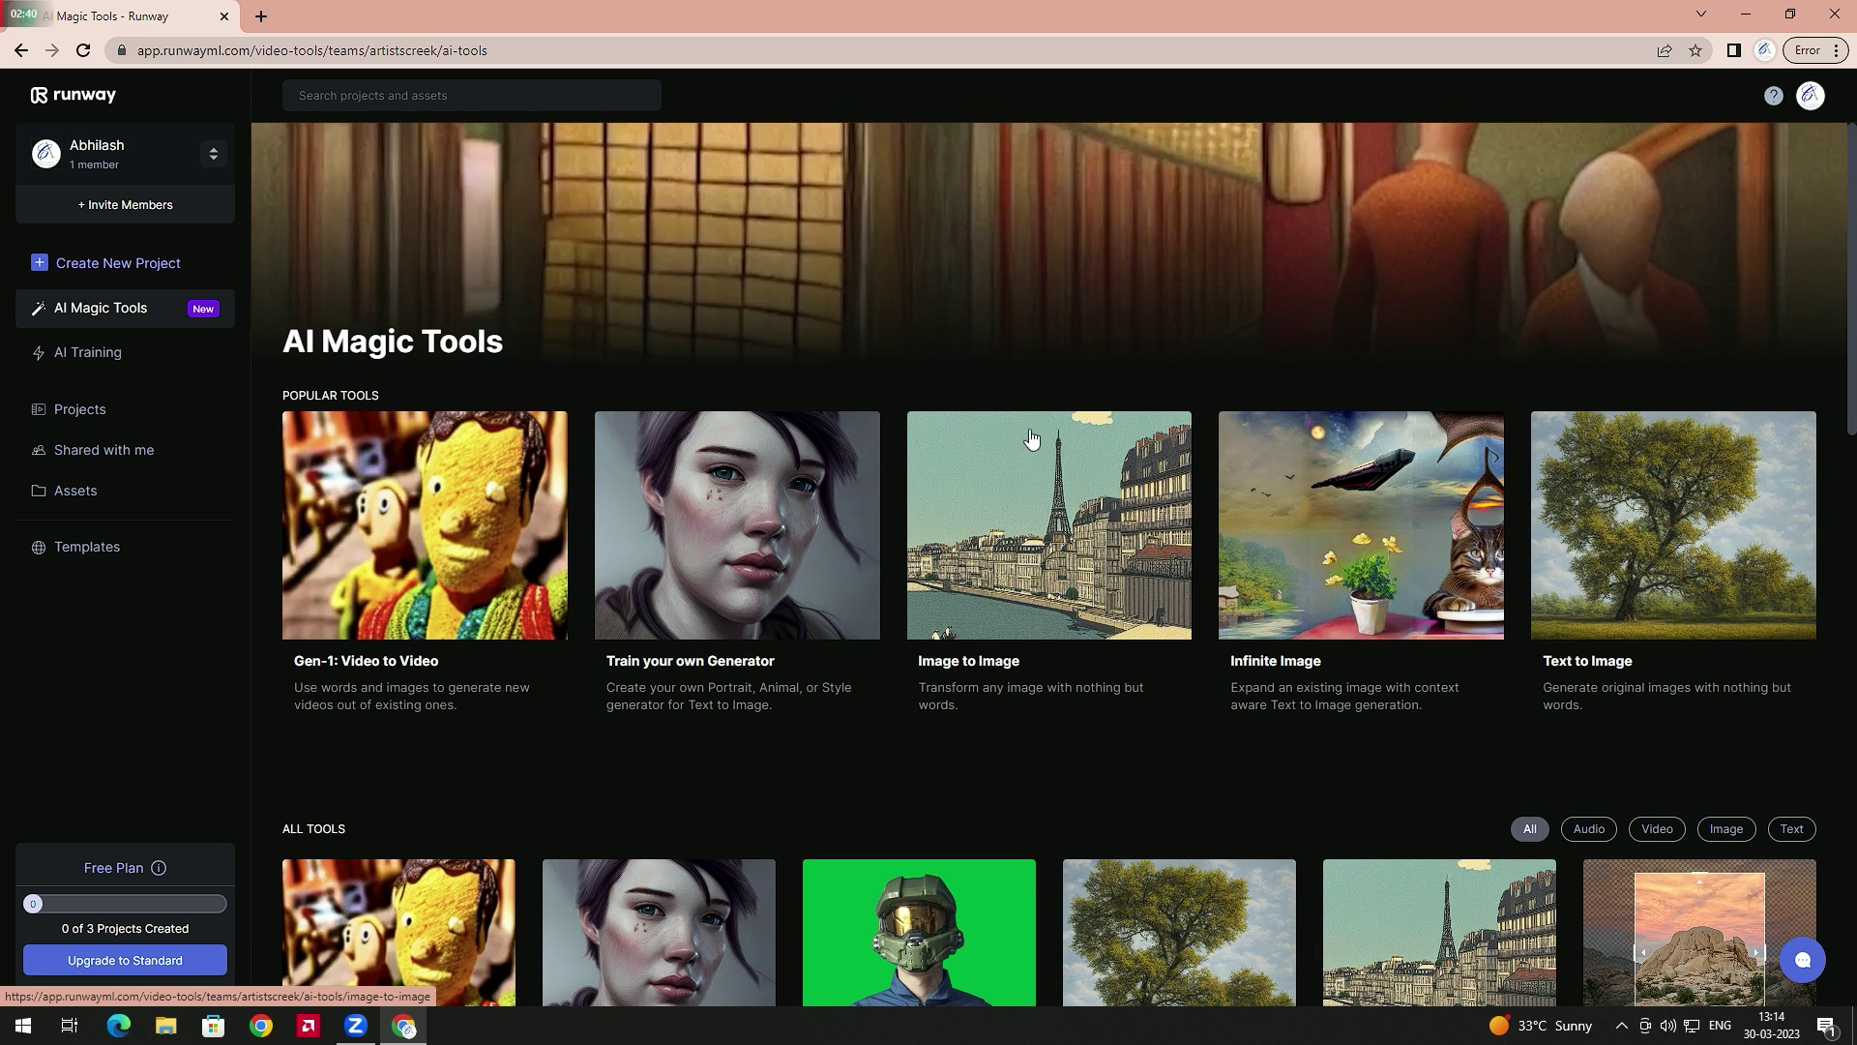
scroll(1031, 441, "down", 4)
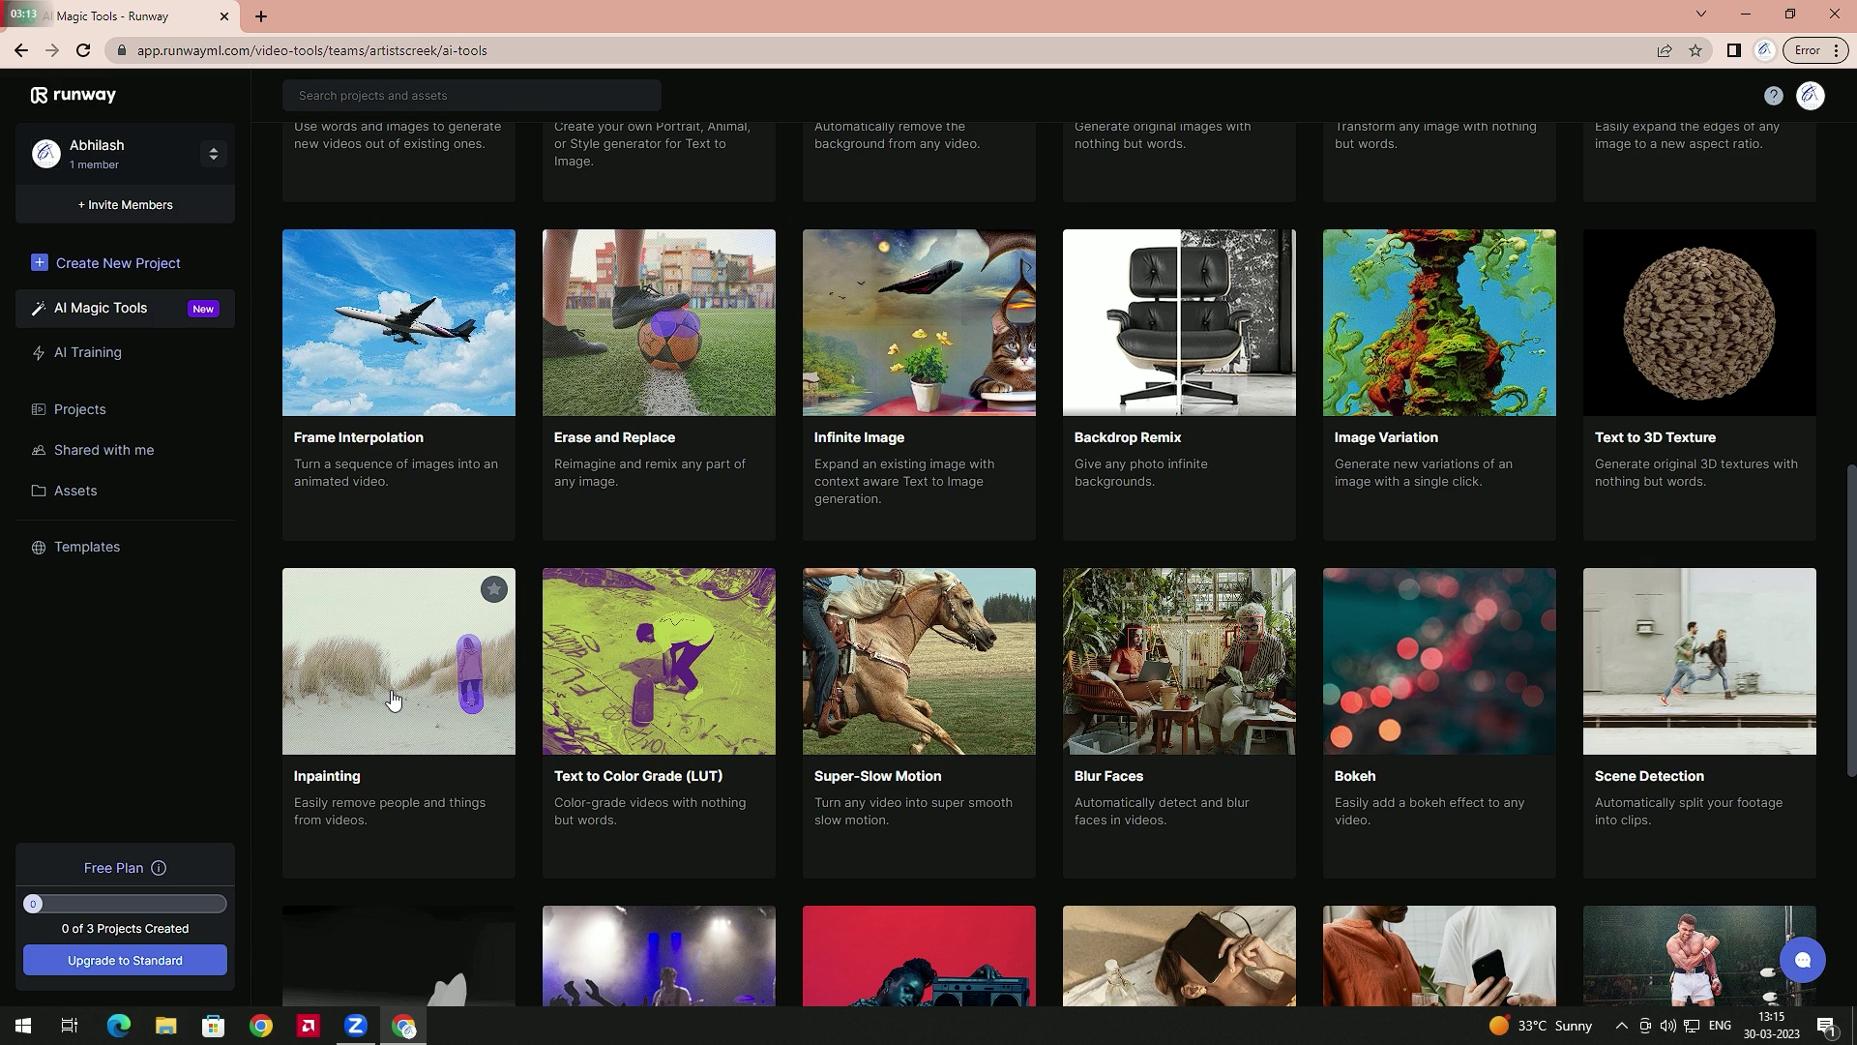
left_click(387, 697)
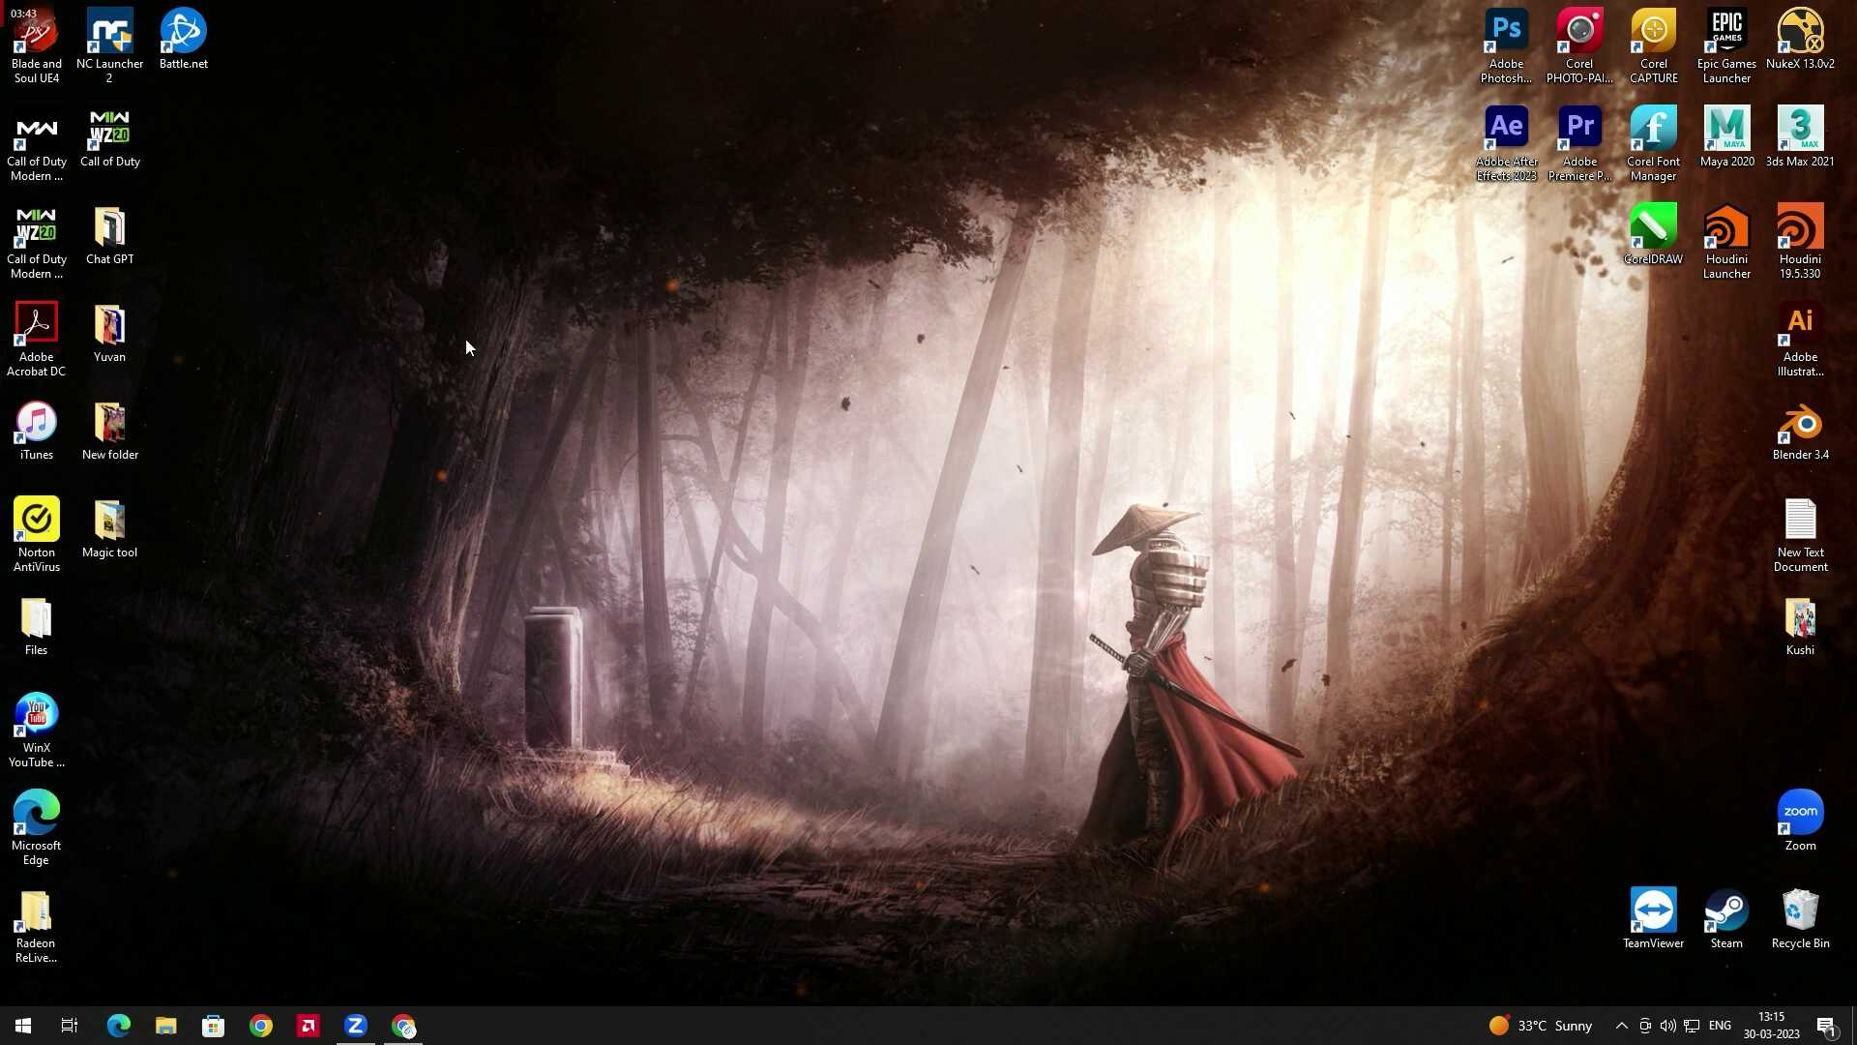
Upload the 'Remove' video from the Magic tool folder into the Inpainting project's assets.
left_click_drag(429, 247, 730, 791)
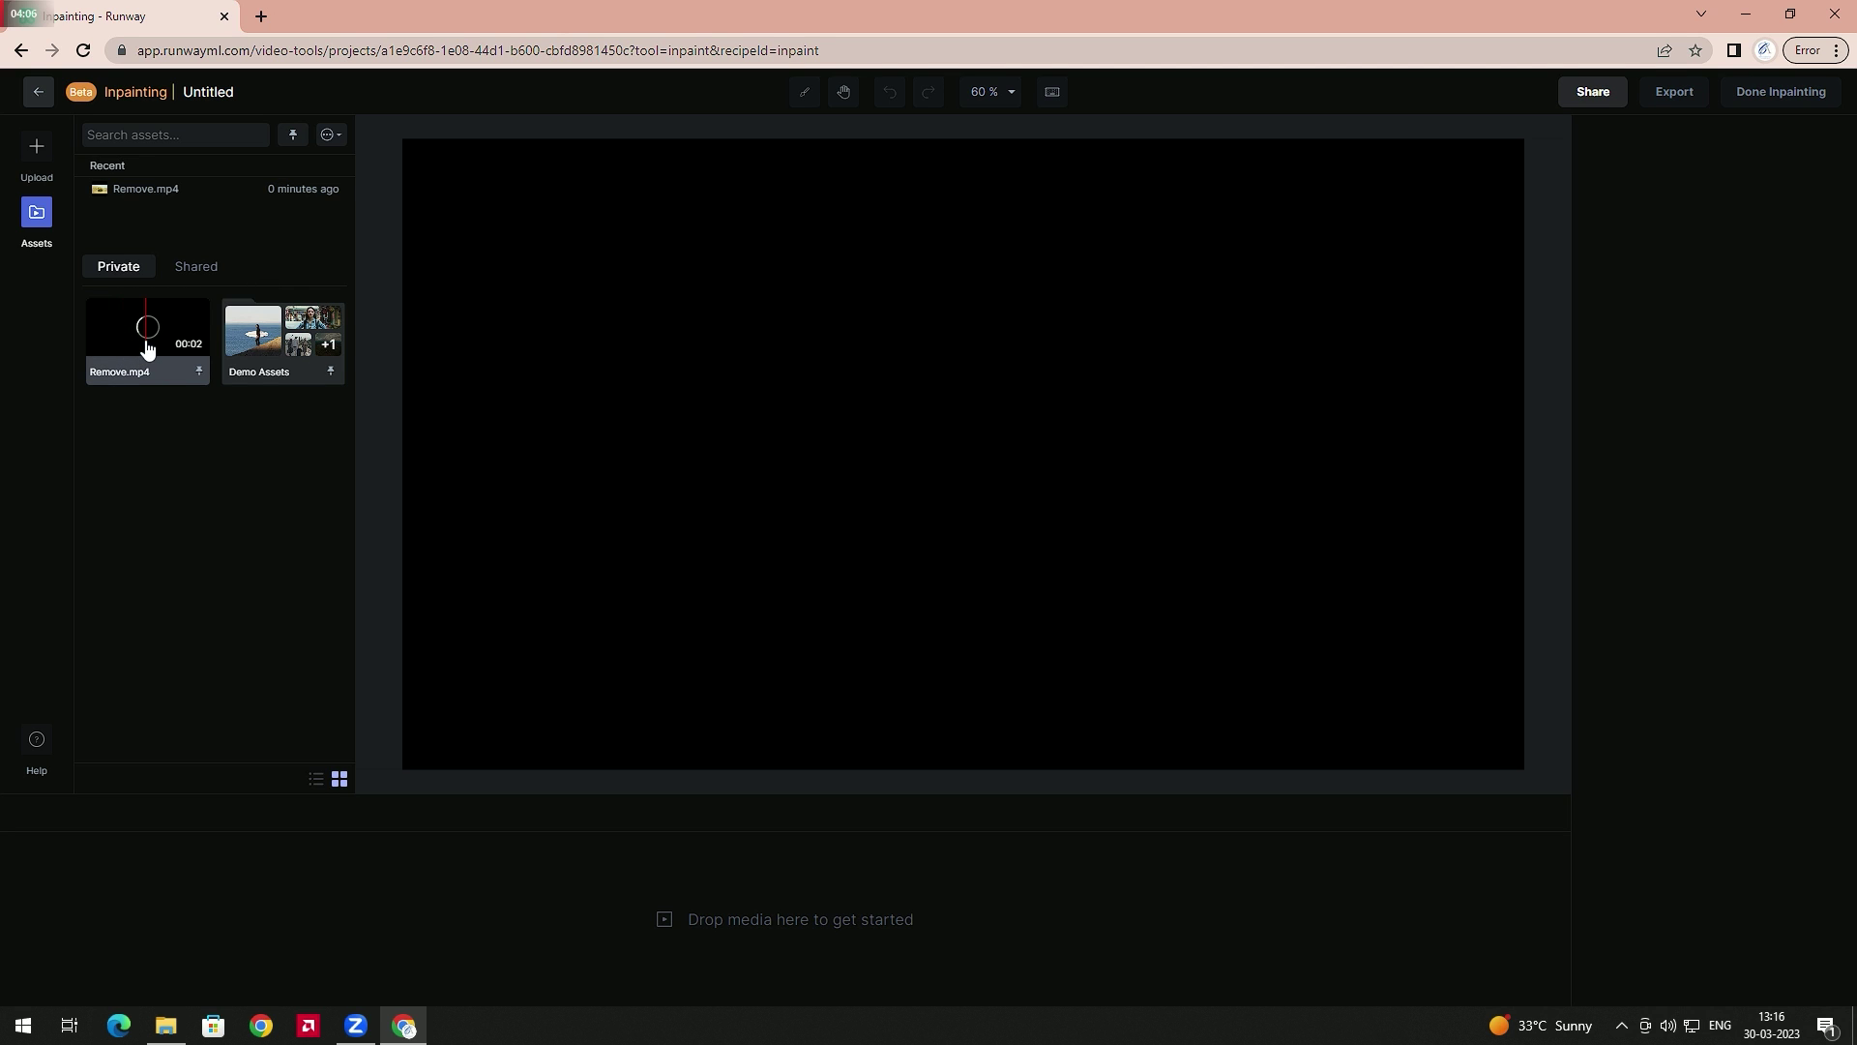
Add the Remove clip to the timeline and brush out the drone flying above the jeep.
double_click(145, 334)
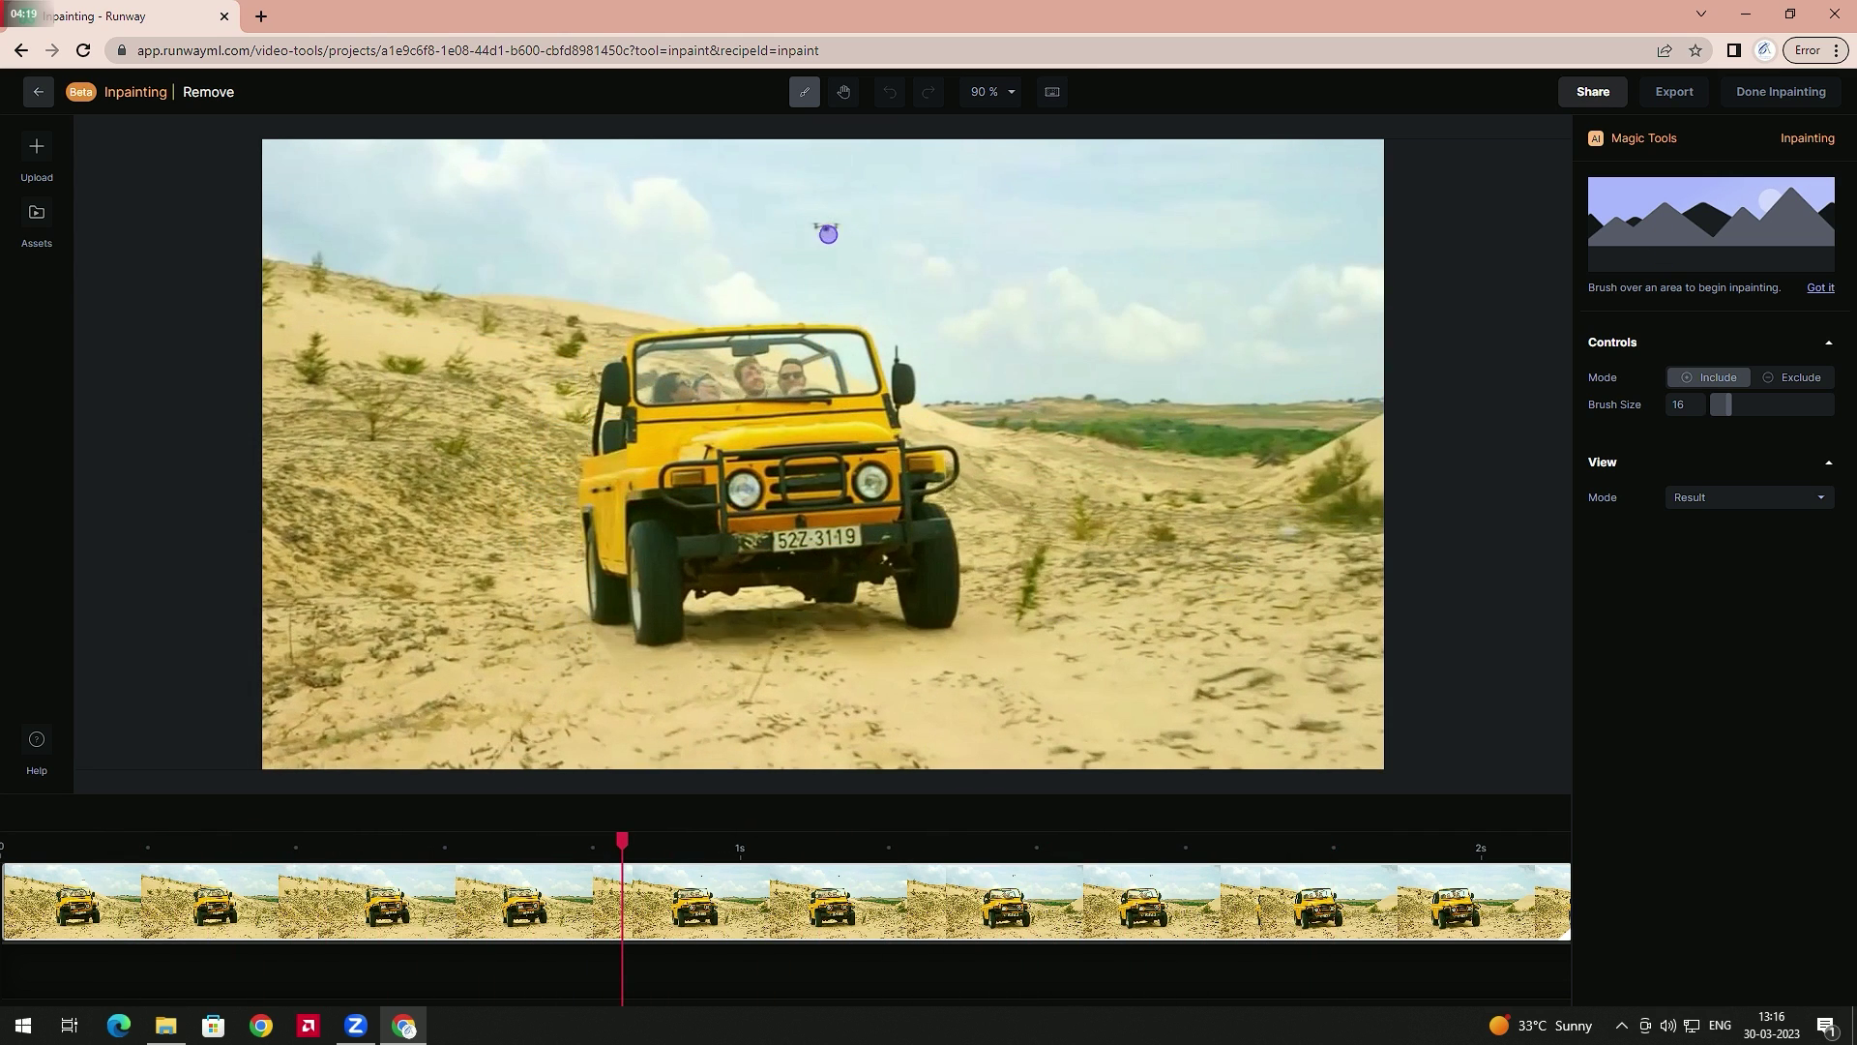
left_click(474, 841)
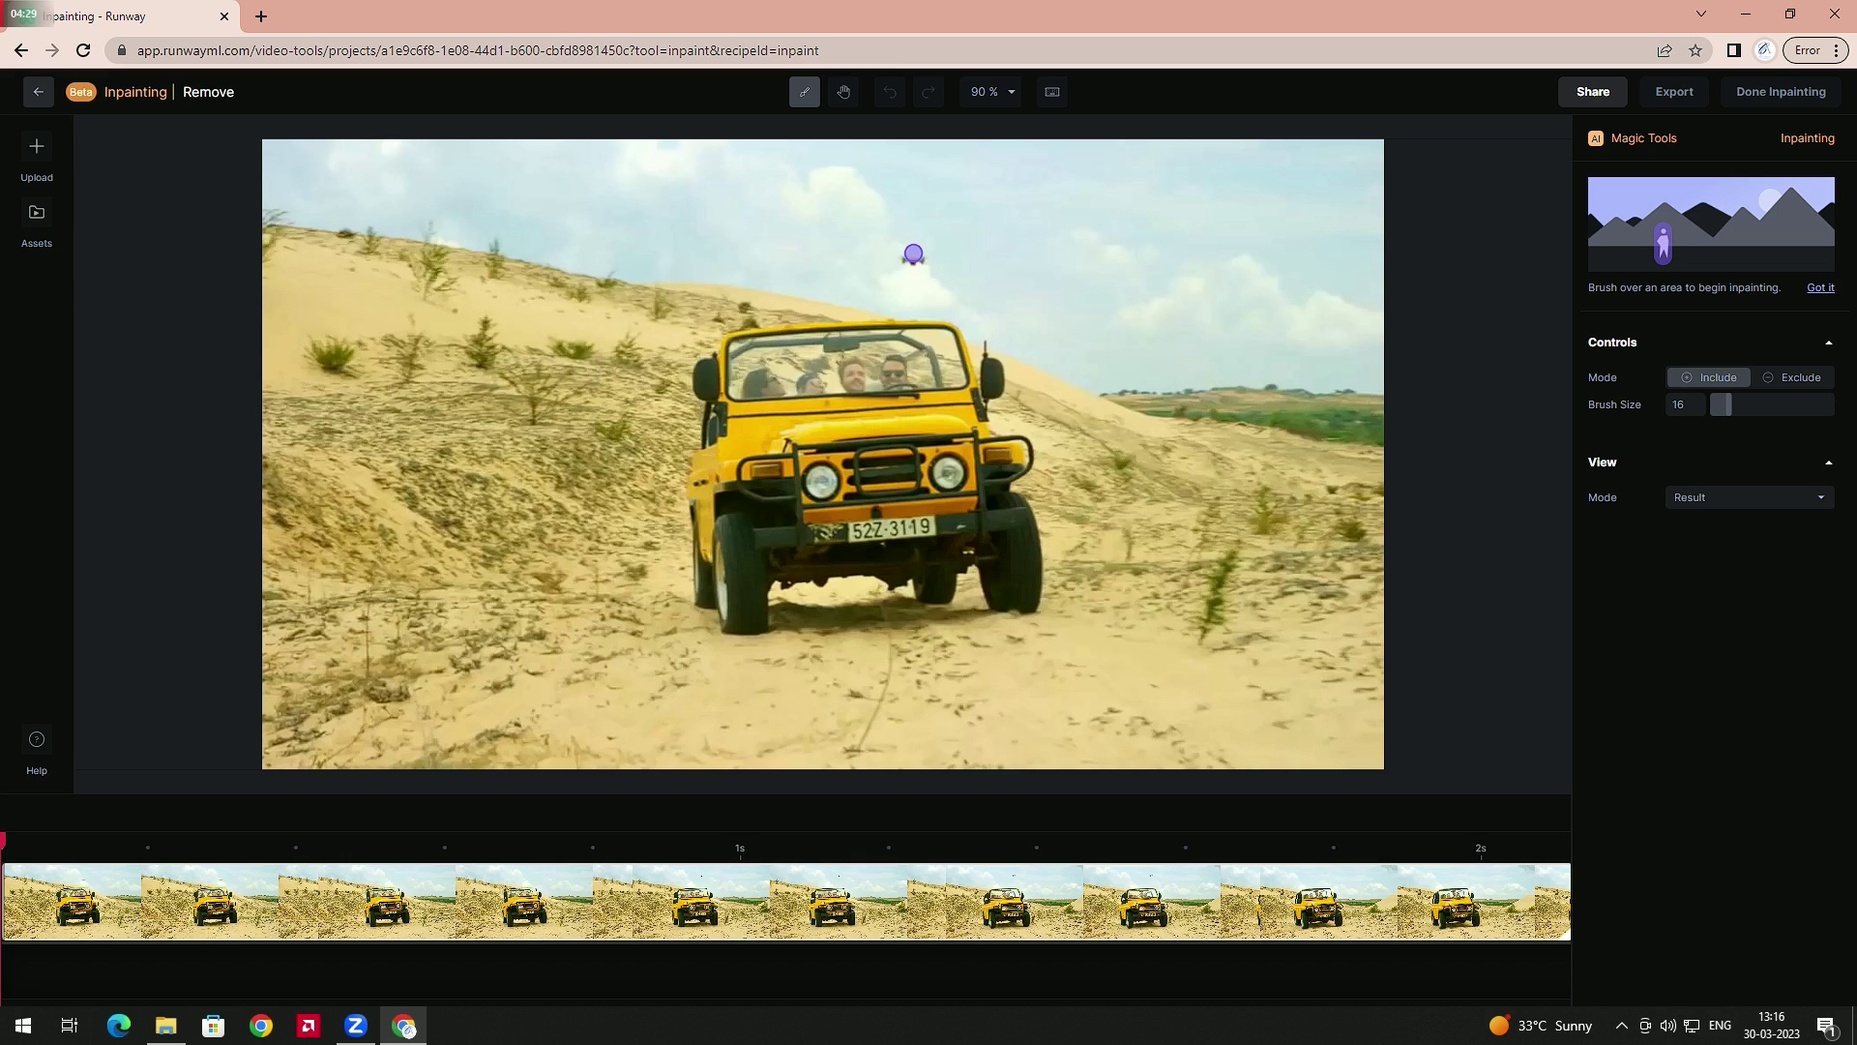
scroll(912, 254, "up", 5)
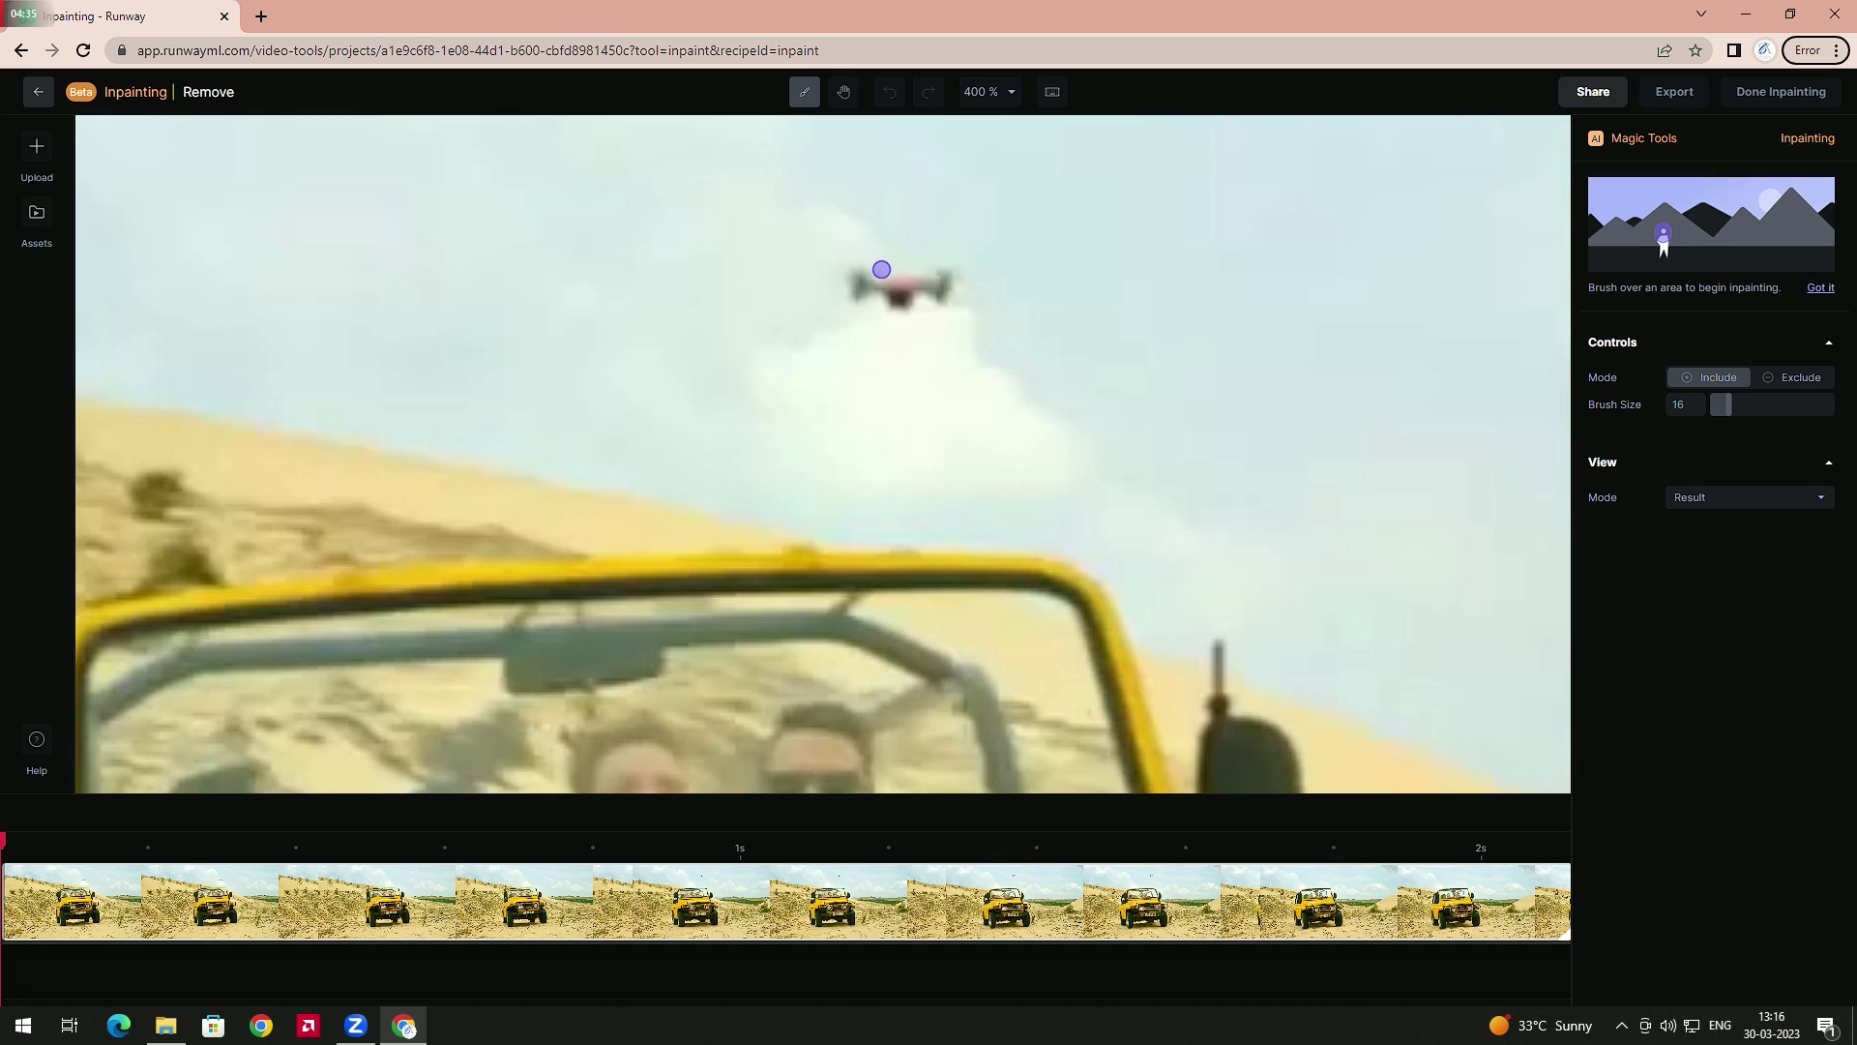
mouse_move(864, 273)
left_mouse_down()
mouse_move(851, 292)
mouse_move(895, 298)
mouse_move(938, 288)
mouse_move(883, 283)
mouse_move(943, 271)
mouse_move(859, 264)
mouse_move(904, 311)
mouse_move(953, 292)
mouse_move(866, 273)
mouse_move(857, 293)
mouse_move(936, 304)
left_mouse_up()
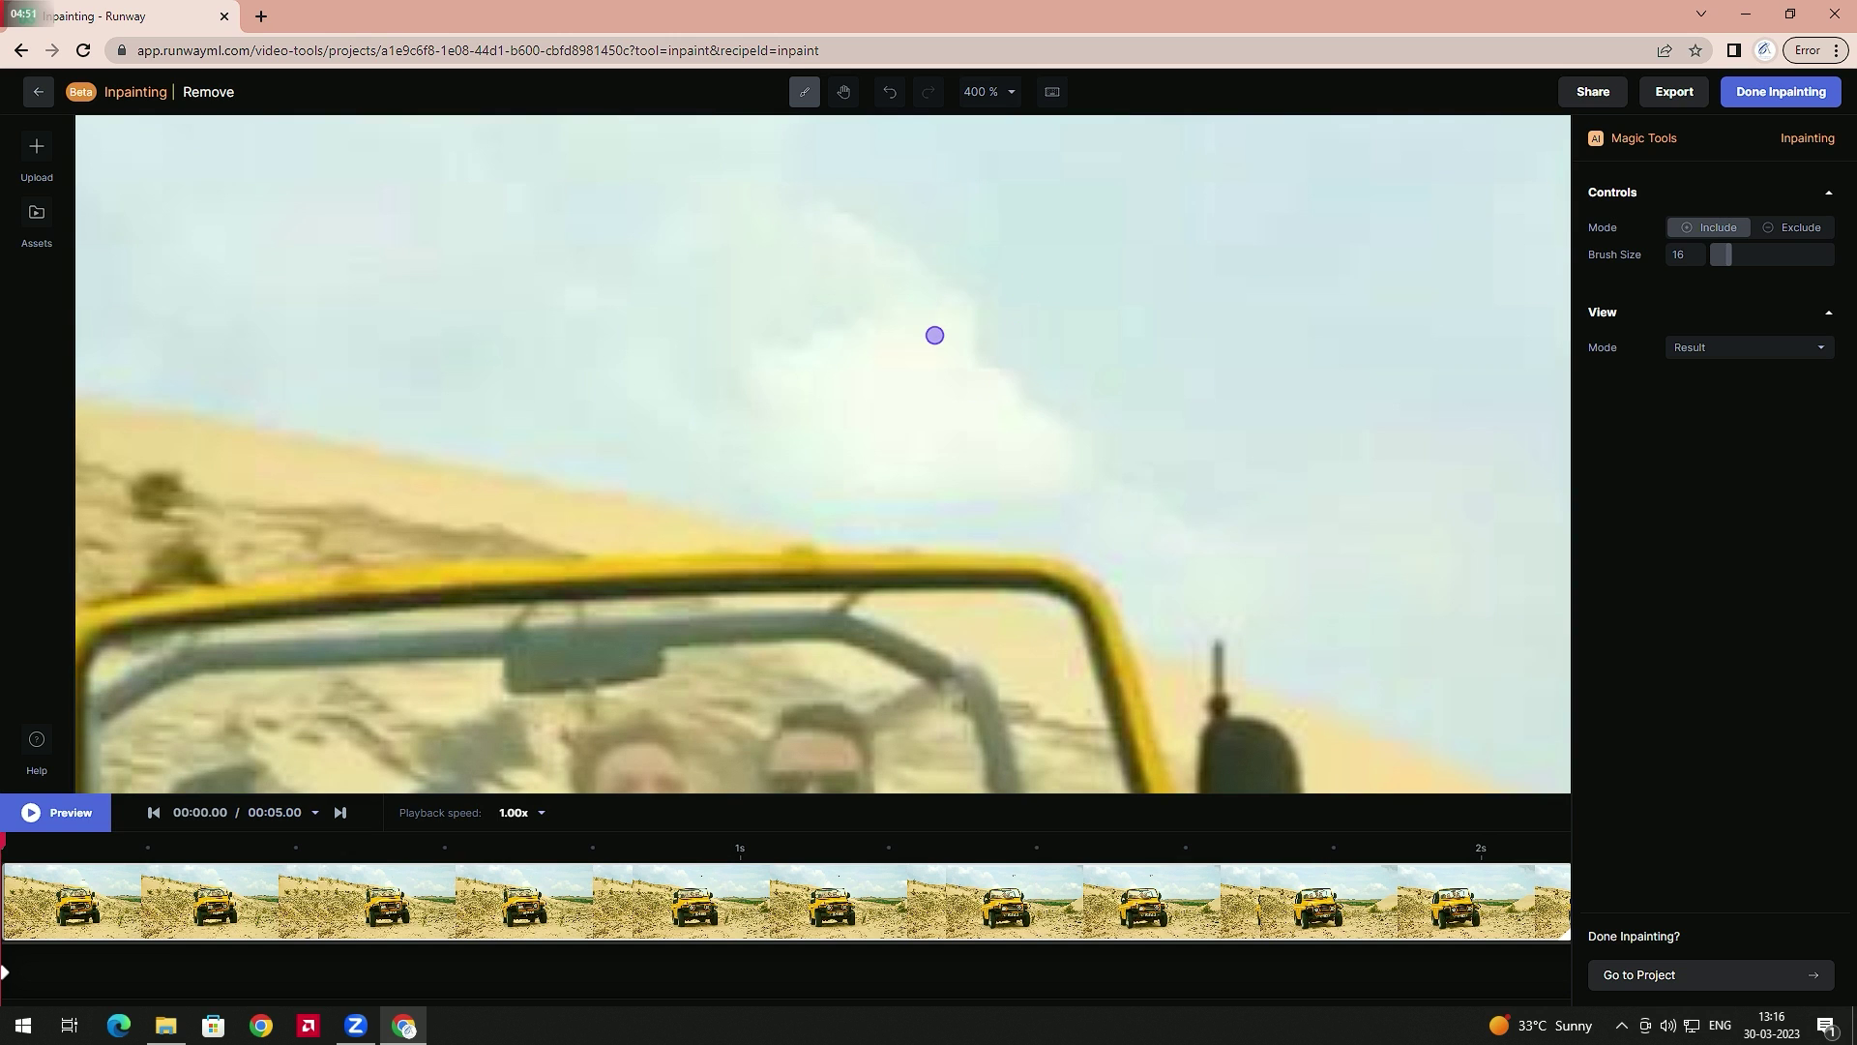
Play the clip from the start to review the drone removal.
scroll(935, 335, "down", 5)
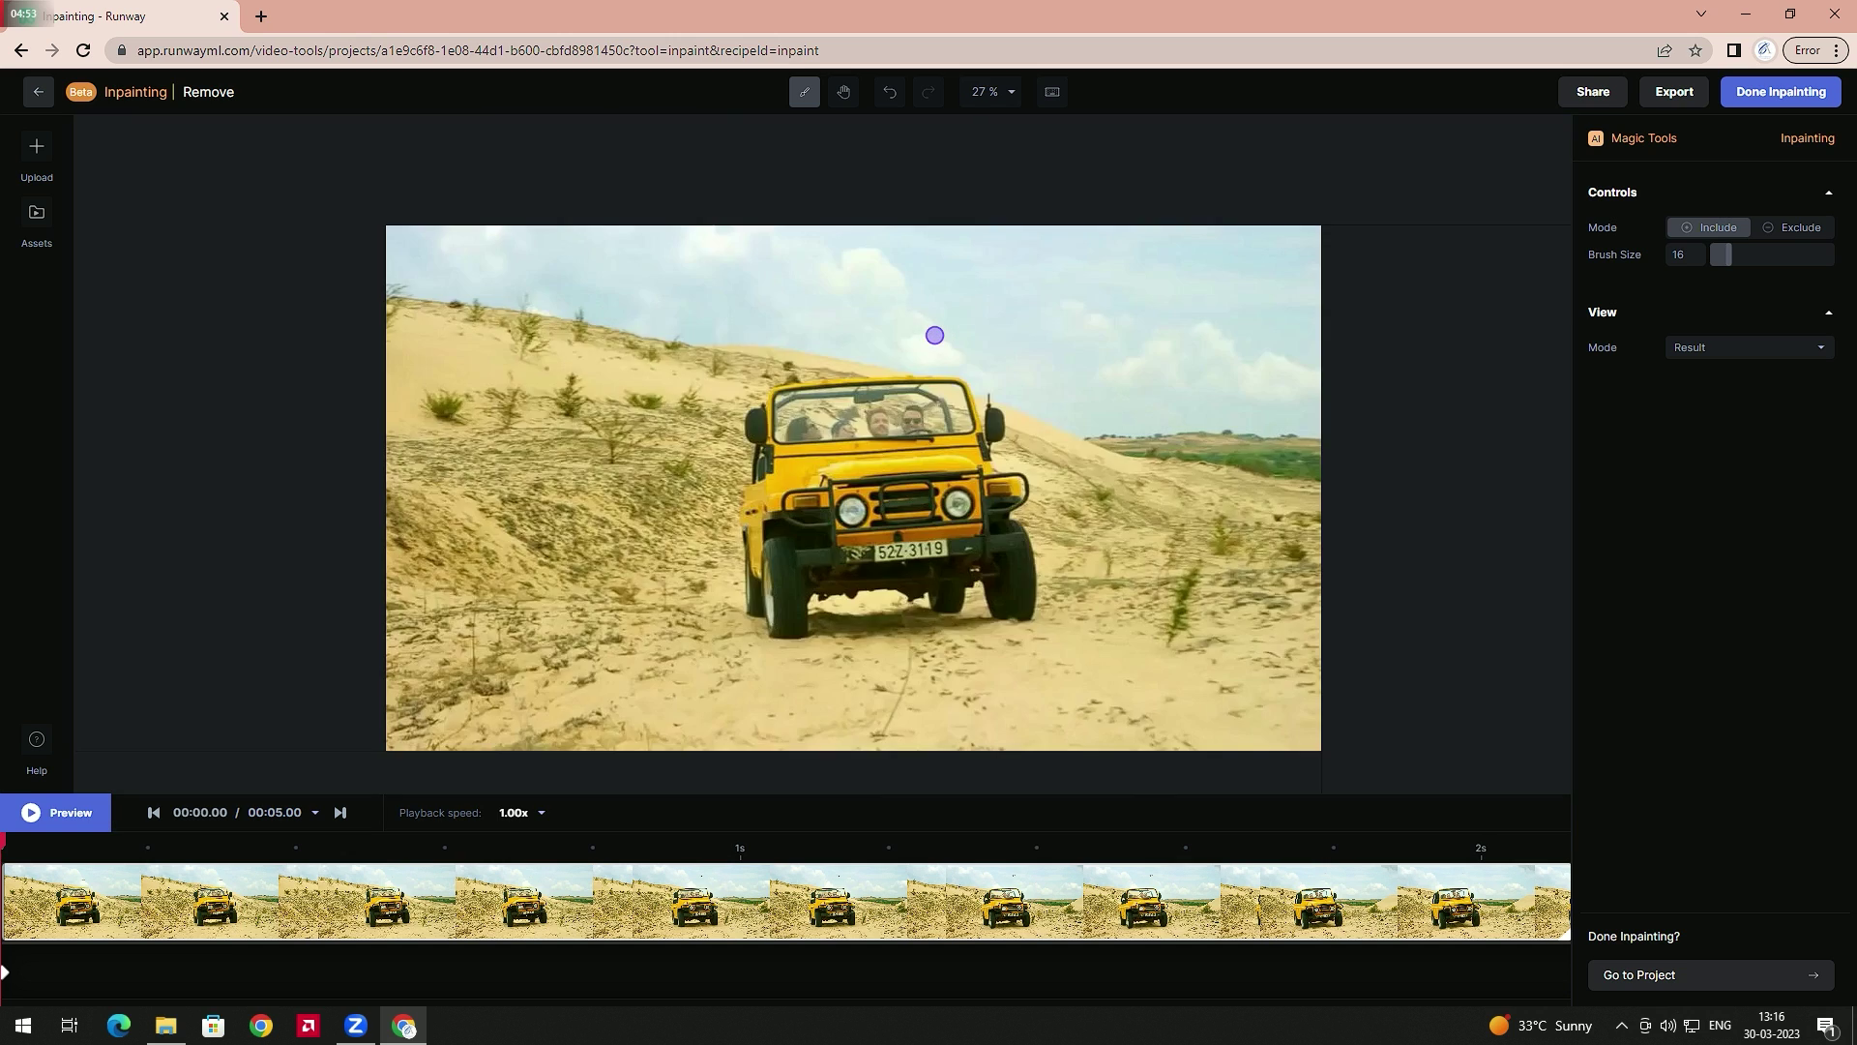
key("space")
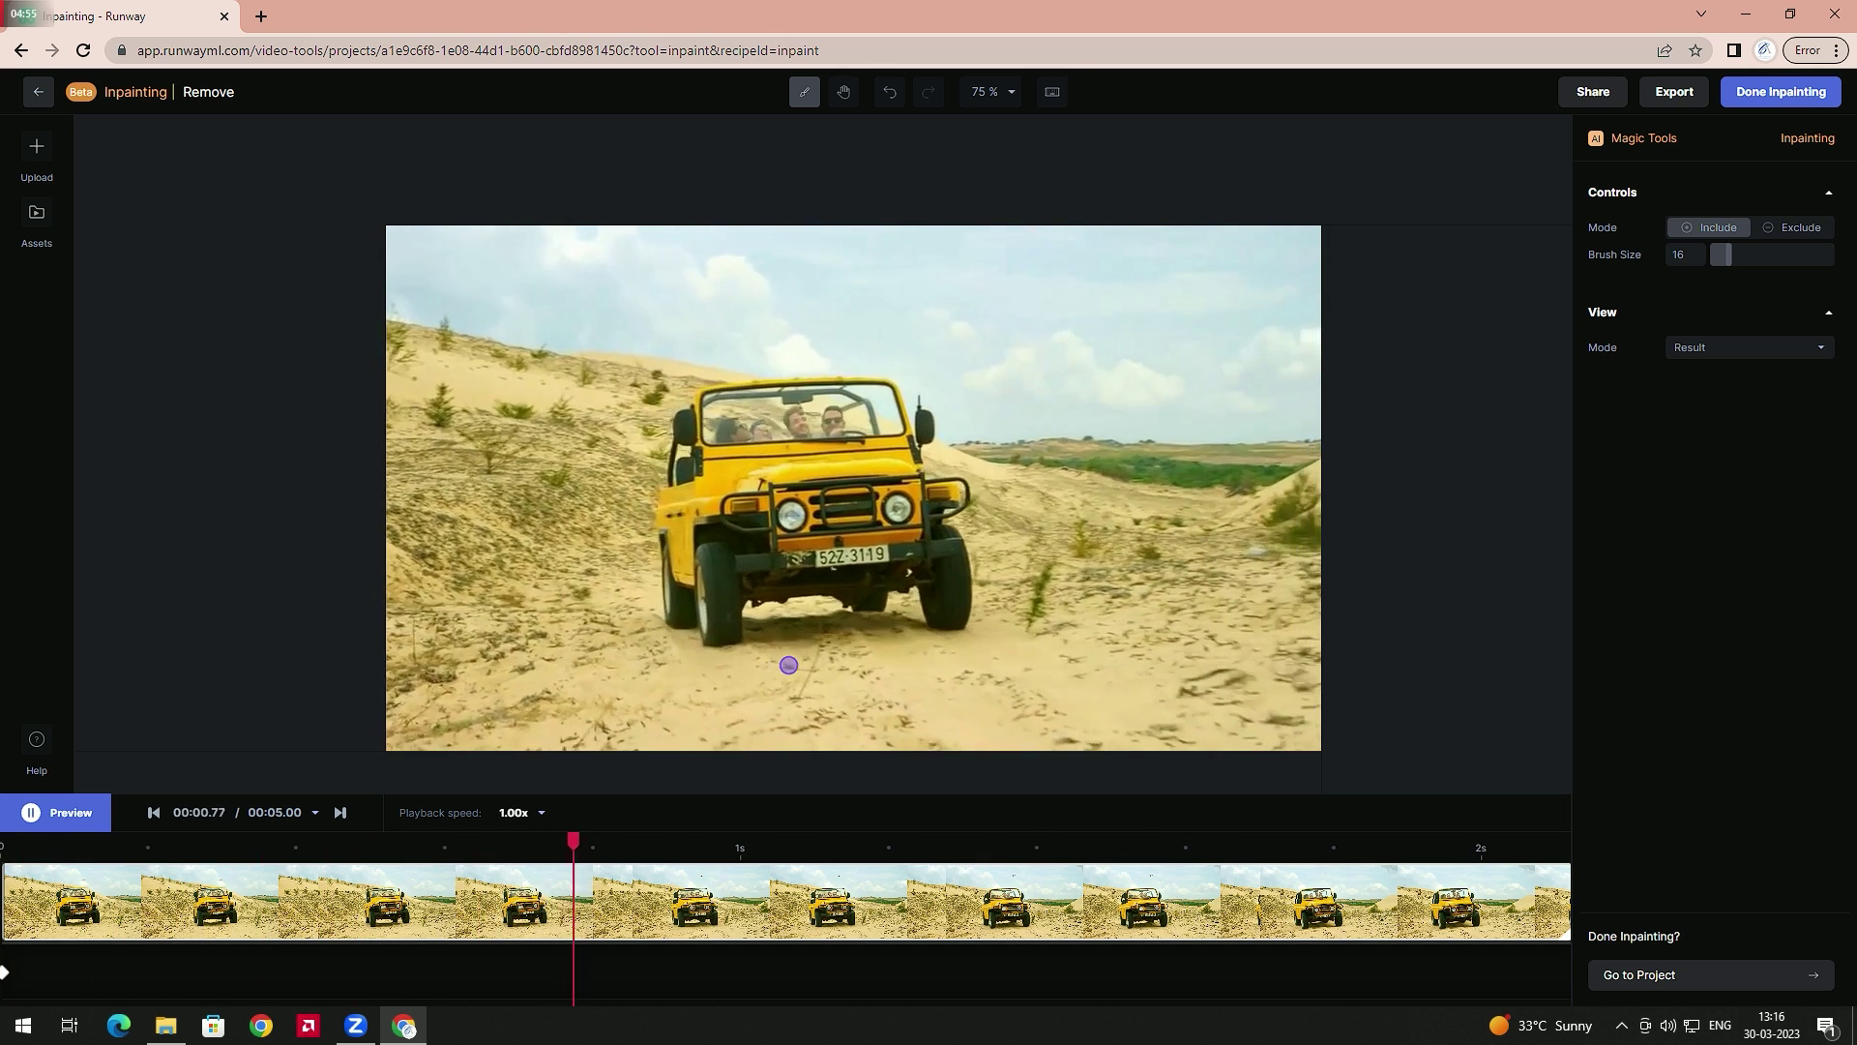
key("space")
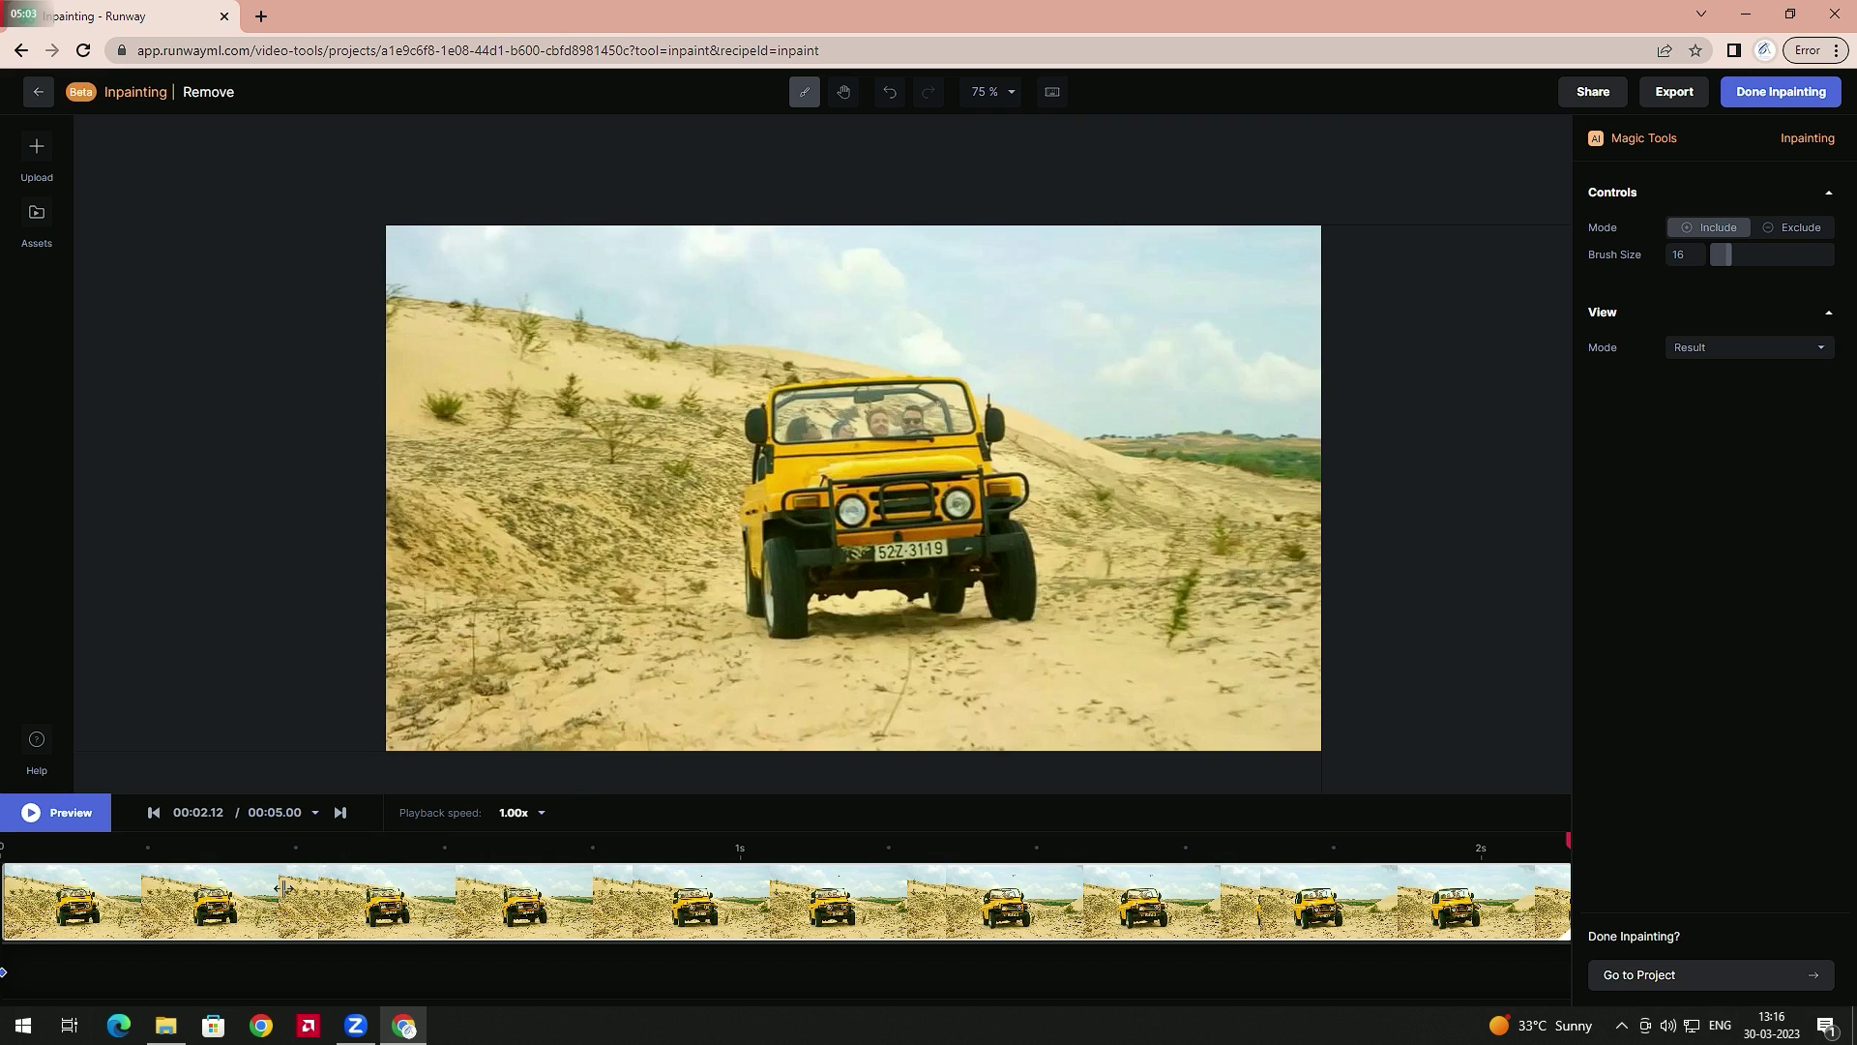
left_click_drag(1564, 840, 4, 842)
key("space")
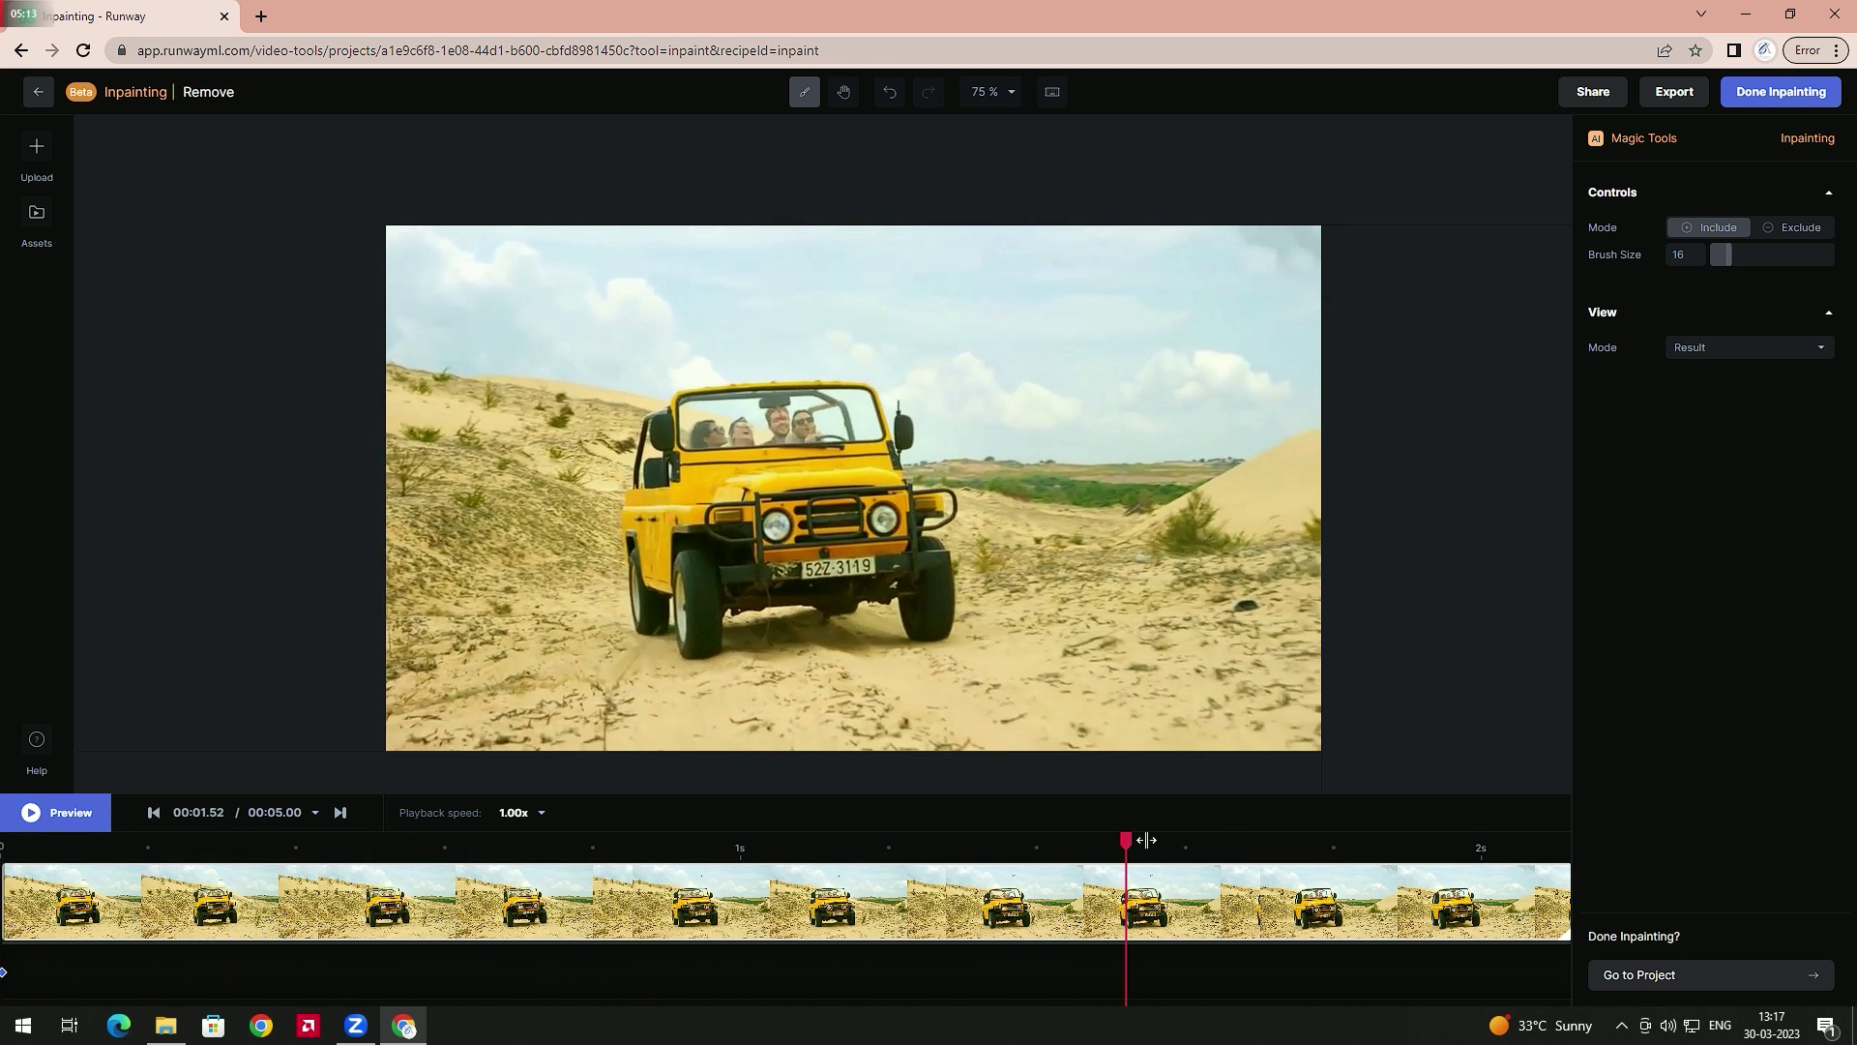
Erase the dark pebble in the sand at 00:01.64, then replay the clip to review both fixes.
left_click_drag(1143, 836, 1213, 858)
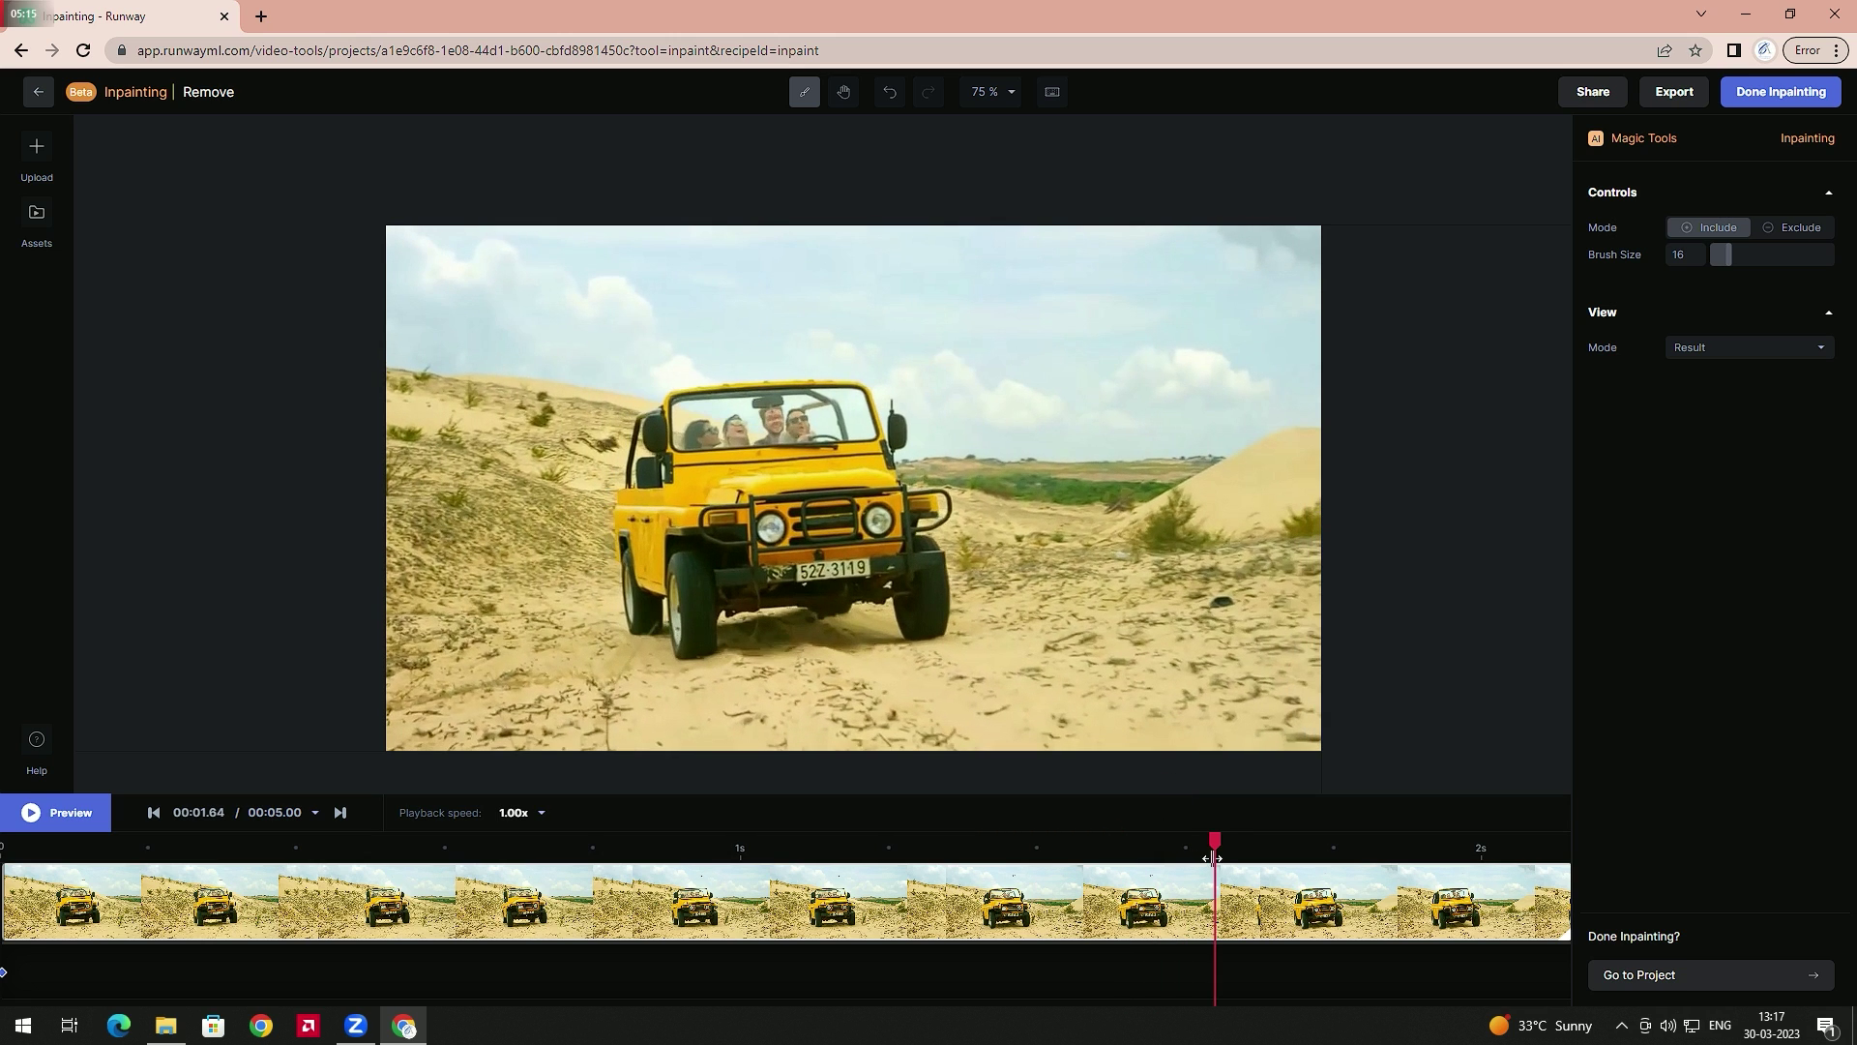
scroll(1237, 616, "up", 5)
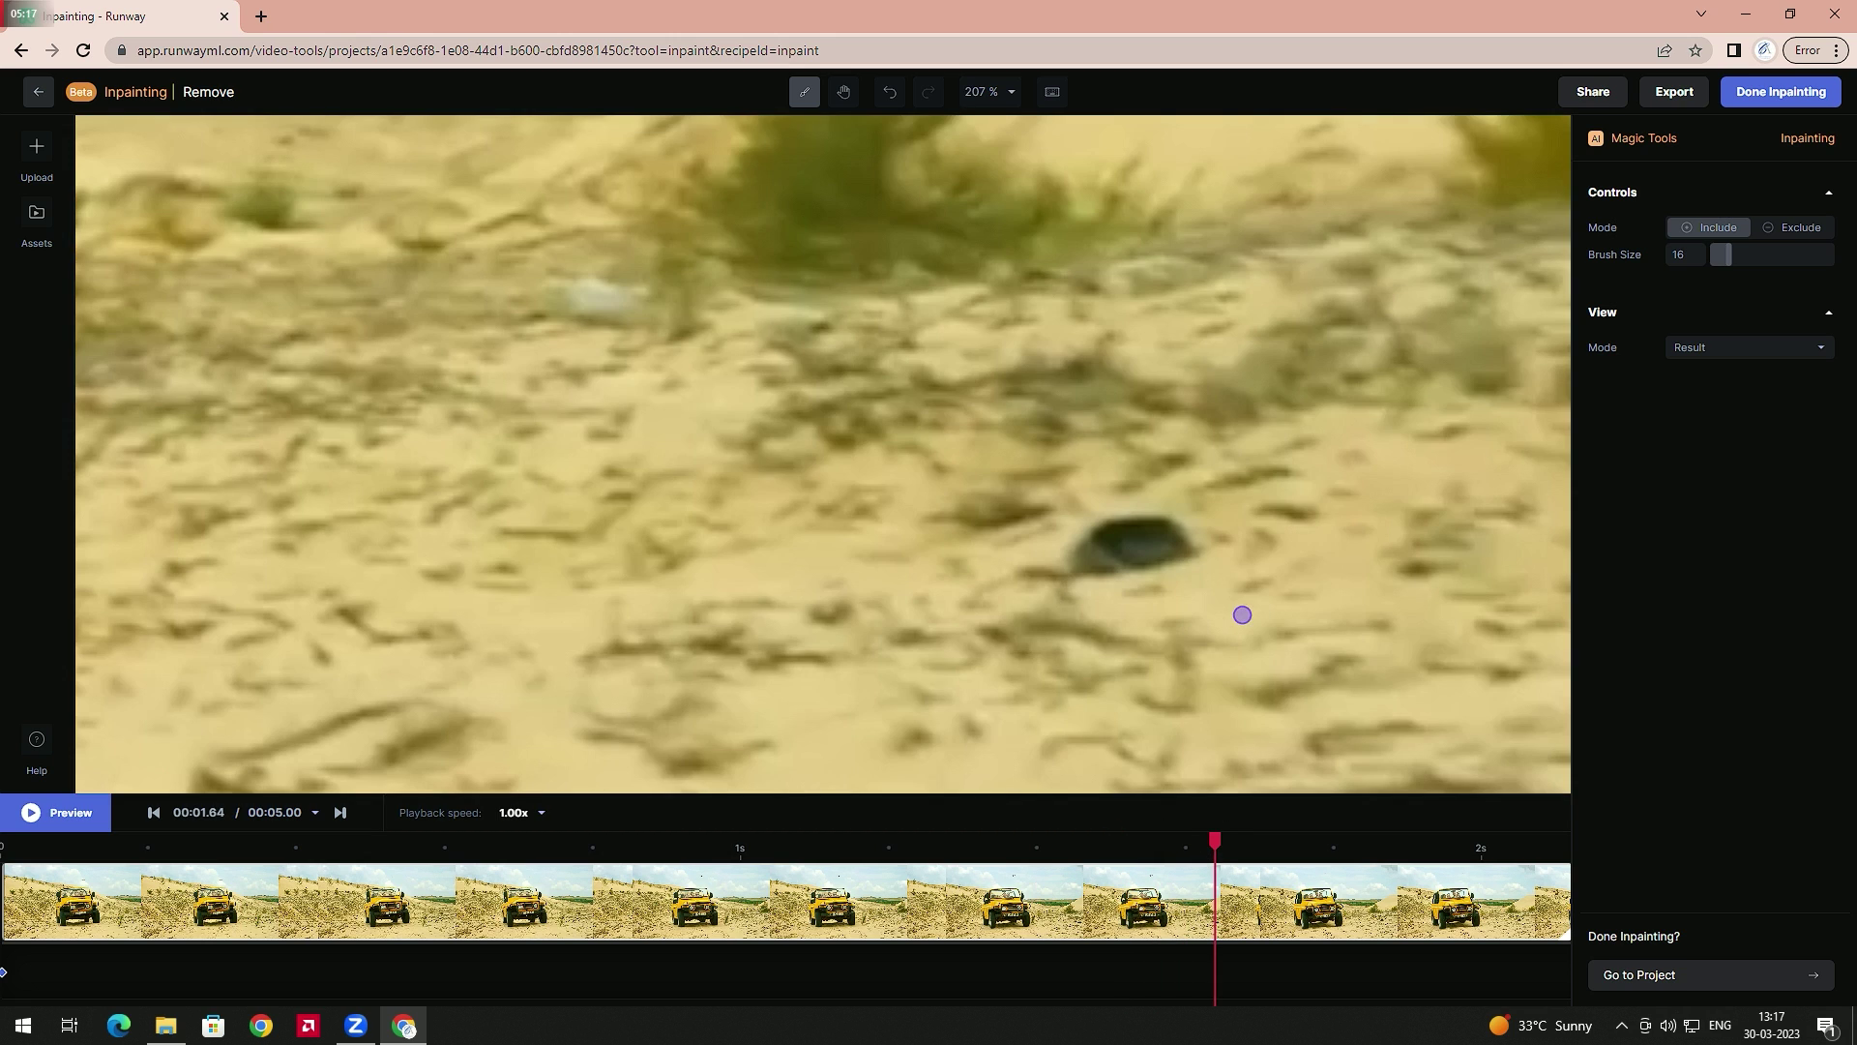
mouse_move(1076, 570)
left_mouse_down()
mouse_move(1171, 568)
mouse_move(1186, 541)
mouse_move(1156, 516)
mouse_move(1116, 517)
mouse_move(1064, 566)
mouse_move(1164, 561)
mouse_move(1132, 548)
mouse_move(1156, 537)
mouse_move(1089, 548)
mouse_move(1132, 562)
mouse_move(1101, 545)
mouse_move(1165, 548)
left_mouse_up()
scroll(1180, 536, "down", 10)
scroll(1180, 536, "up", 5)
scroll(1178, 536, "down", 5)
scroll(1178, 535, "up", 5)
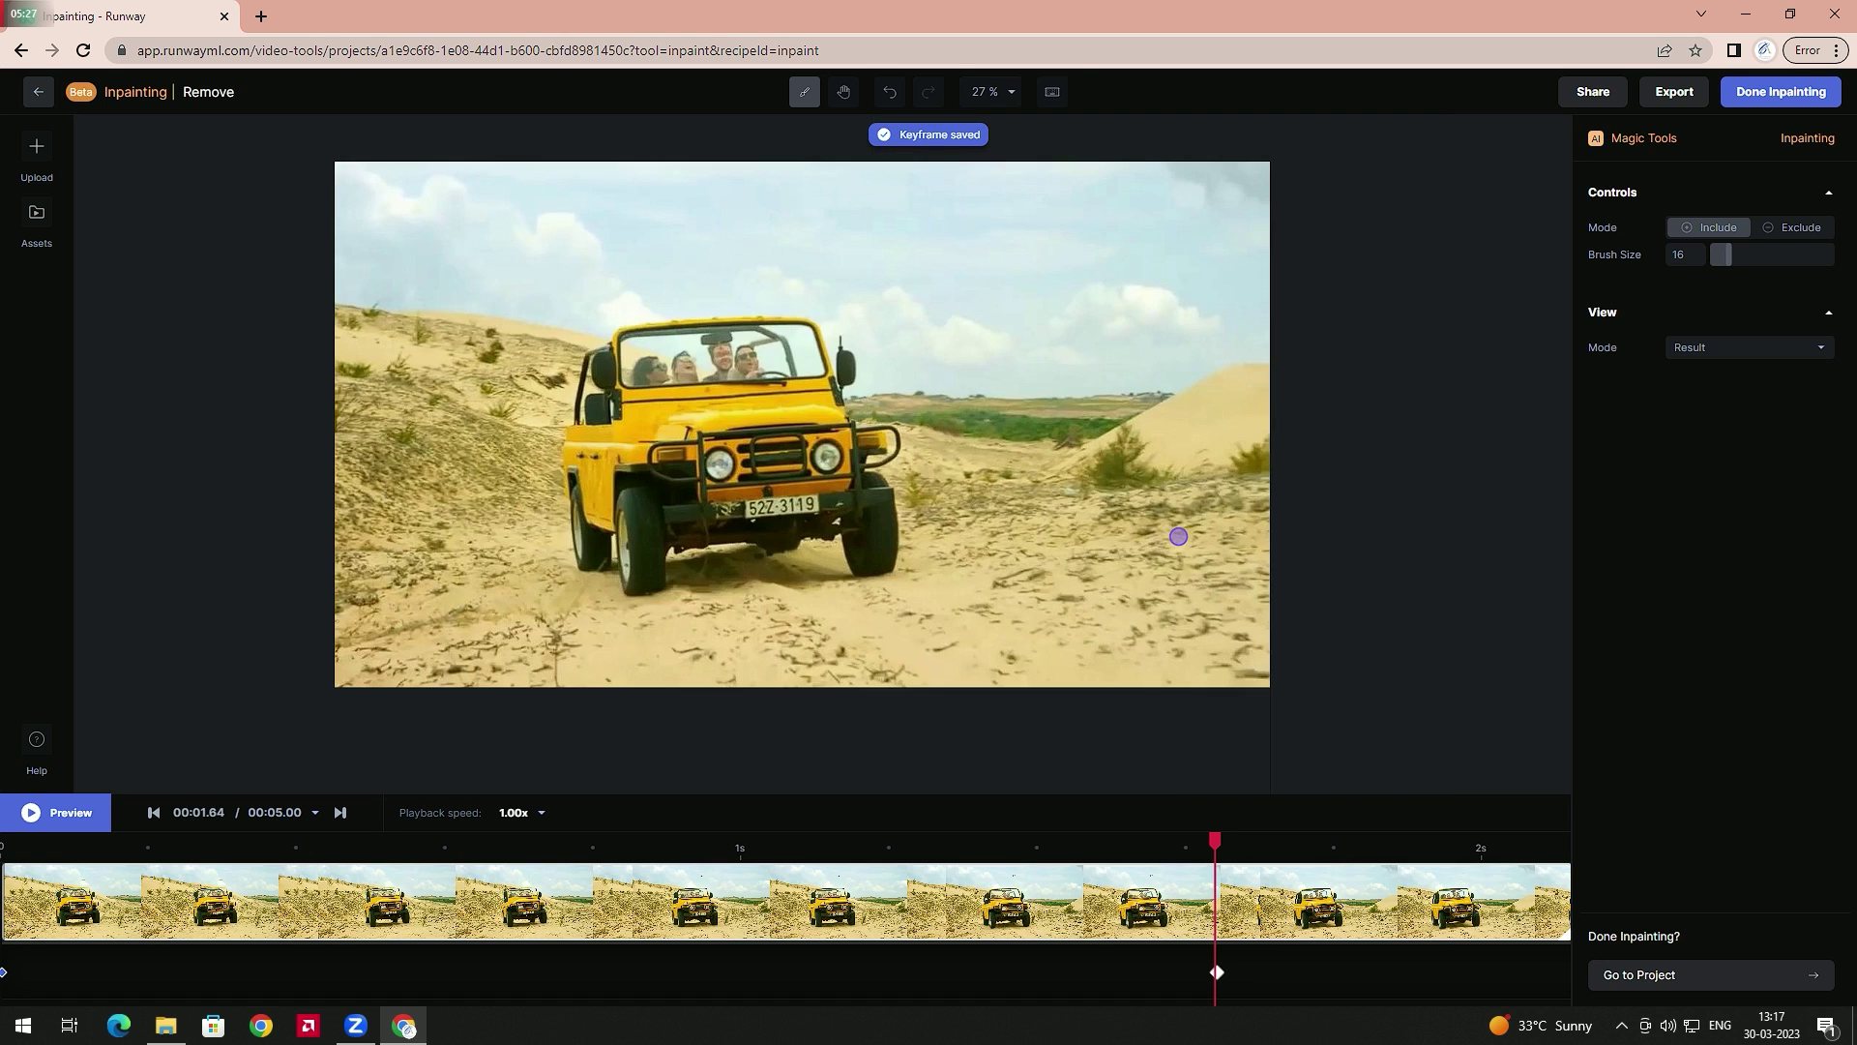
left_click_drag(1141, 860, 87, 860)
left_click(55, 812)
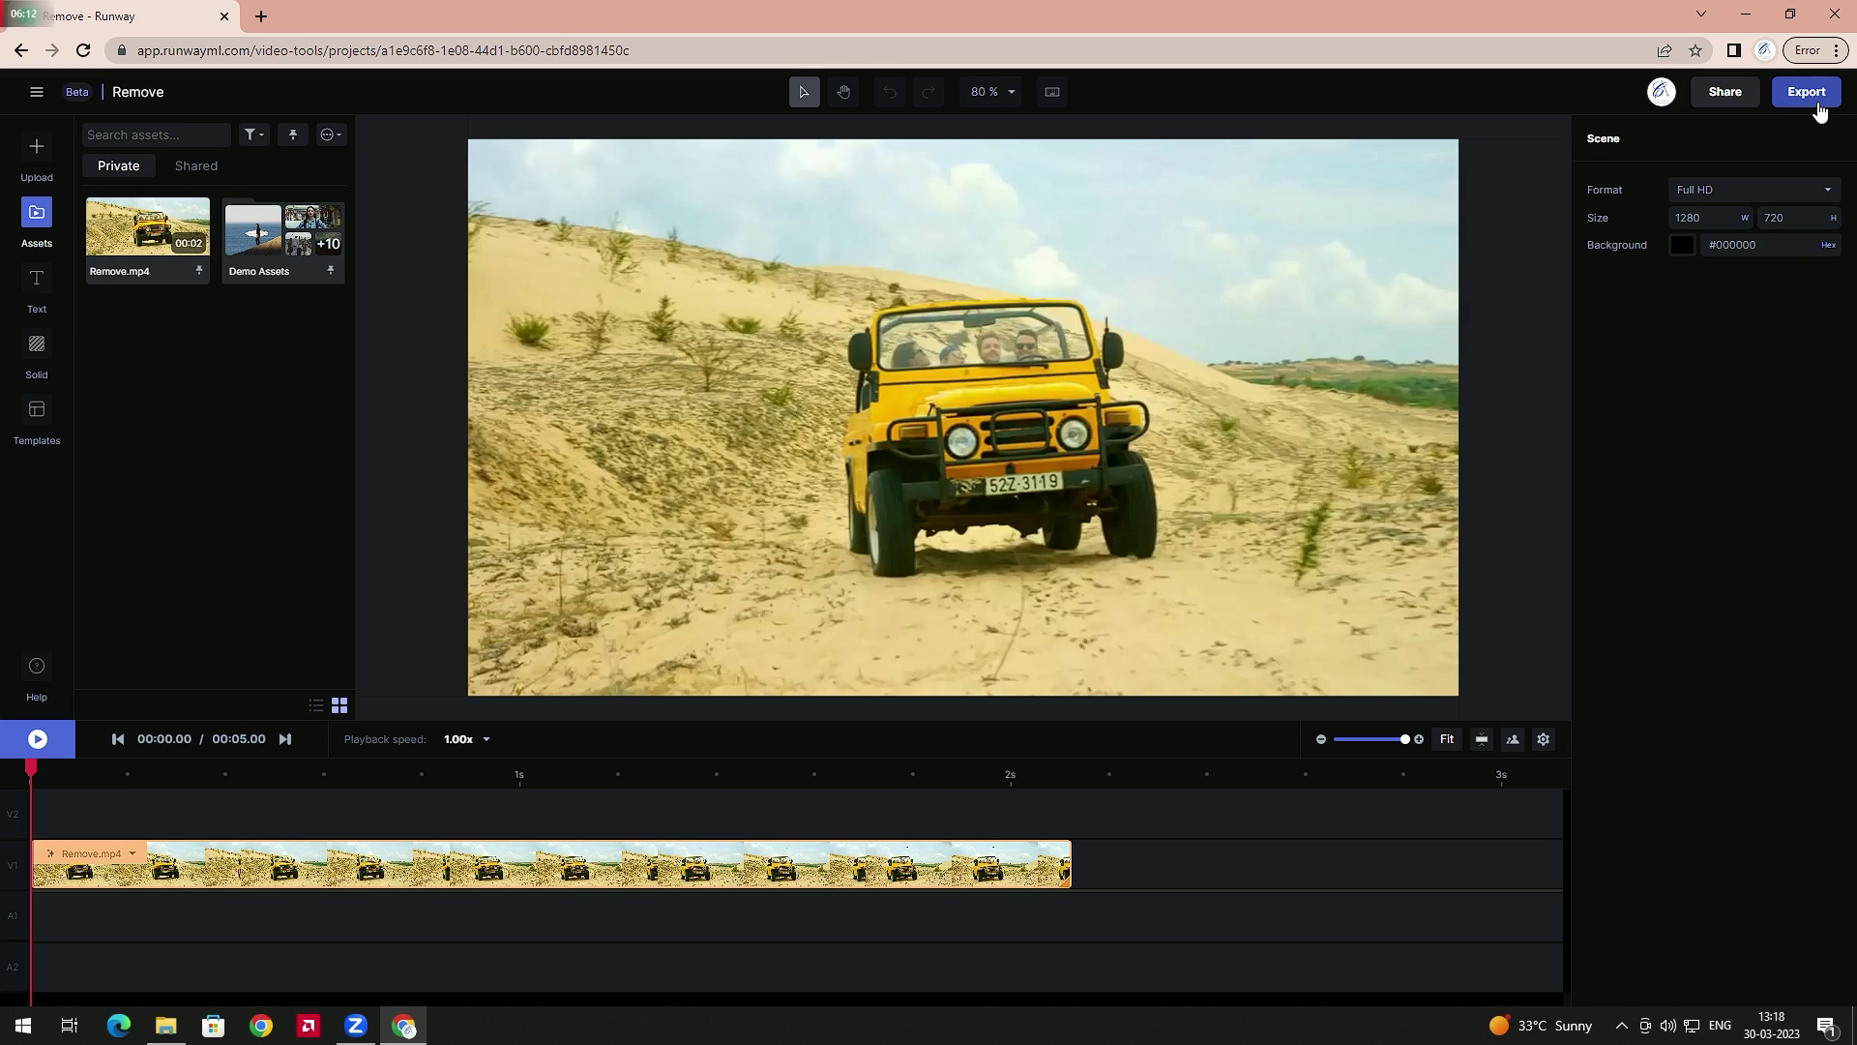
Keep the Full HD format, export the Remove clip as a 720p MP4, and return to Projects.
left_click(1738, 193)
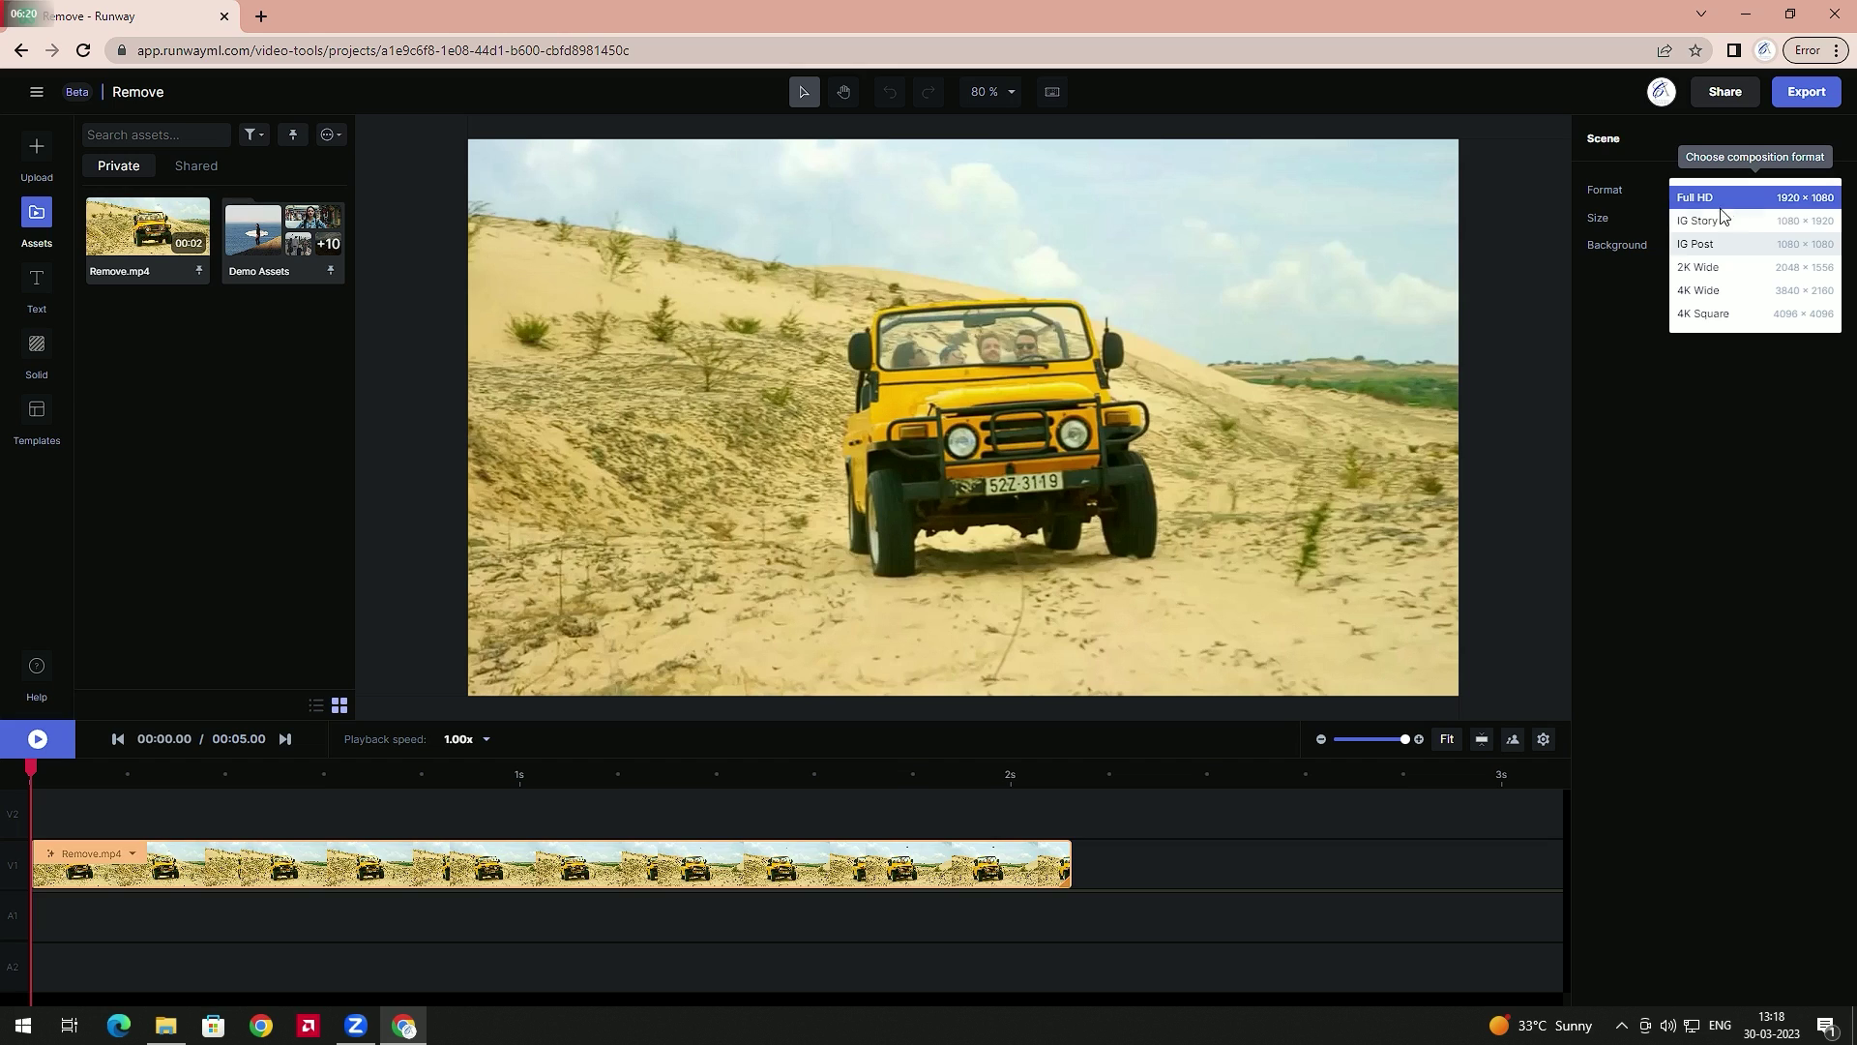
left_click(1791, 354)
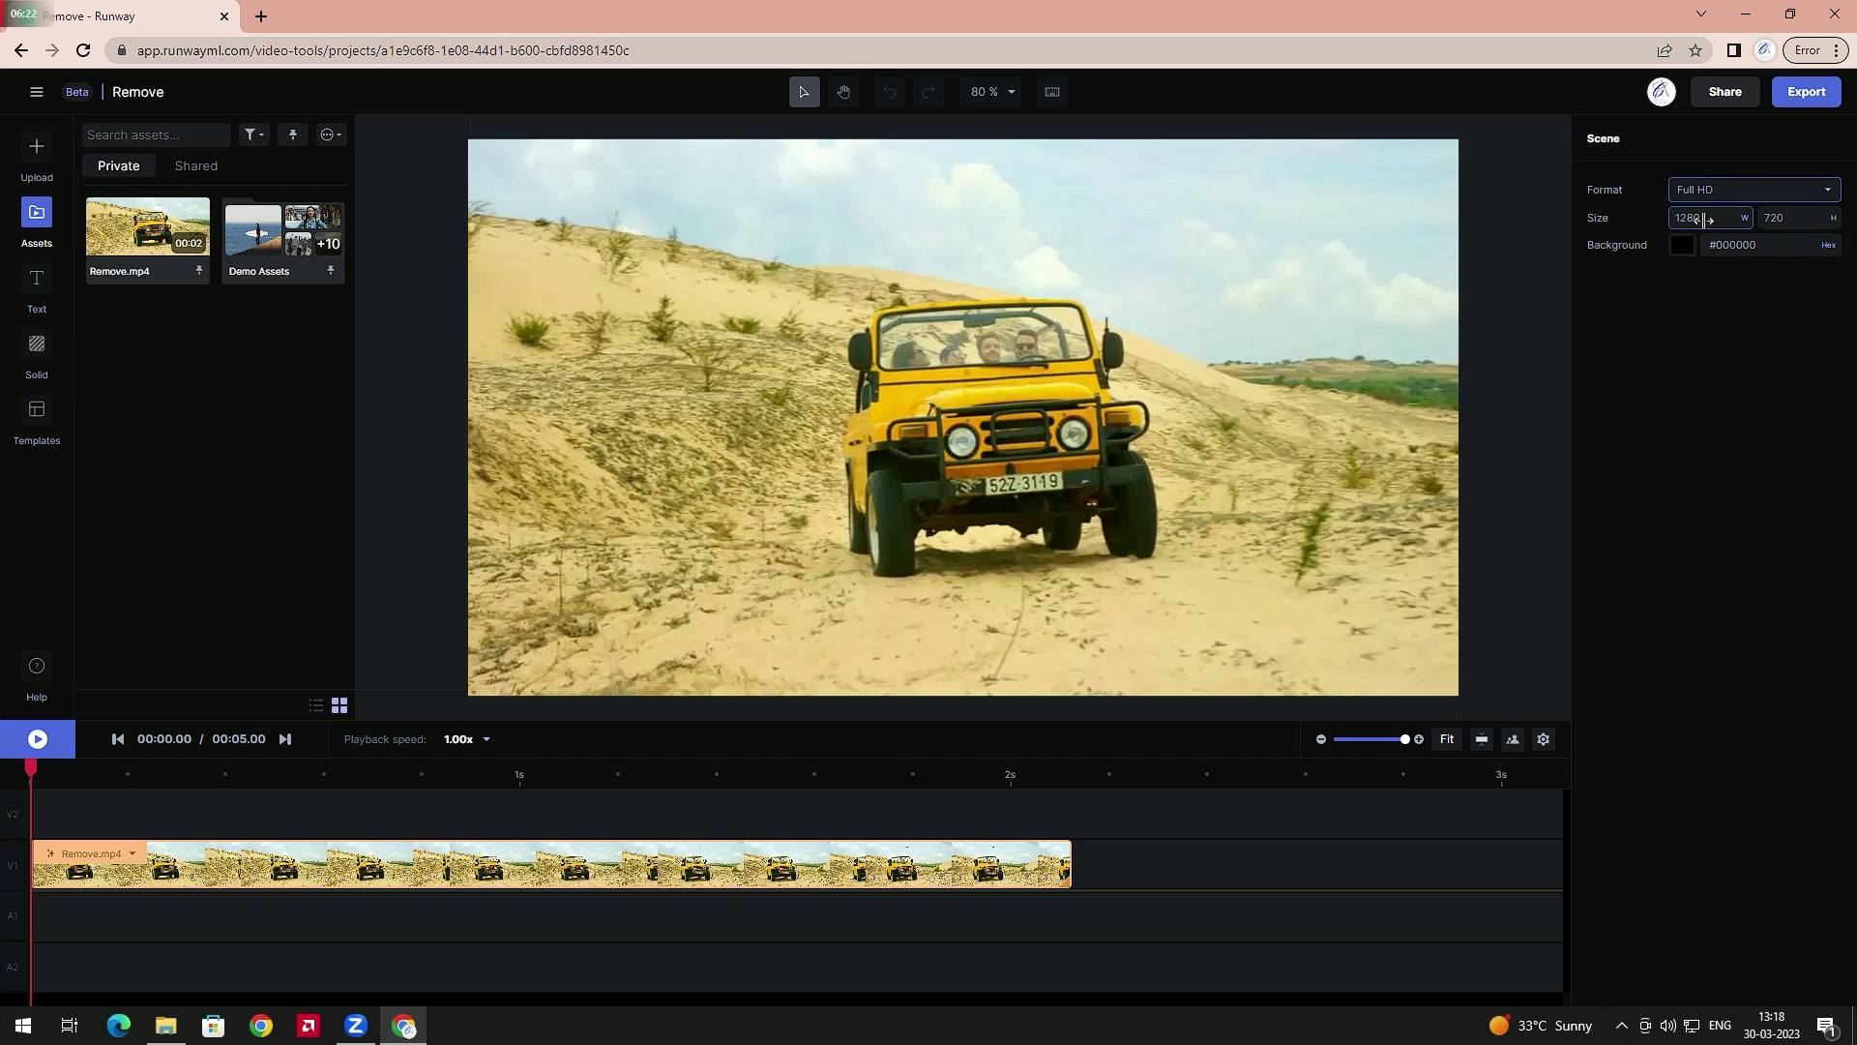
left_click(1810, 97)
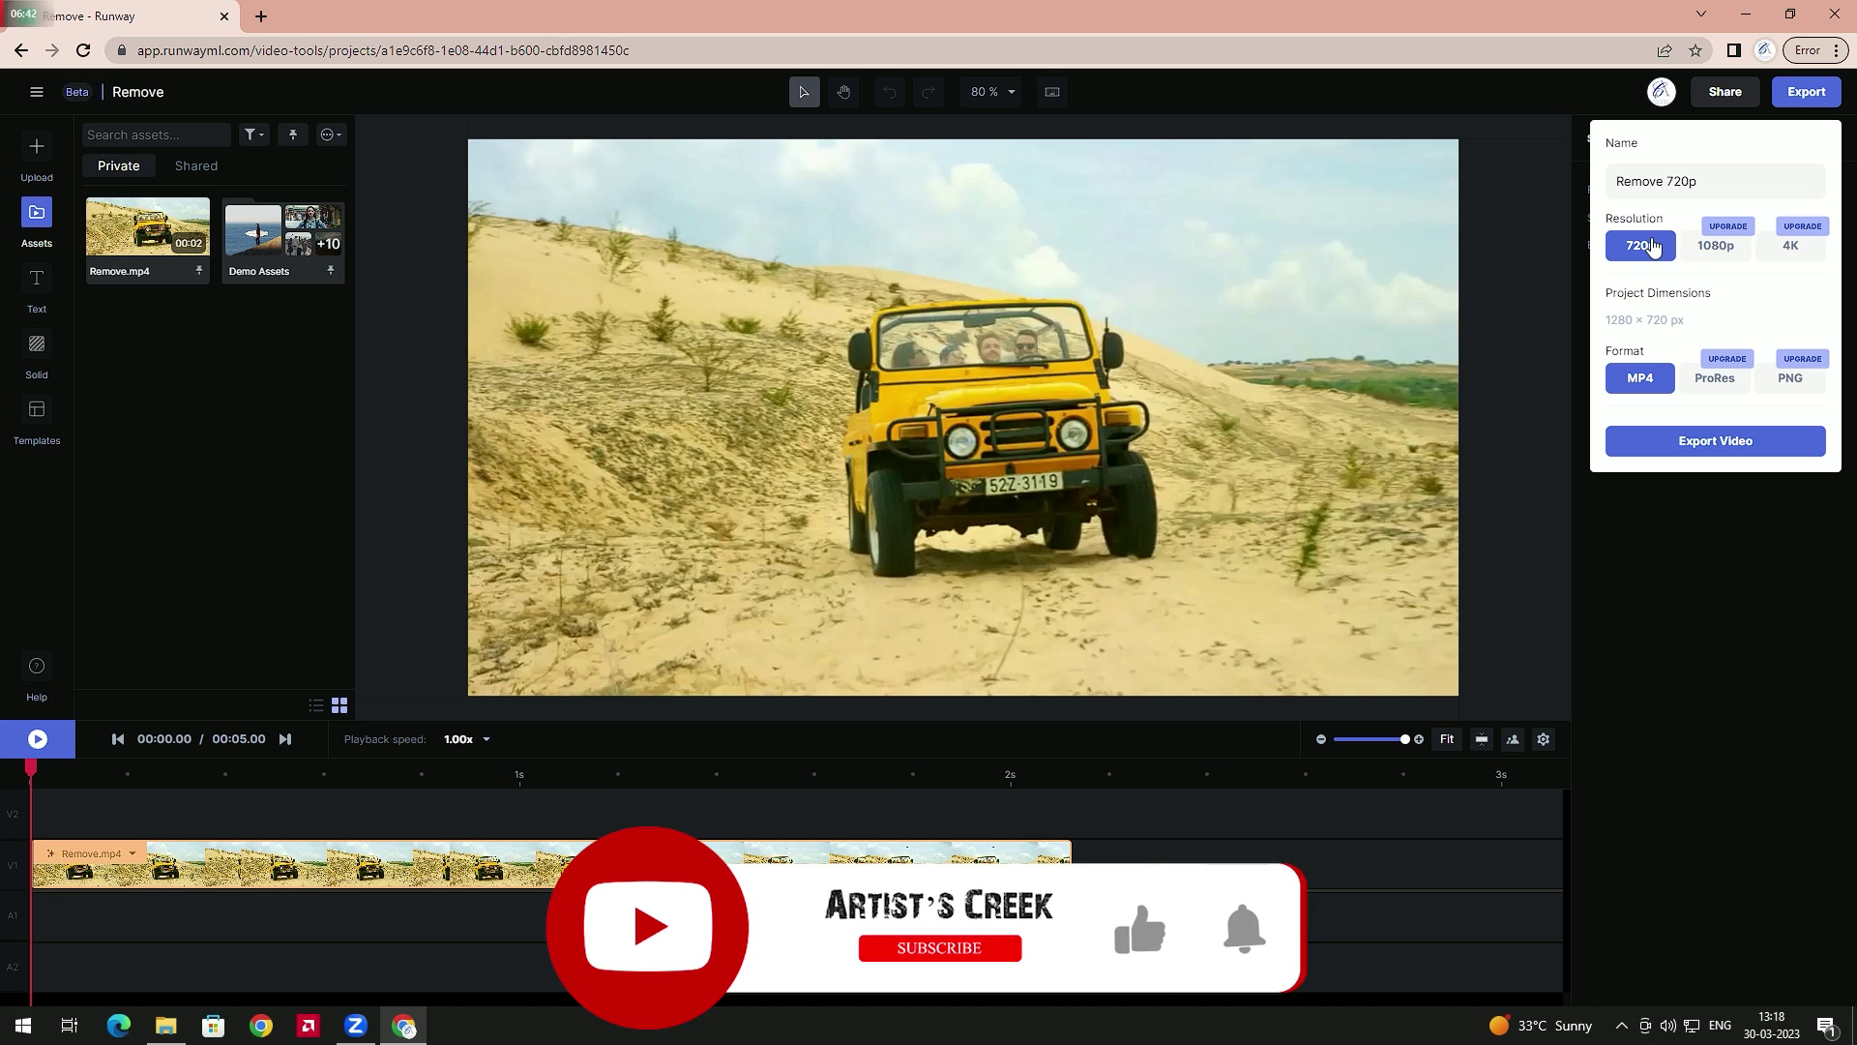
left_click(1698, 437)
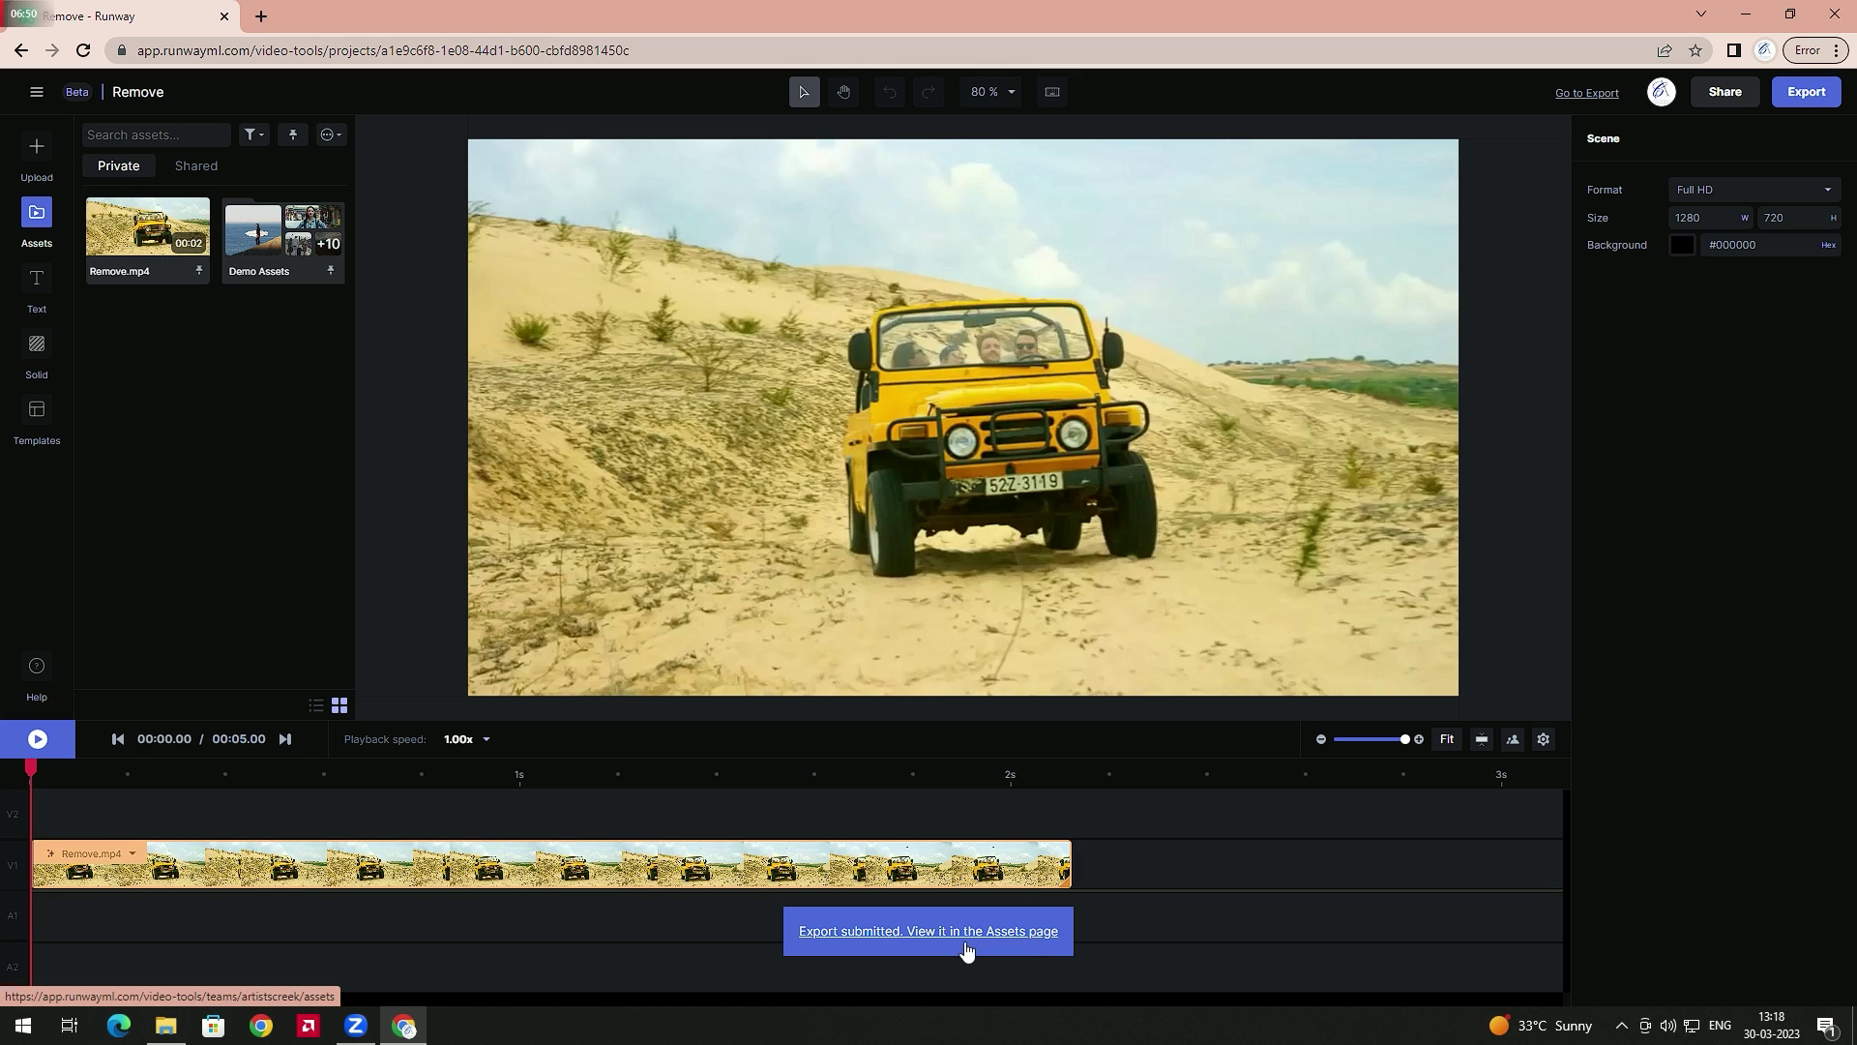
left_click(937, 930)
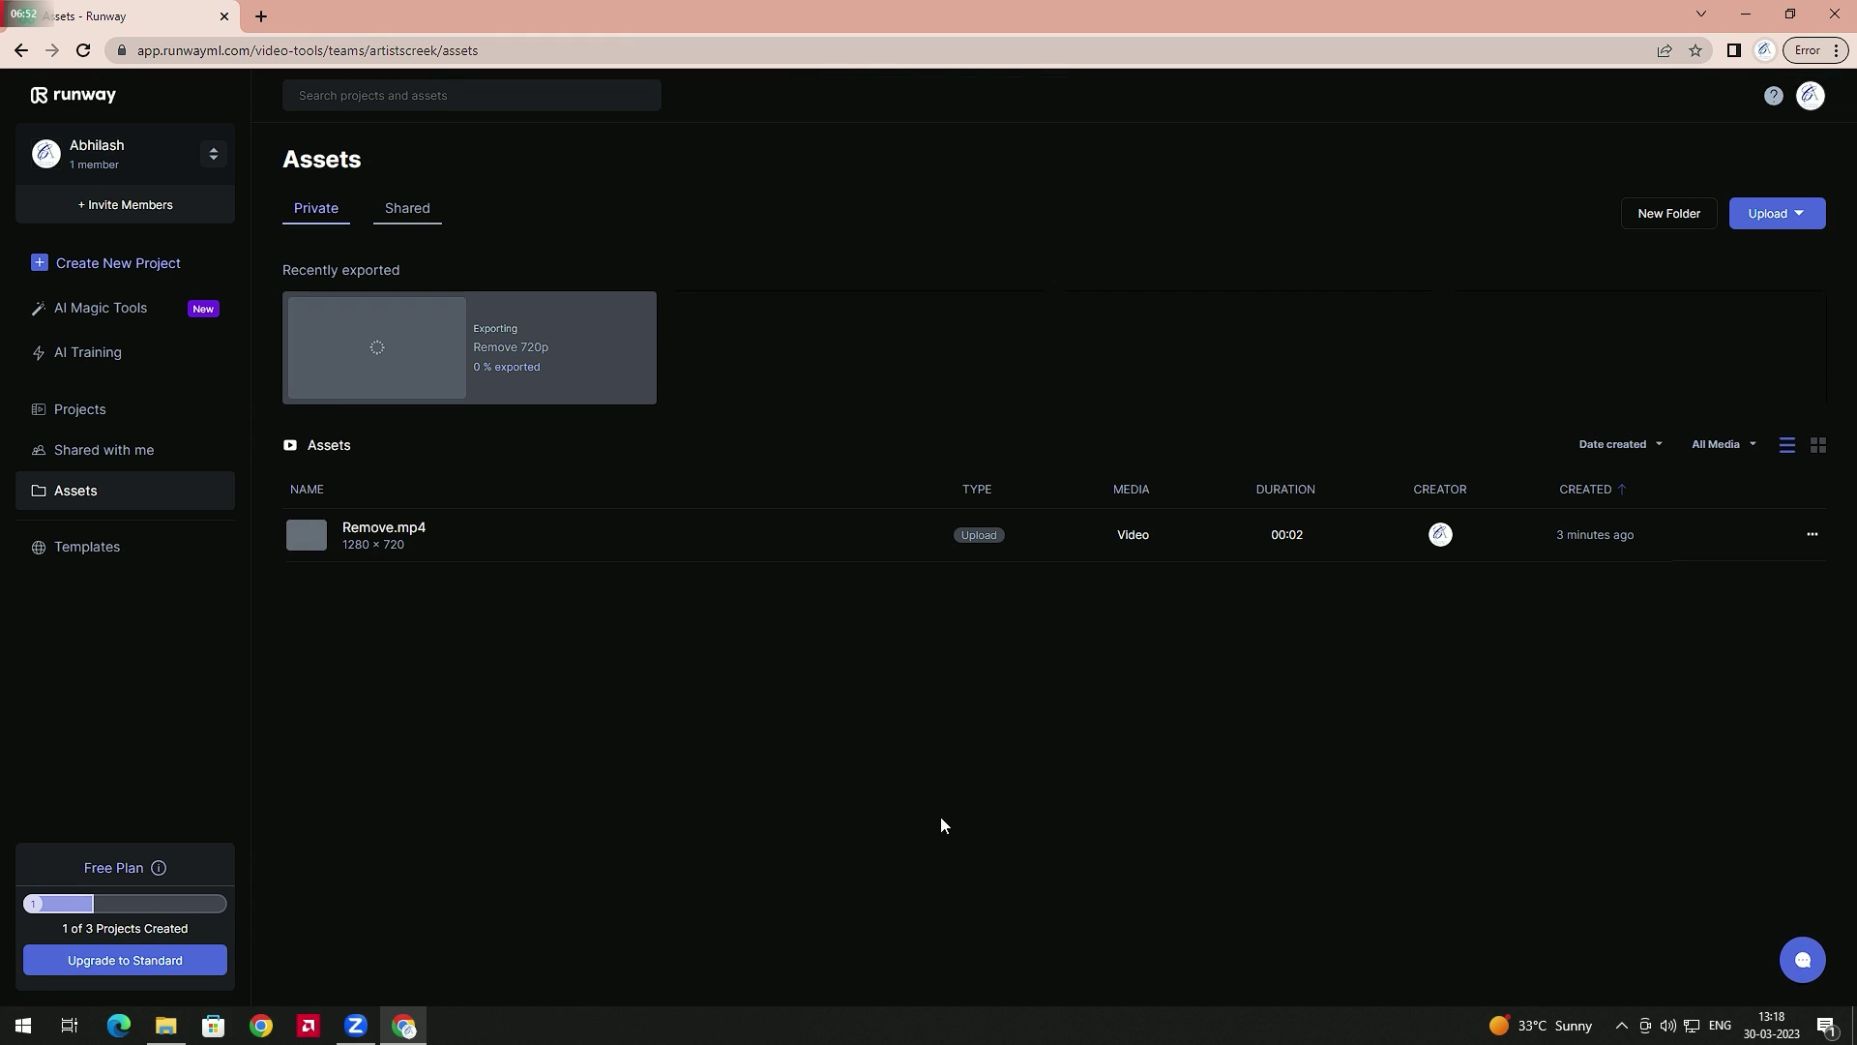
left_click(80, 409)
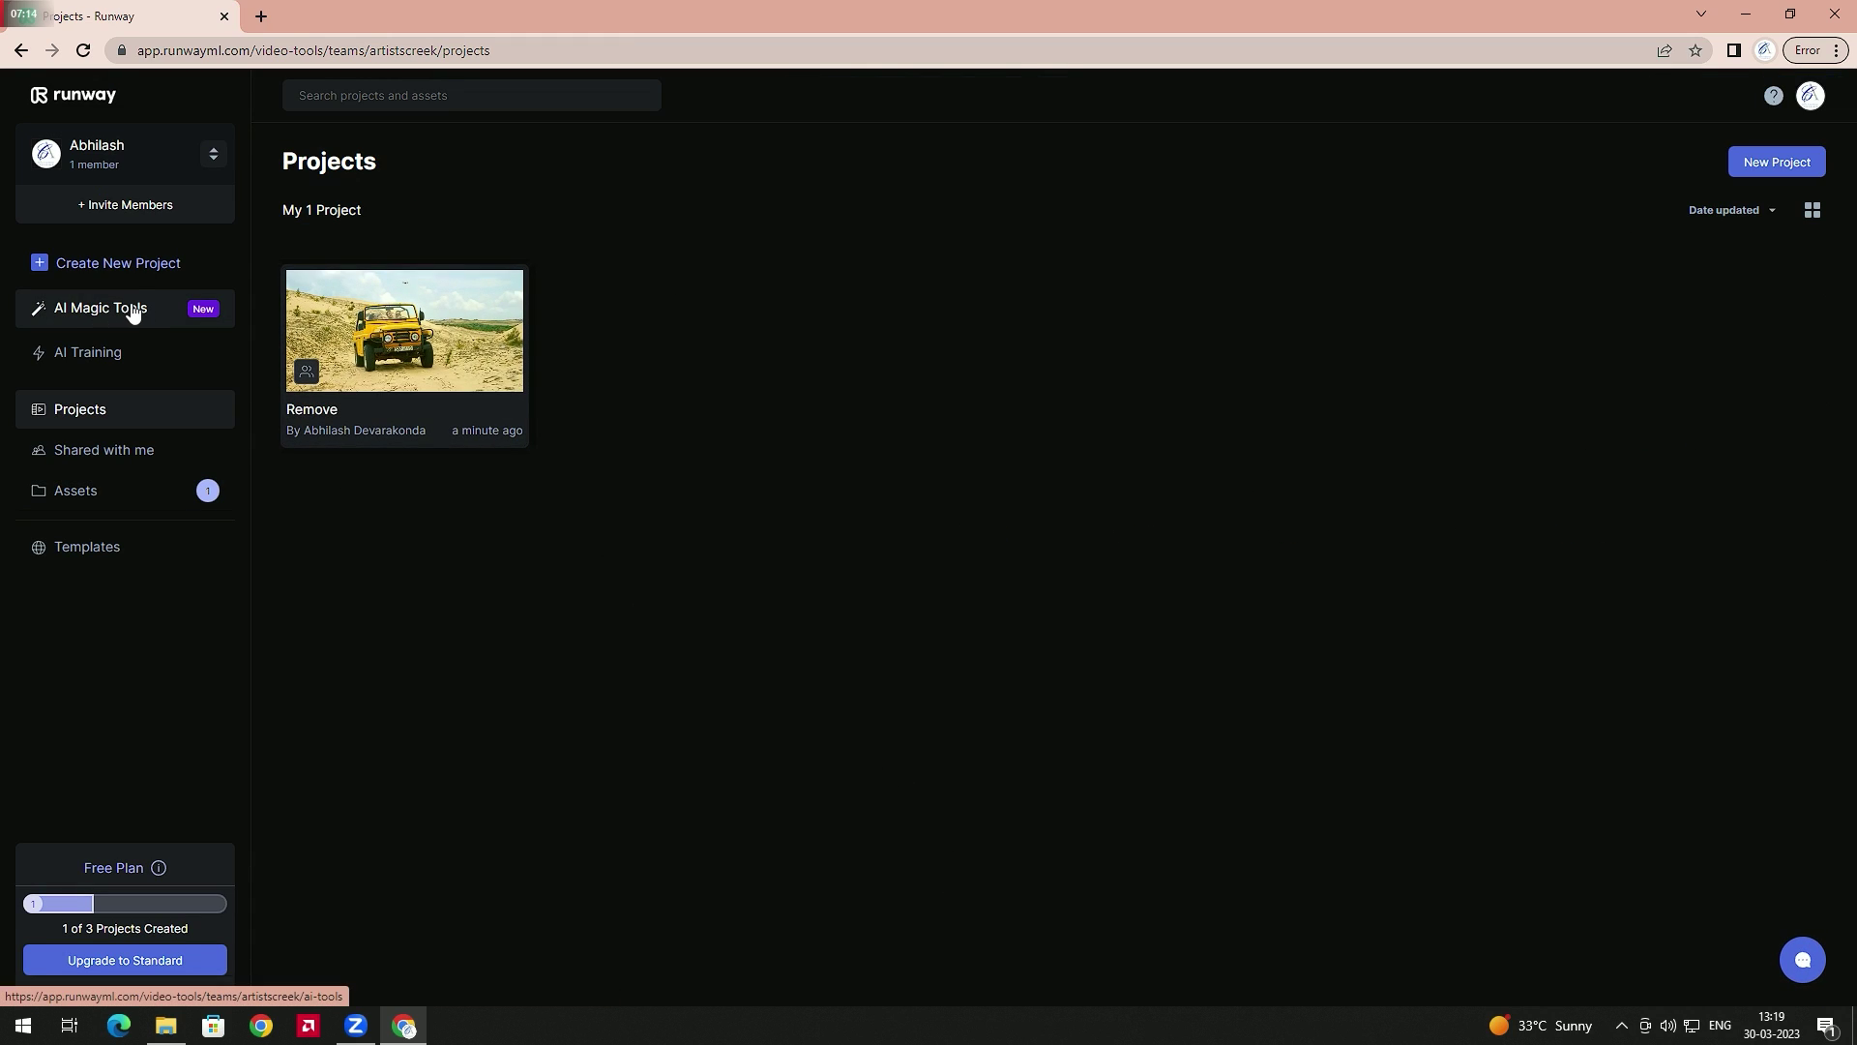
Start a new Remove Background project from the AI Magic Tools collection.
left_click(100, 314)
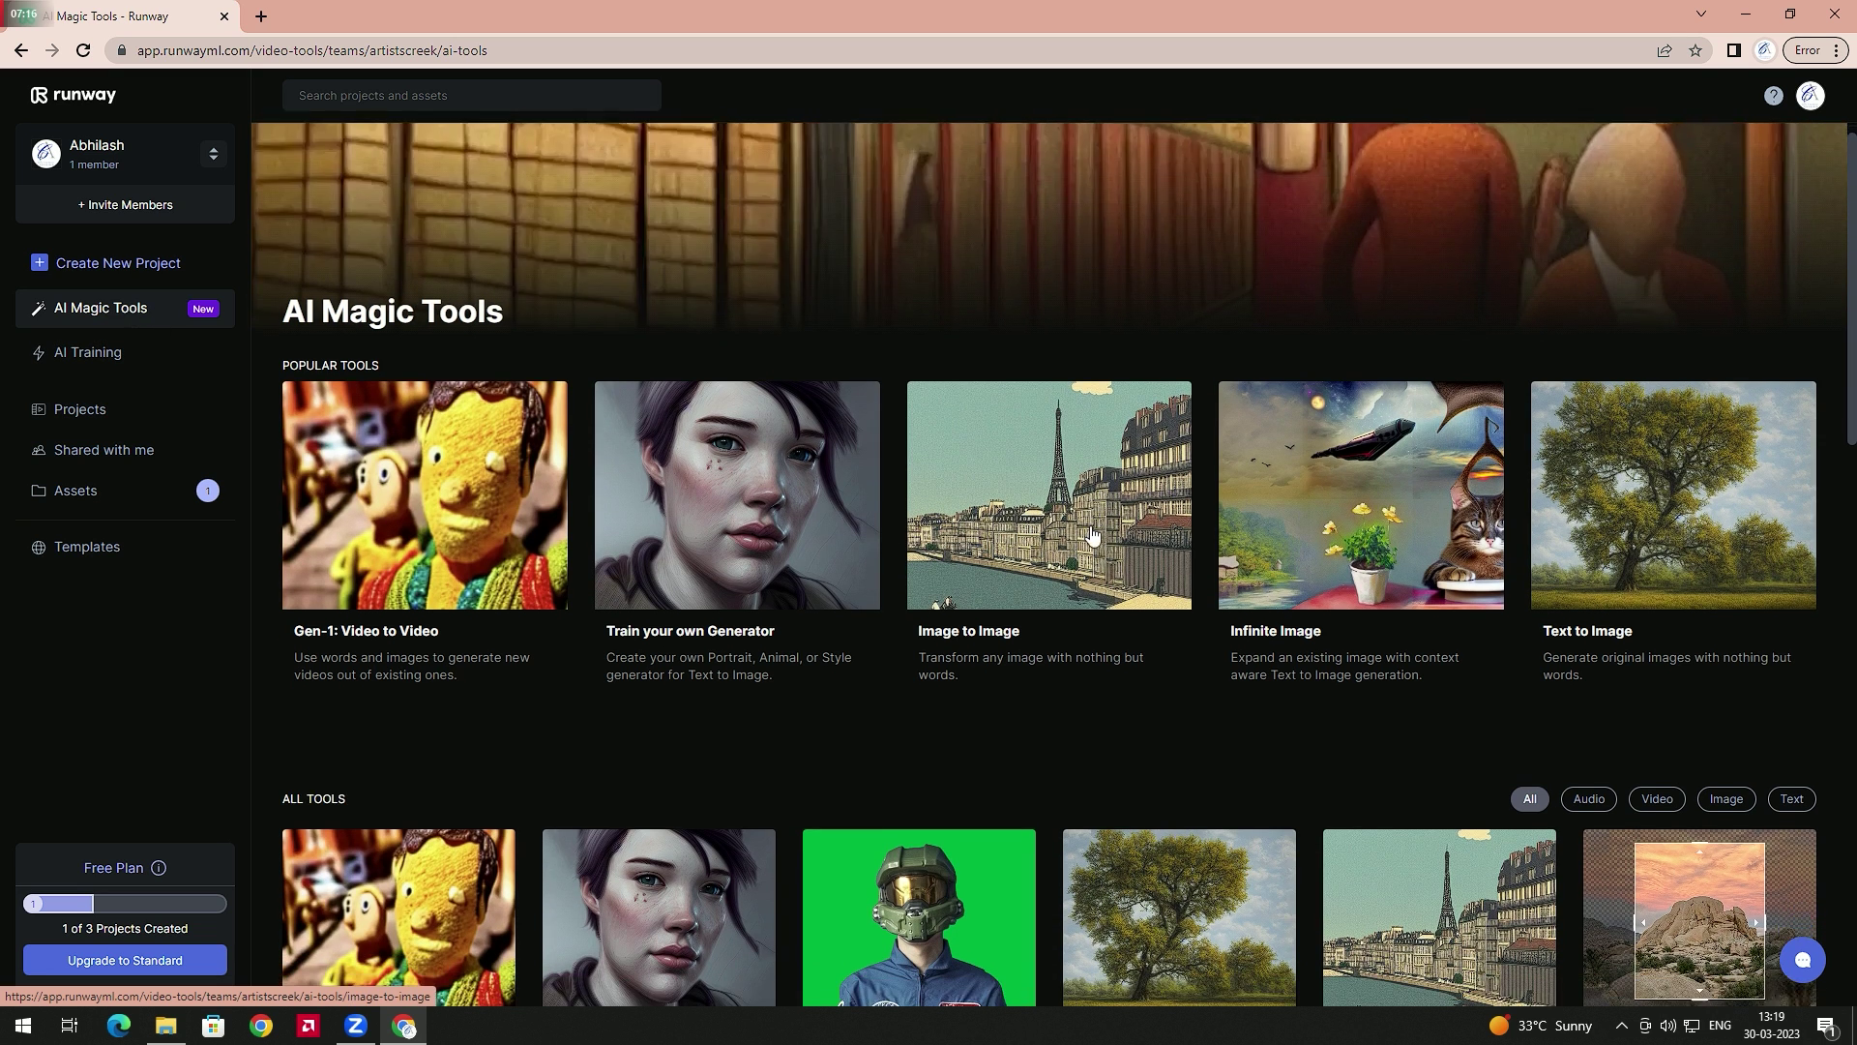
scroll(1101, 527, "down", 1)
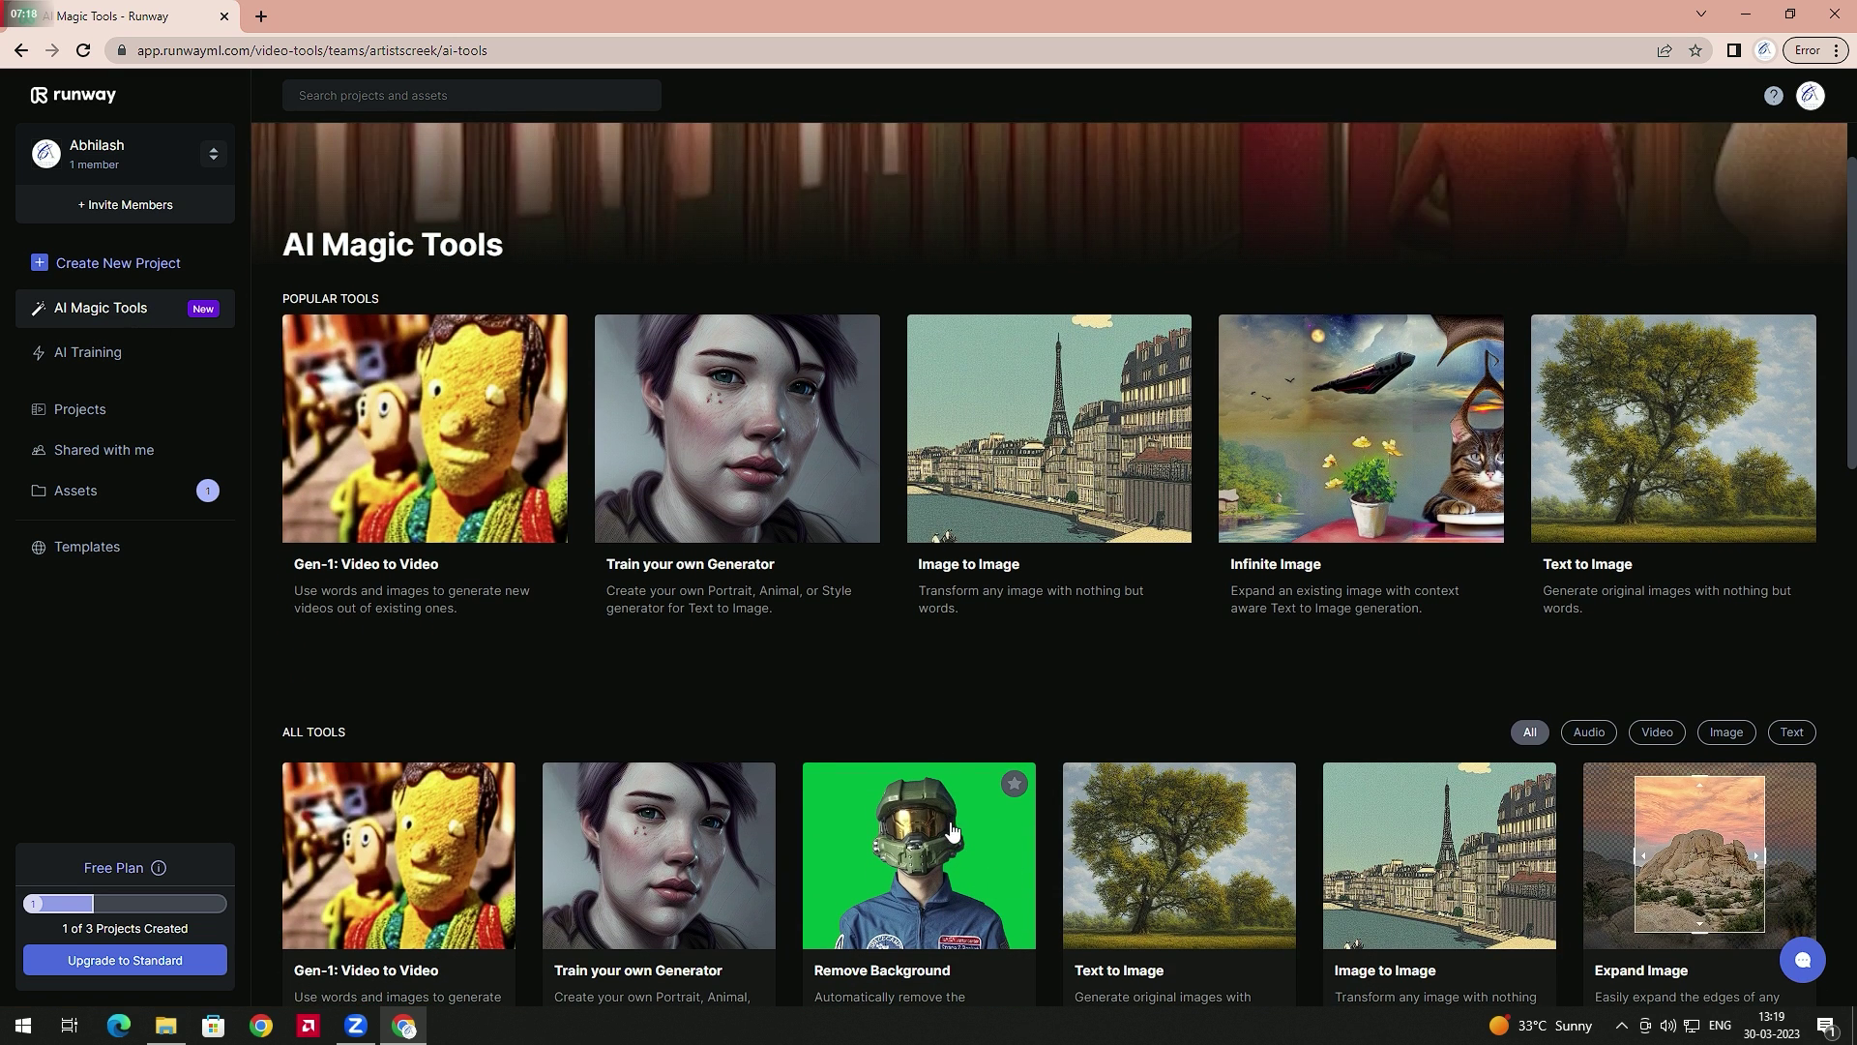
left_click(961, 823)
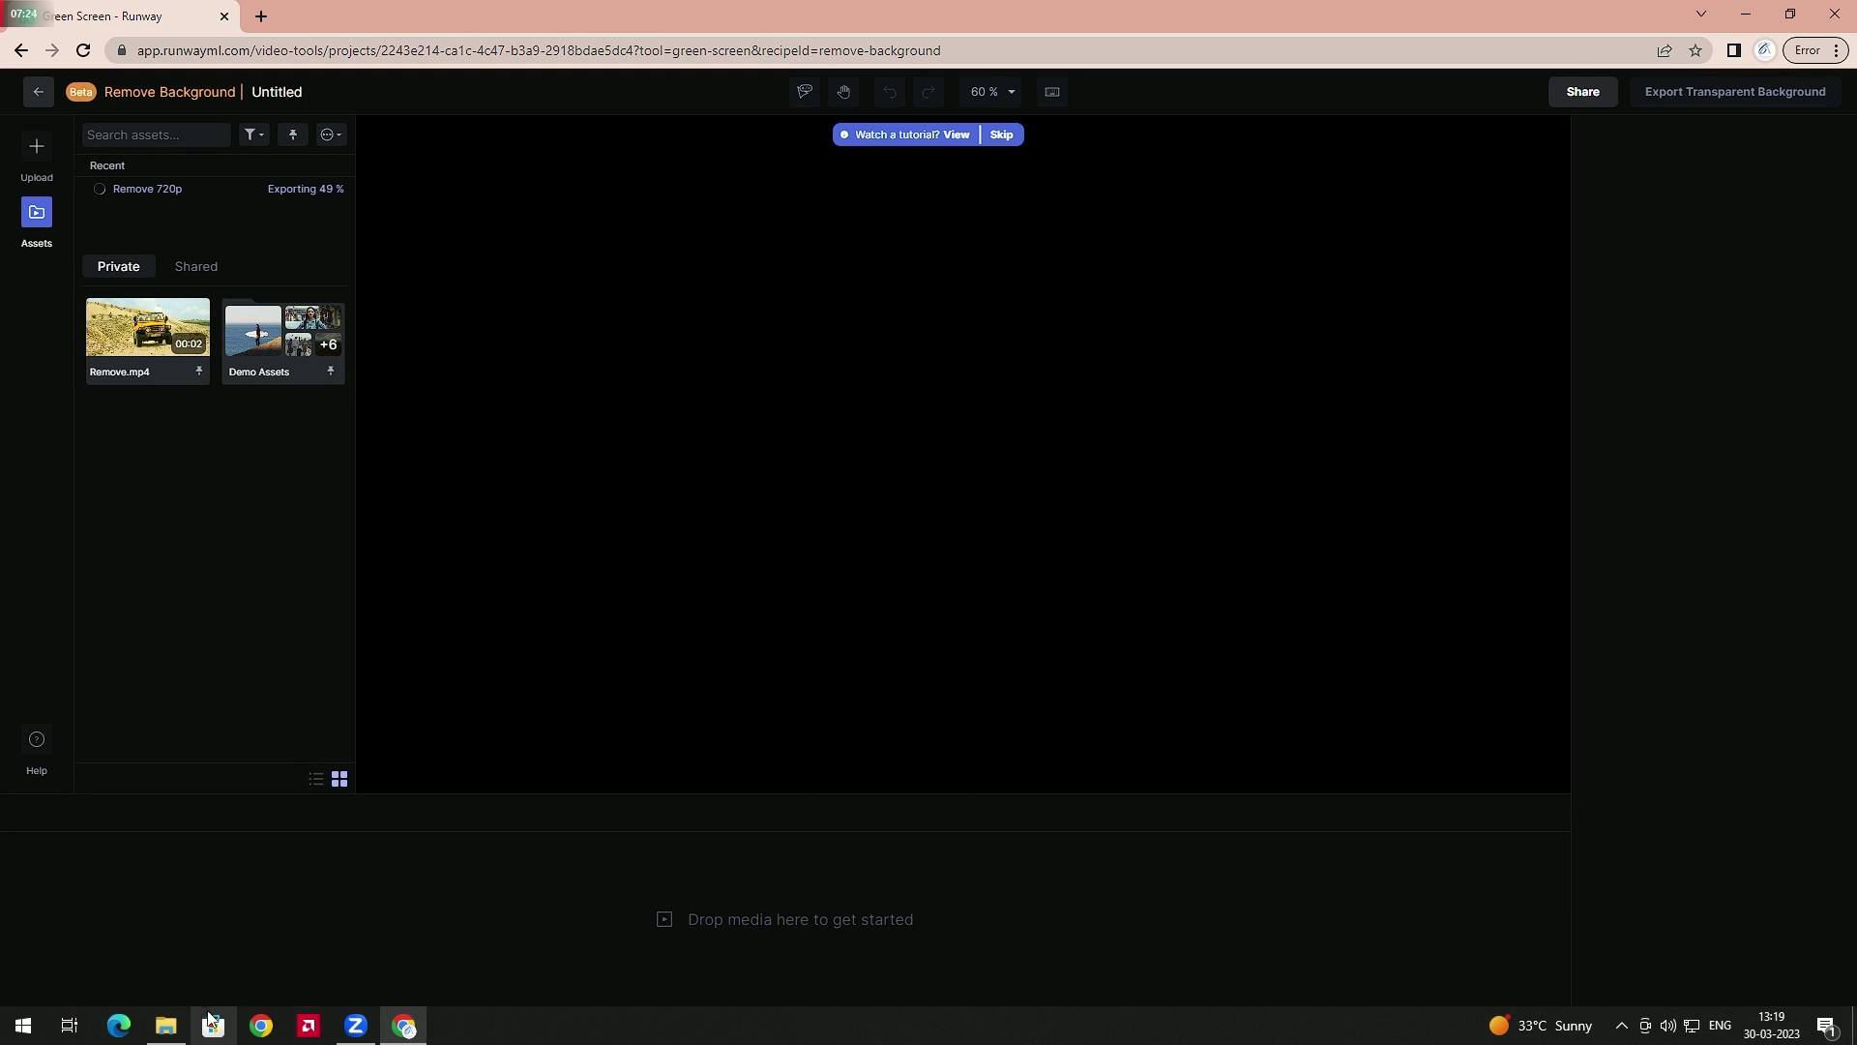
Load the 'Man walk cycle_ happy walking' video from the source folder into the editor.
left_click(165, 1026)
left_click(362, 293)
left_click_drag(300, 266, 974, 671)
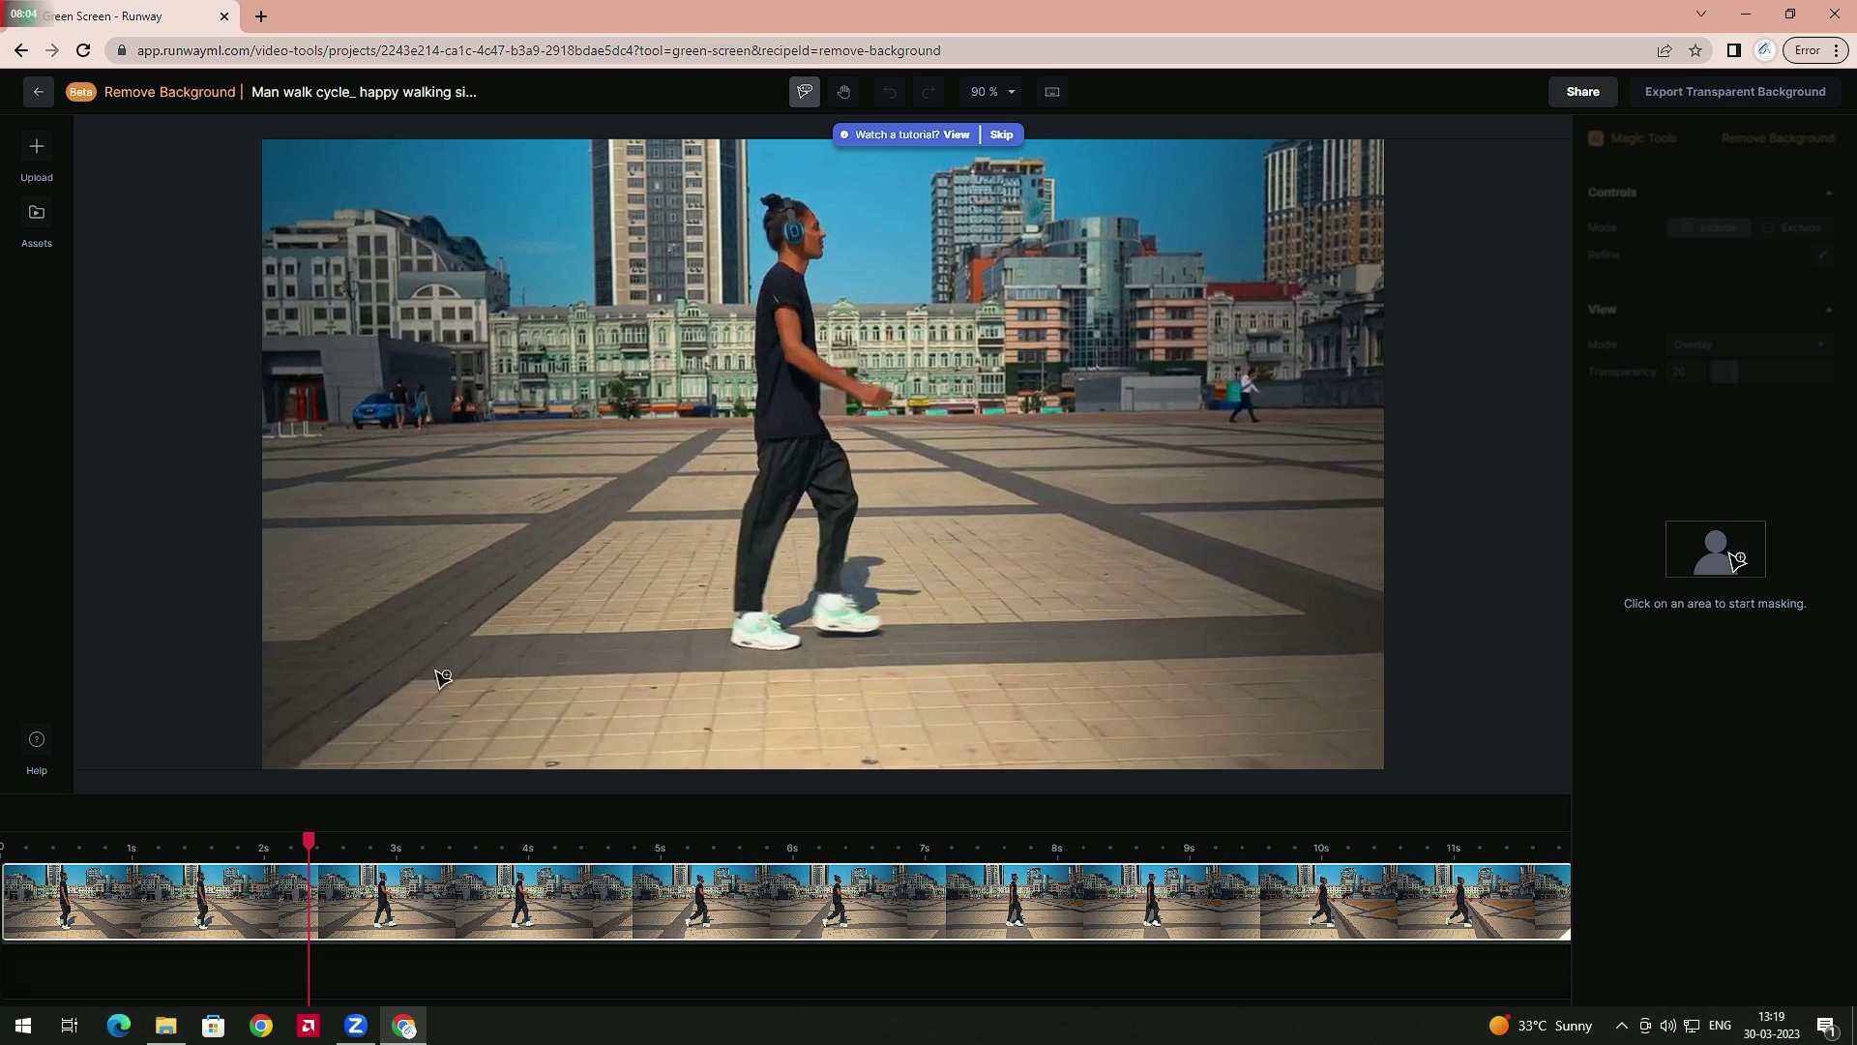
Return to the ~1.6 s frame and place the first mask point on the man's front shoe.
left_click_drag(324, 846, 207, 846)
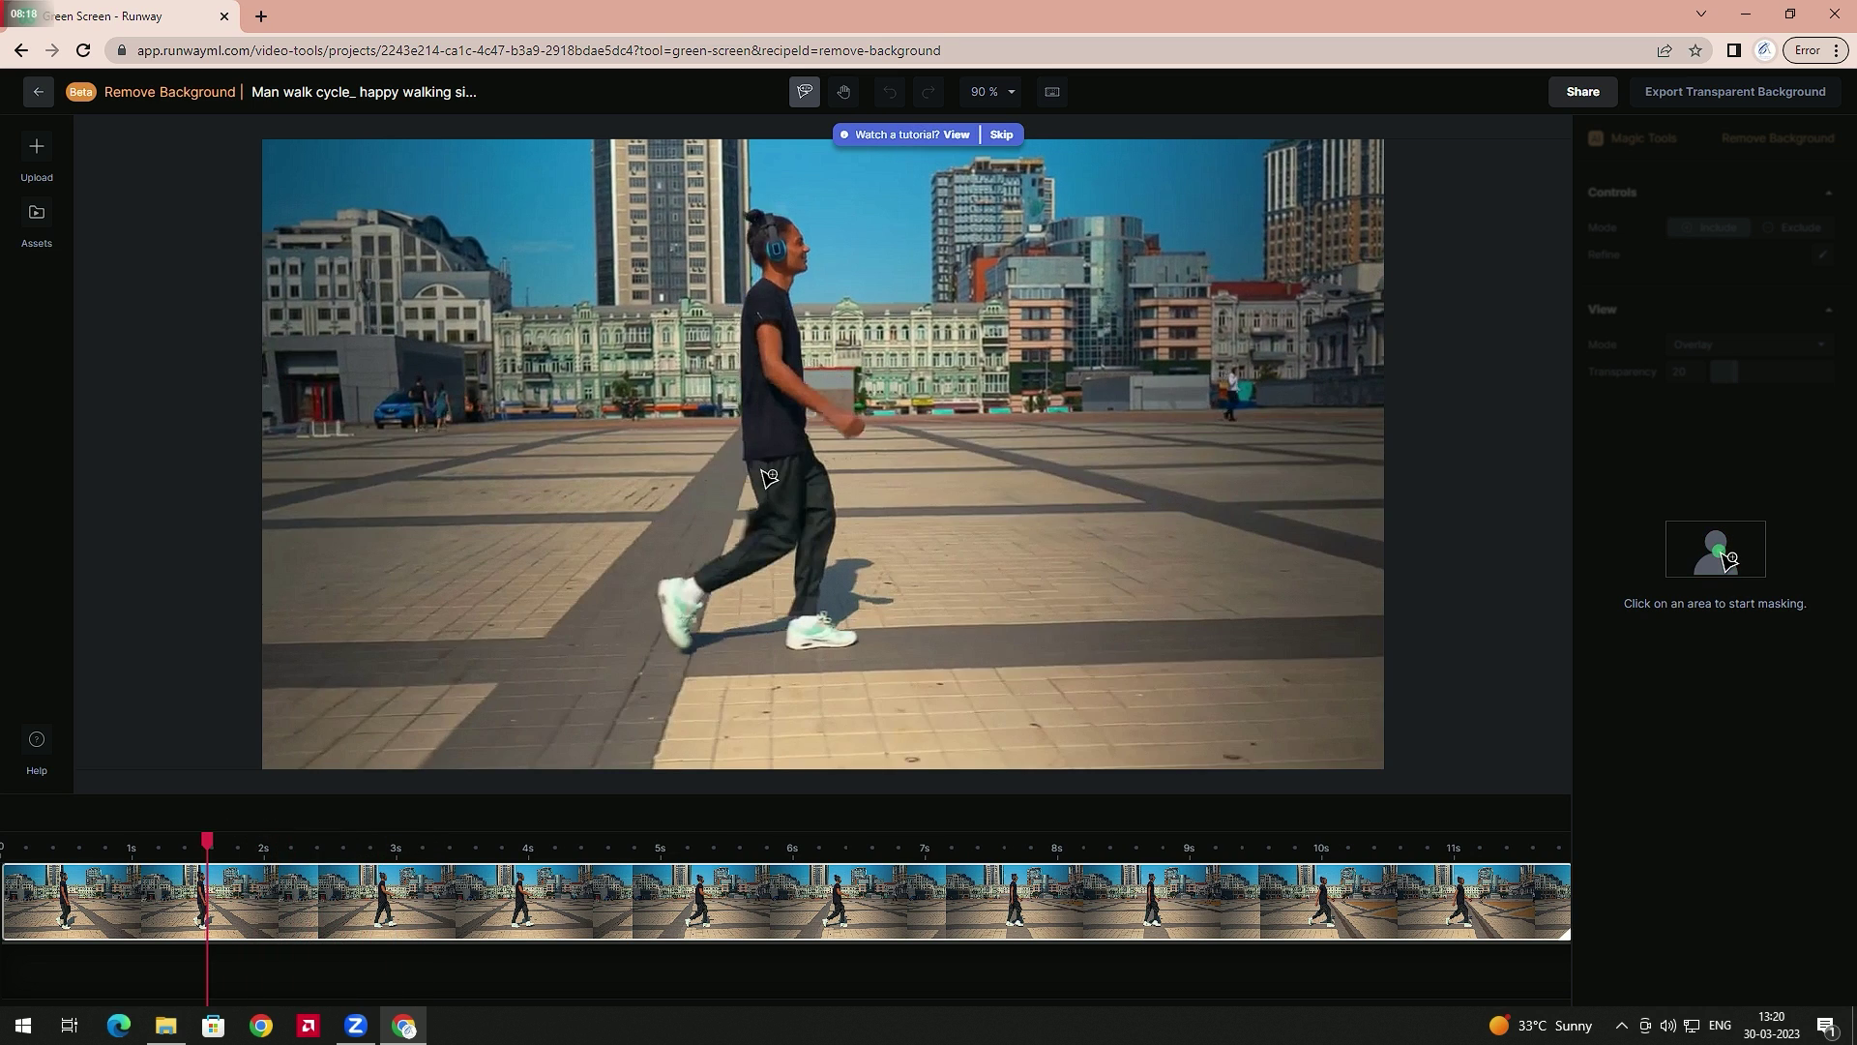
left_click(672, 614)
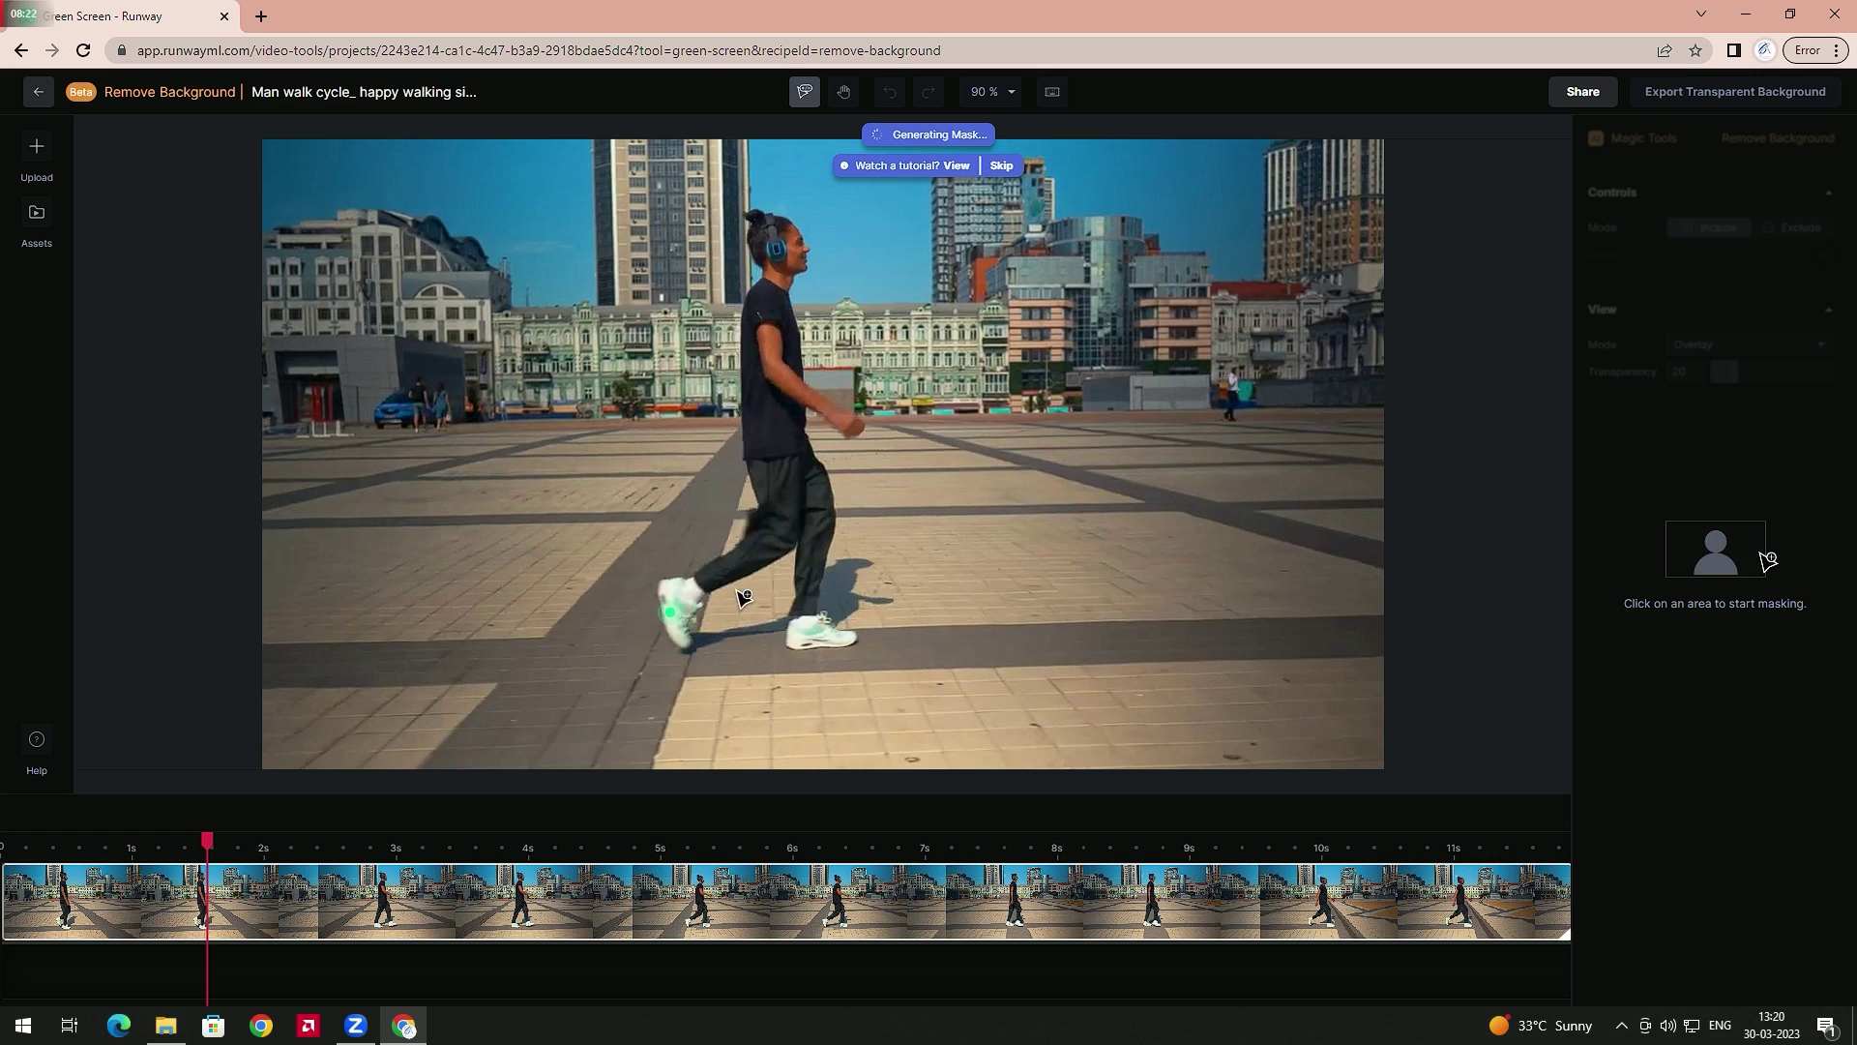
Add include points on the man's trousers, shoulder, head and white sneaker.
left_click(792, 487)
left_click(771, 307)
left_click(775, 228)
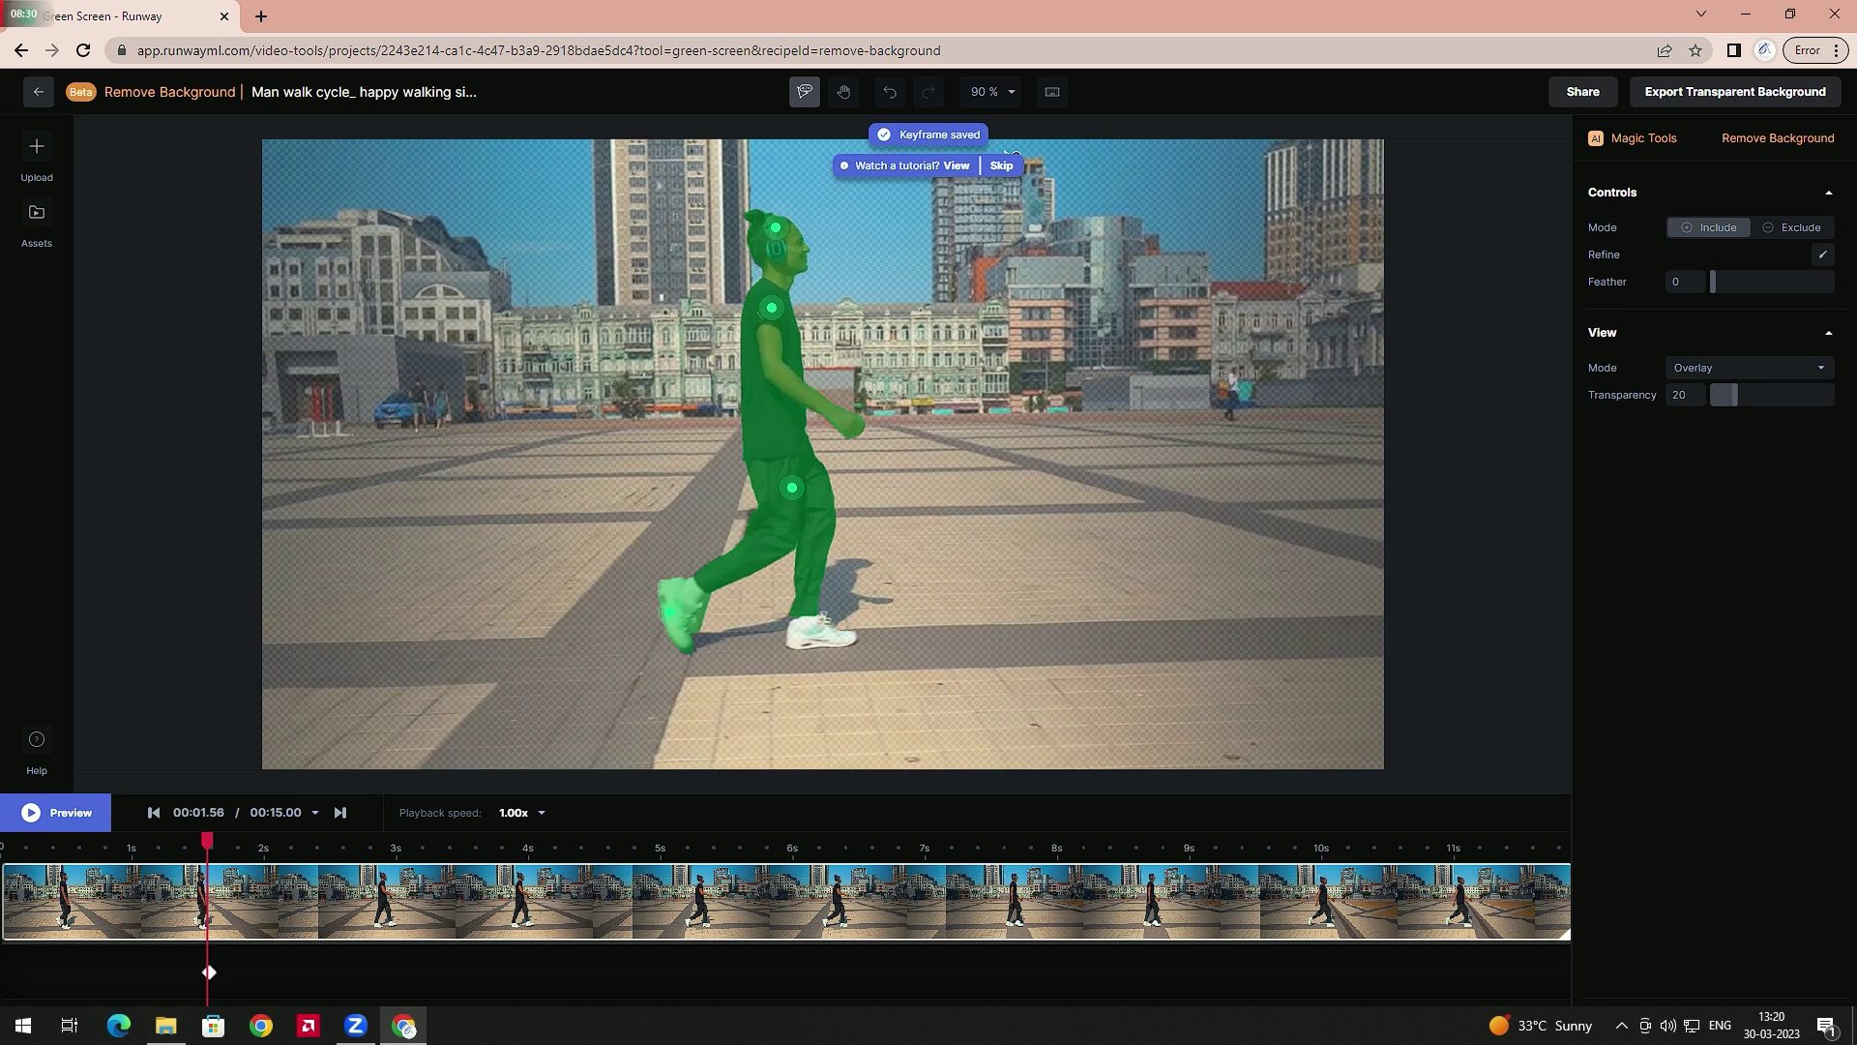
left_click(822, 633)
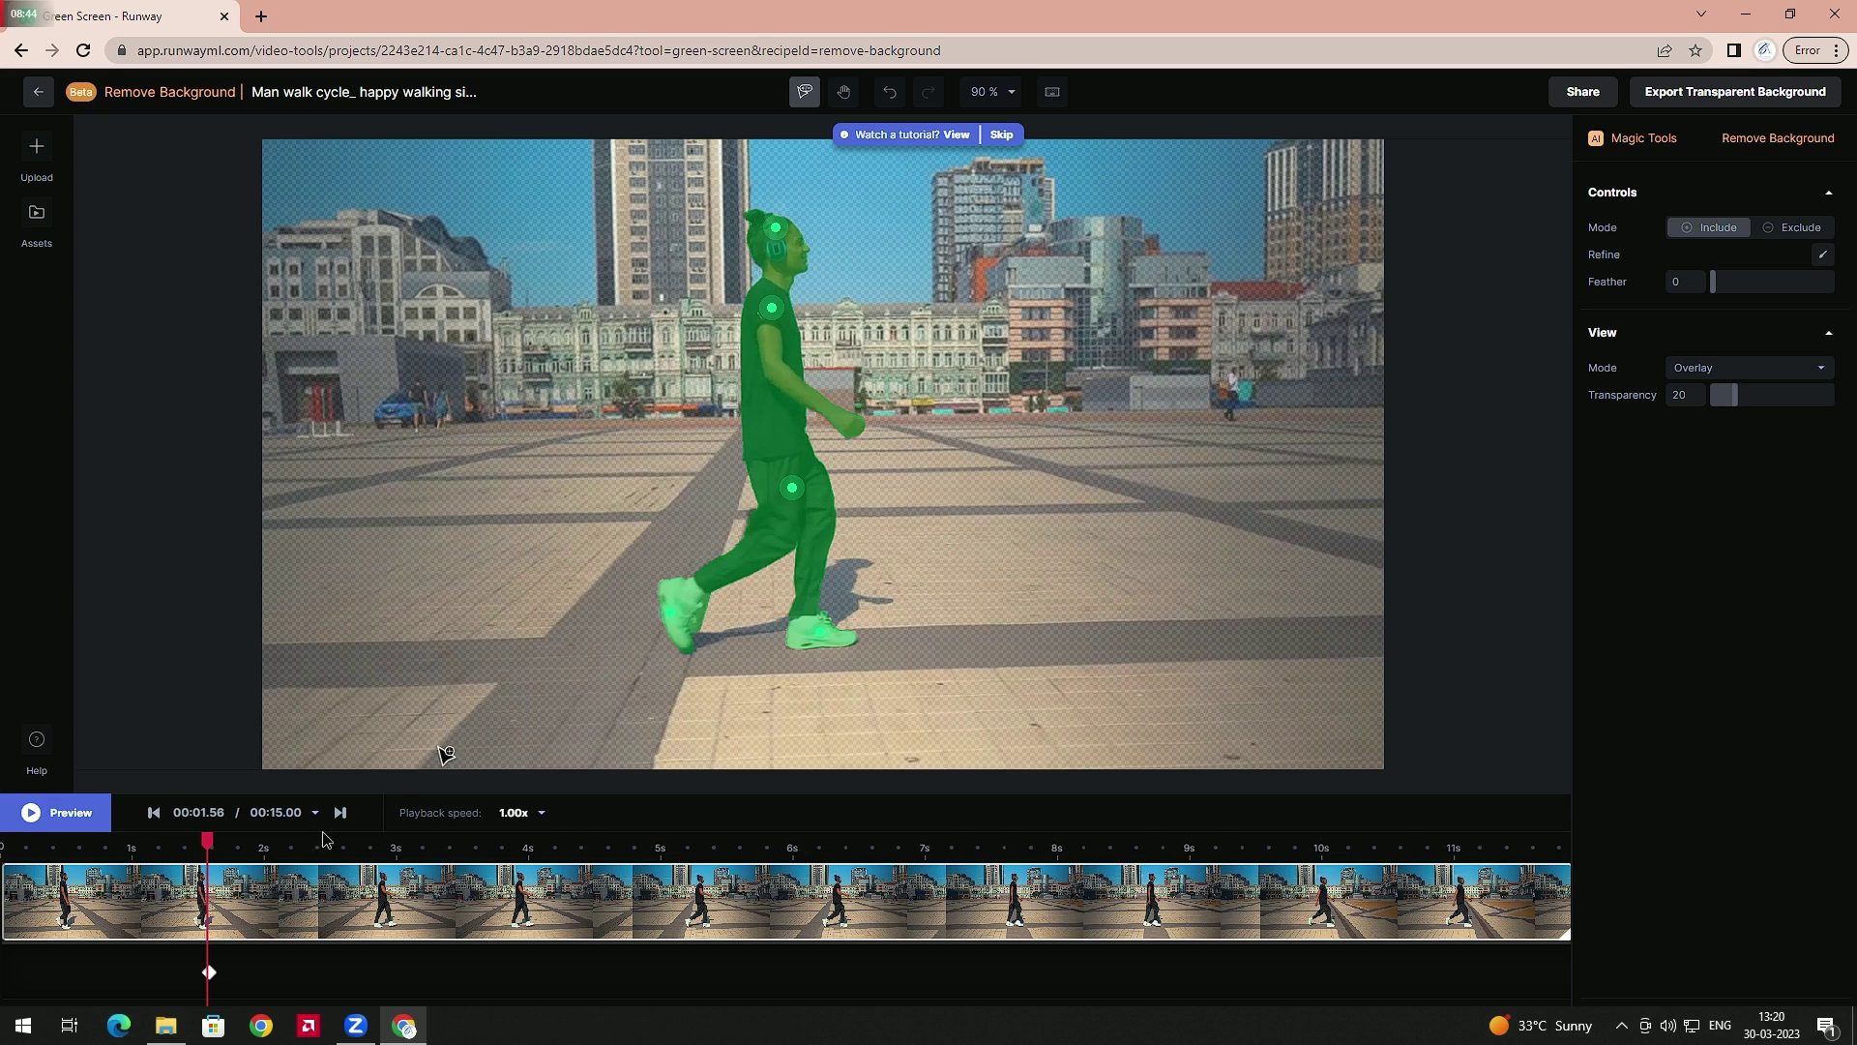
Check that the mask holds on the 2.90 s and 4.00 s frames.
left_click_drag(209, 839, 386, 835)
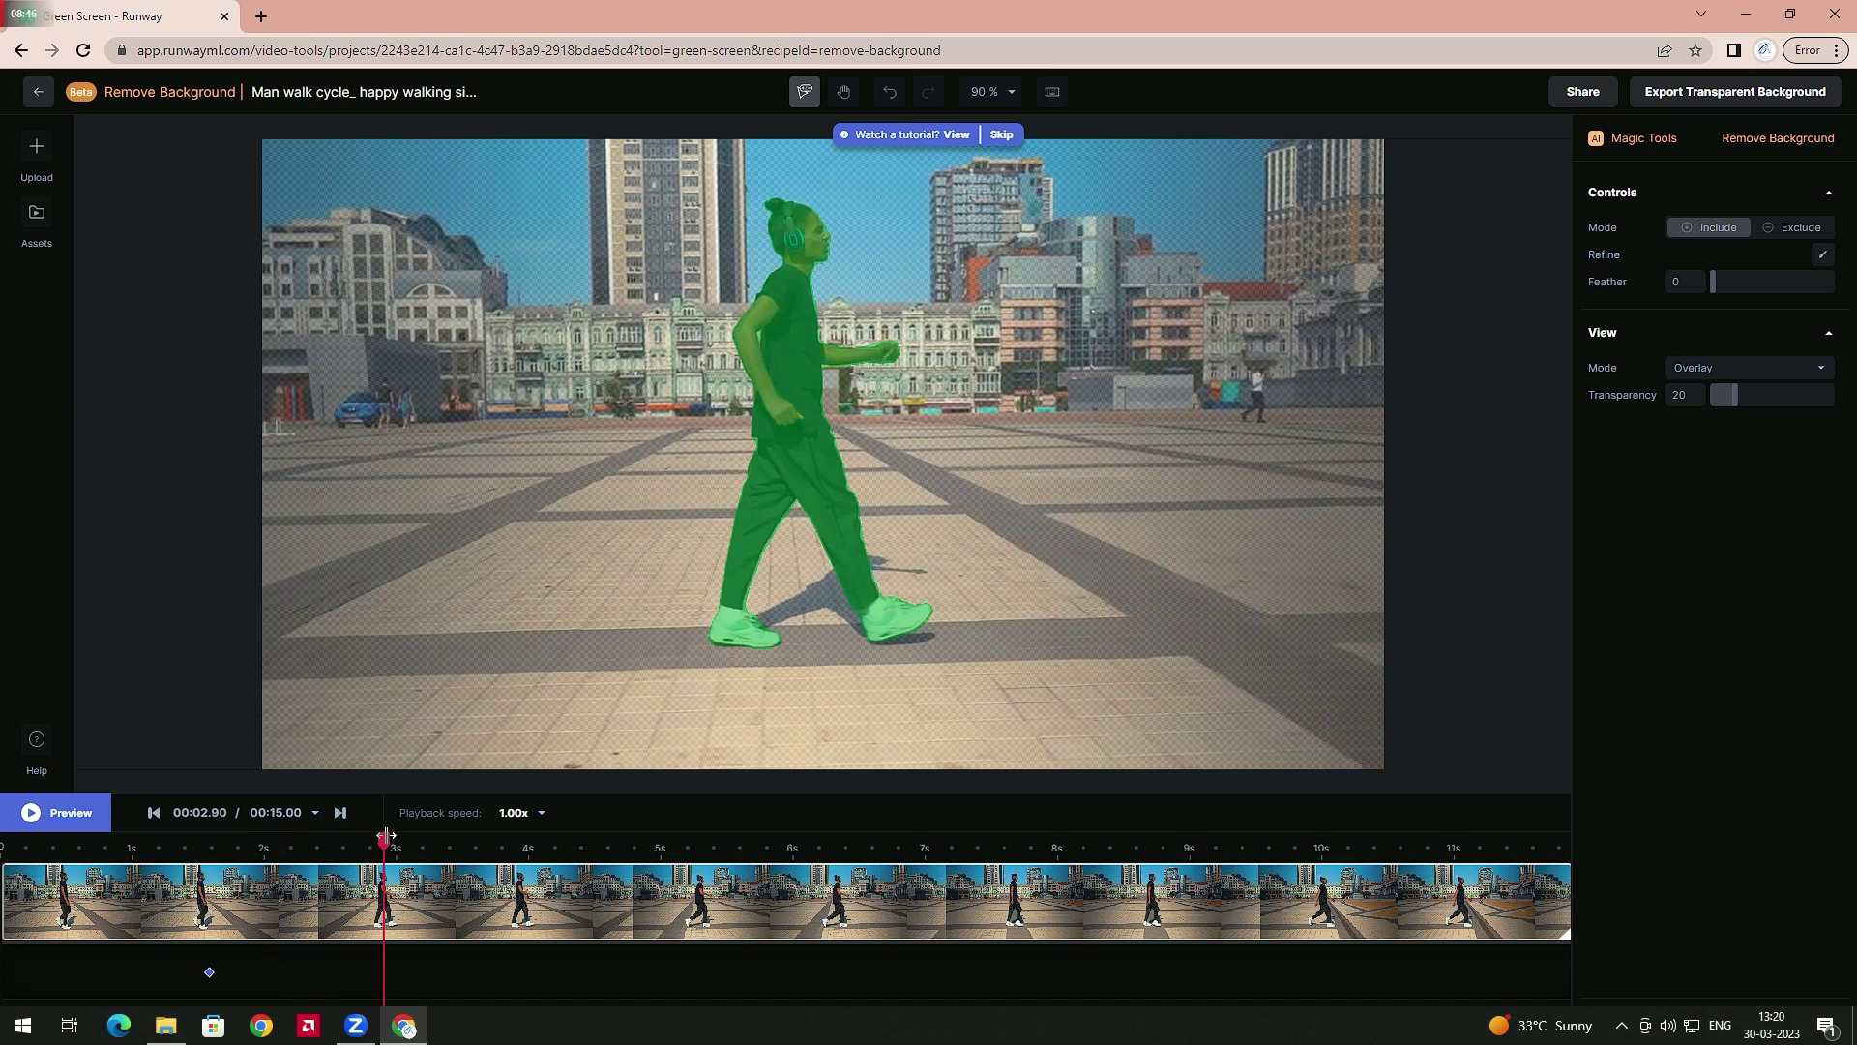
left_click(528, 839)
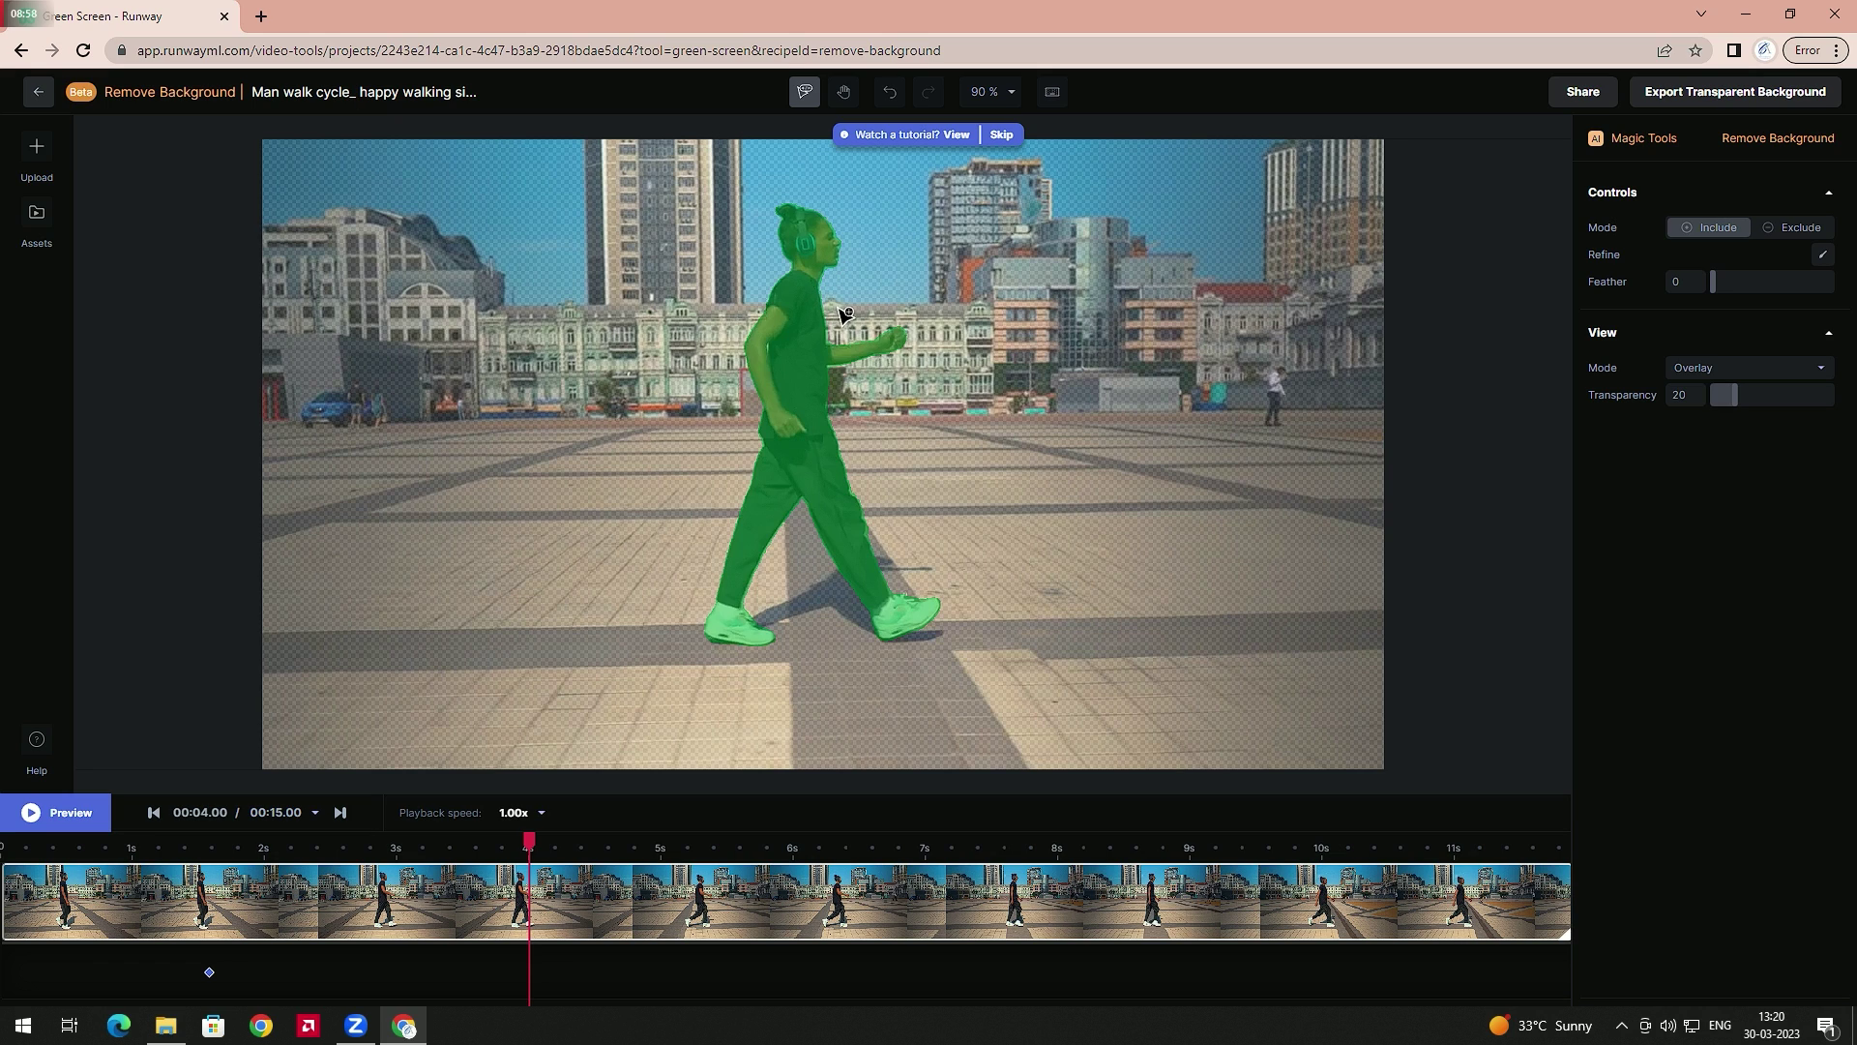
scroll(829, 306, "up", 5)
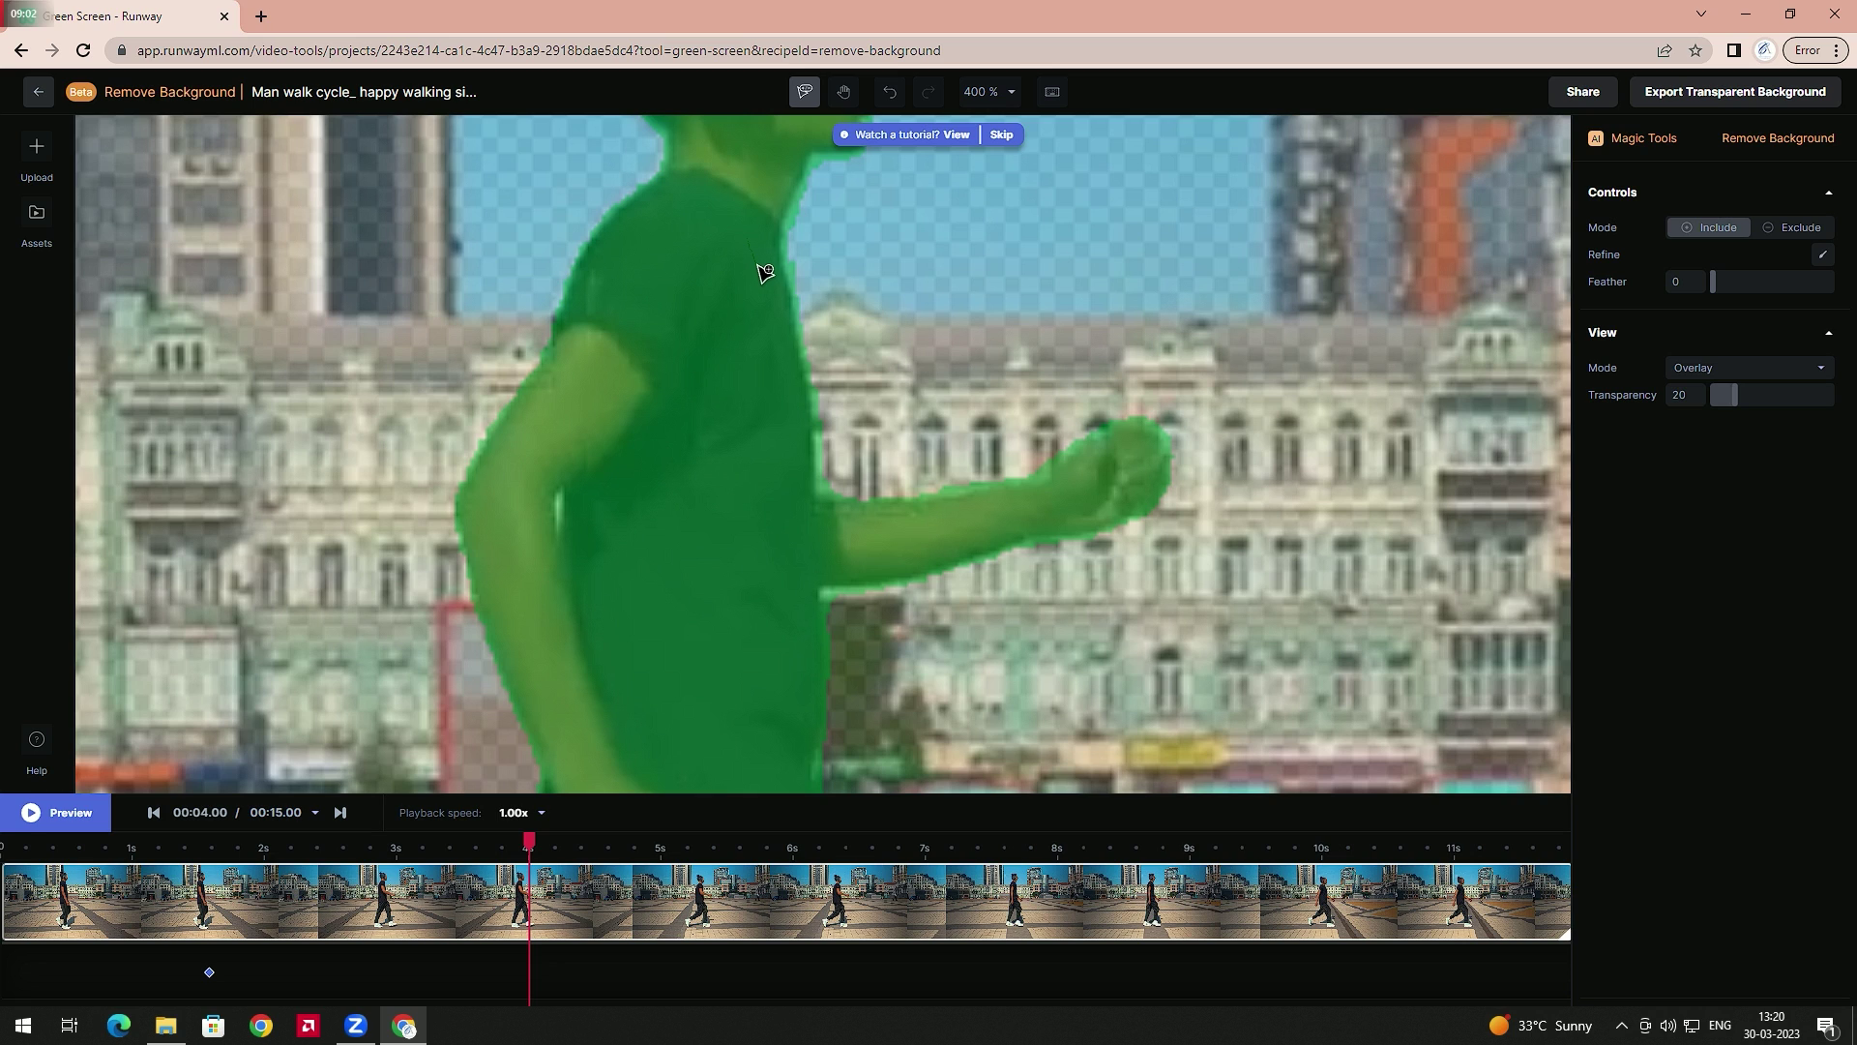
Turn on the size-16 Refine brush and set its mode to Exclude.
scroll(778, 273, "up", 4)
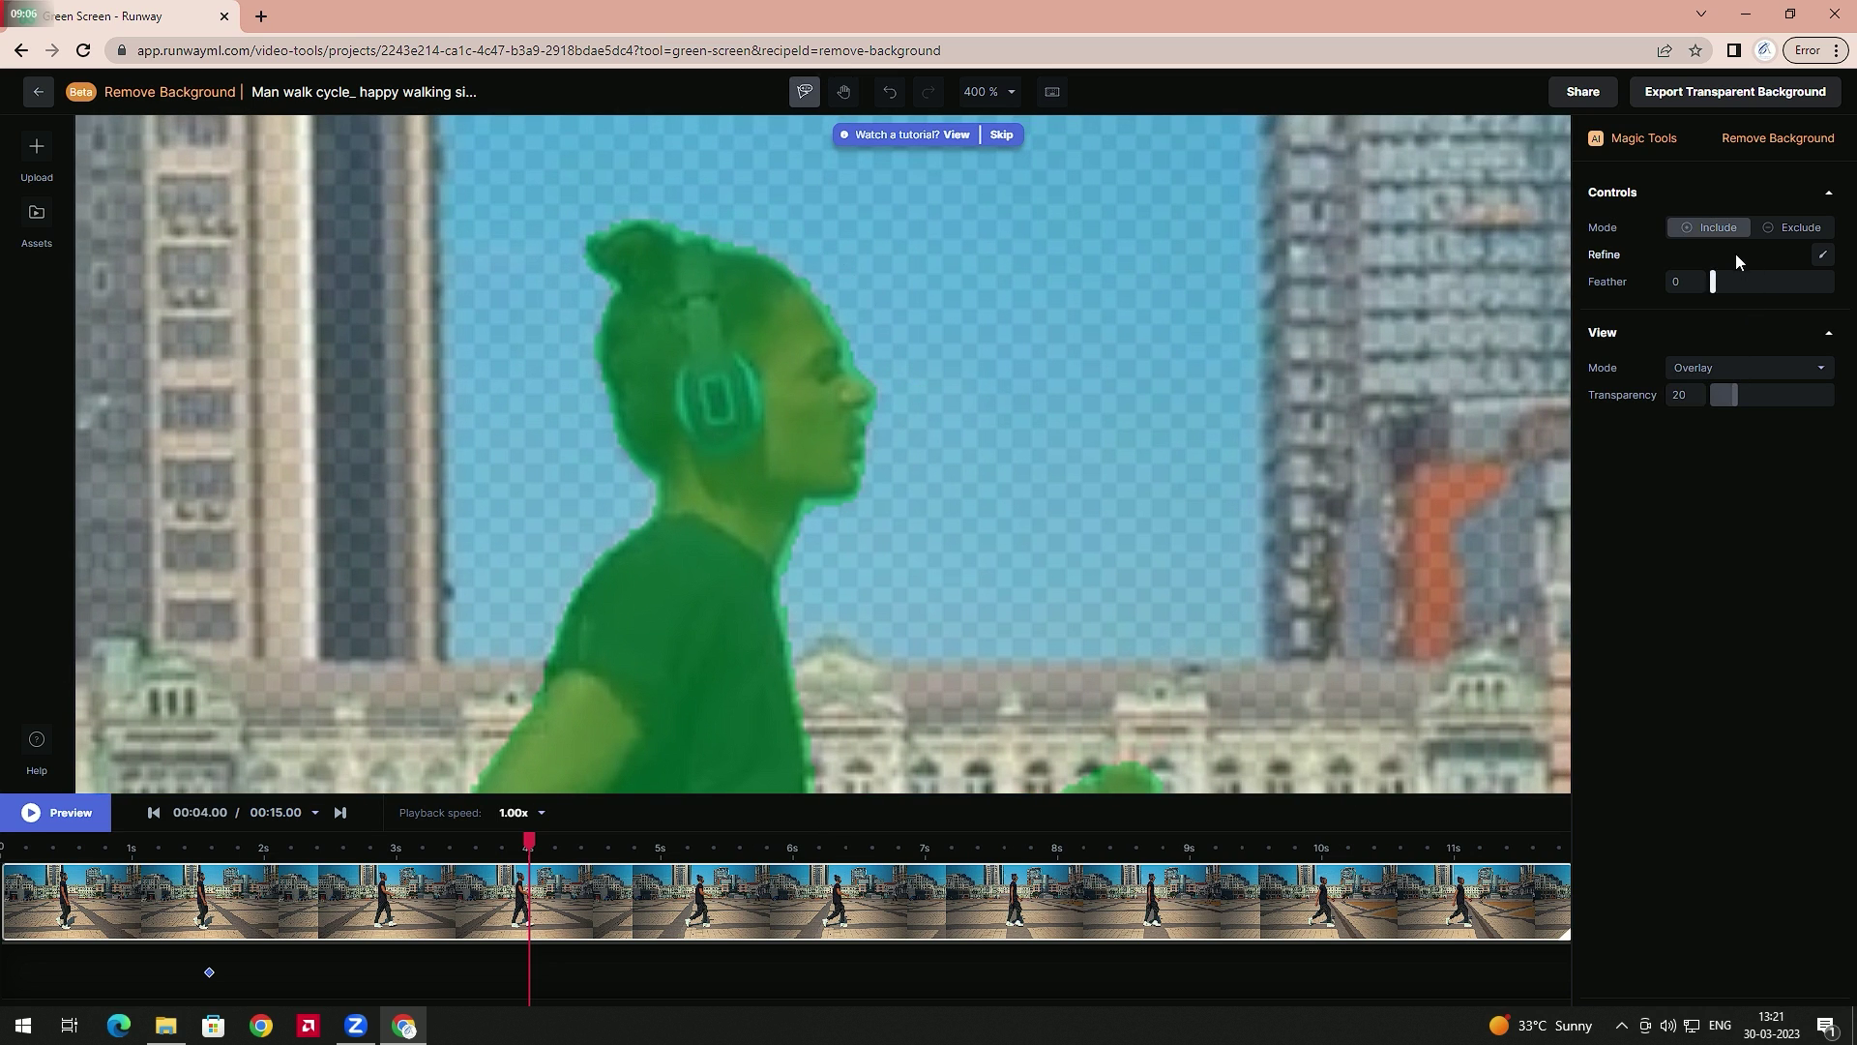
left_click(1718, 232)
left_click(1718, 233)
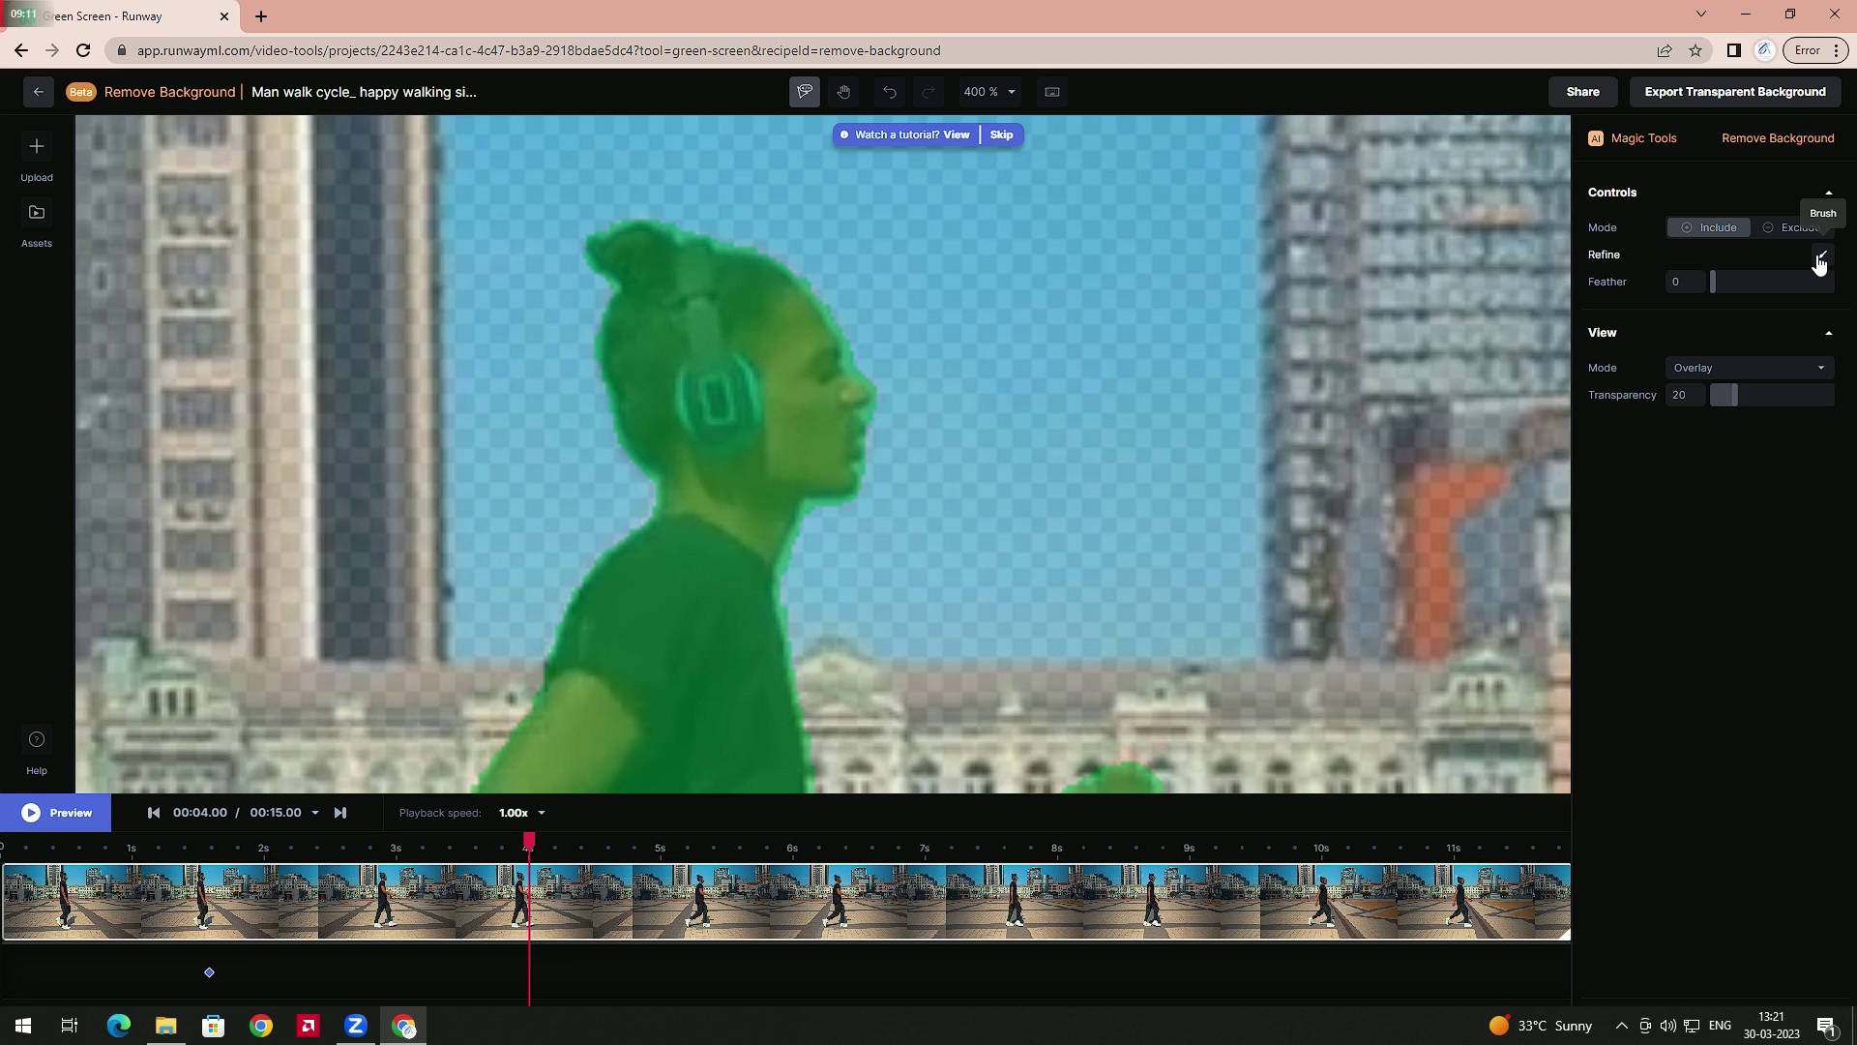
left_click(1823, 254)
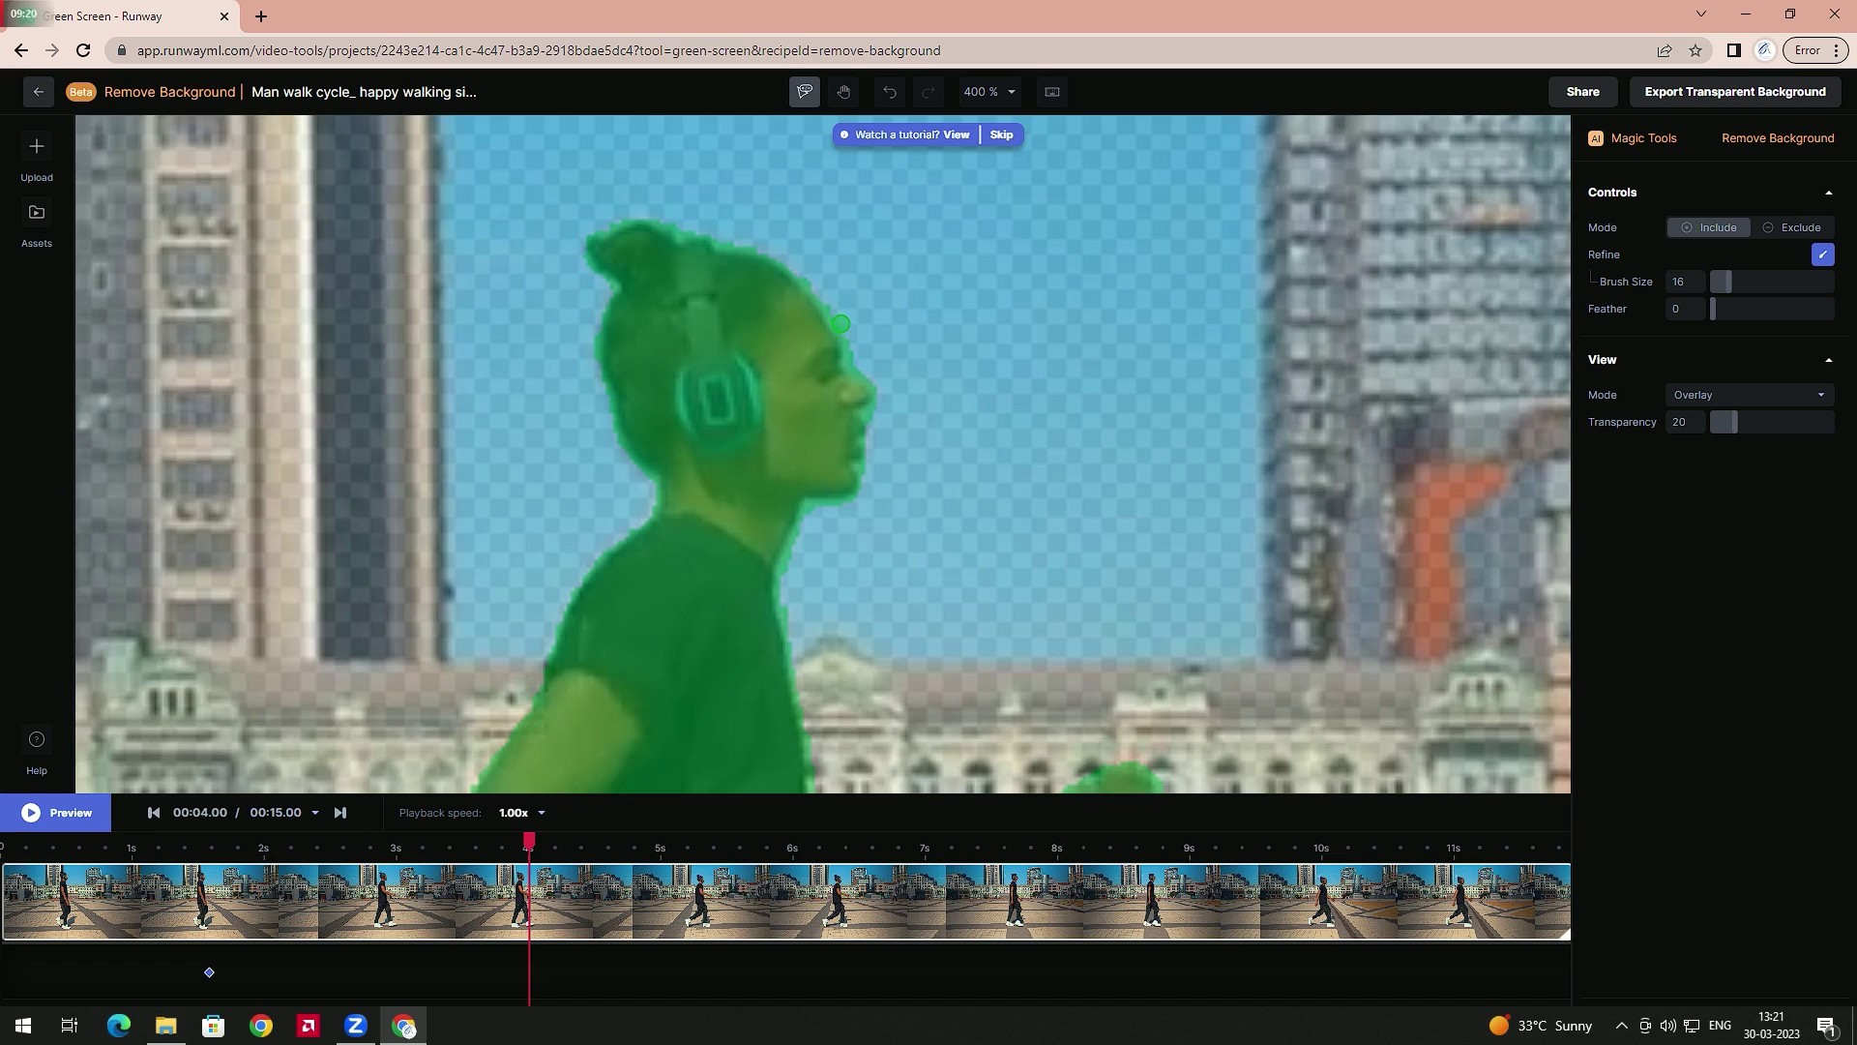
left_click(1796, 228)
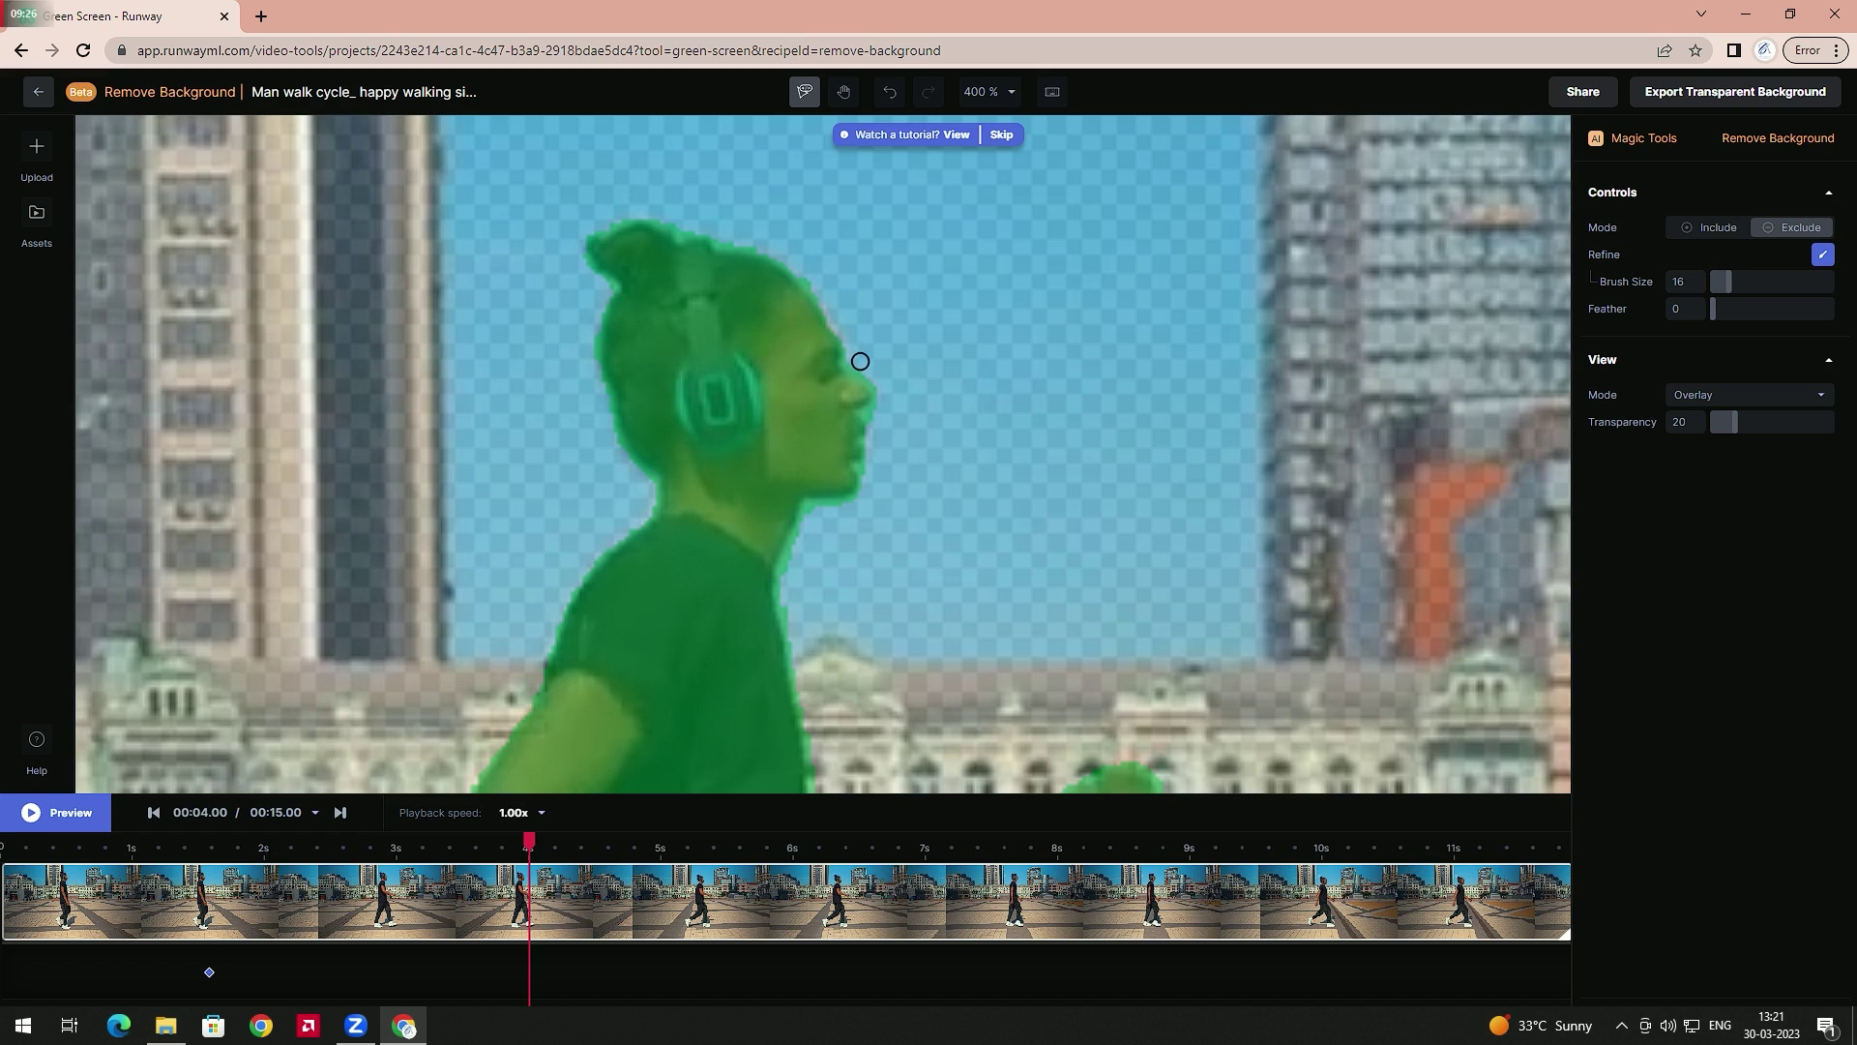
Trim green spill around the man's face at 4 s and 6.34 s, then return to 5.87 s.
left_click_drag(859, 361, 1100, 321)
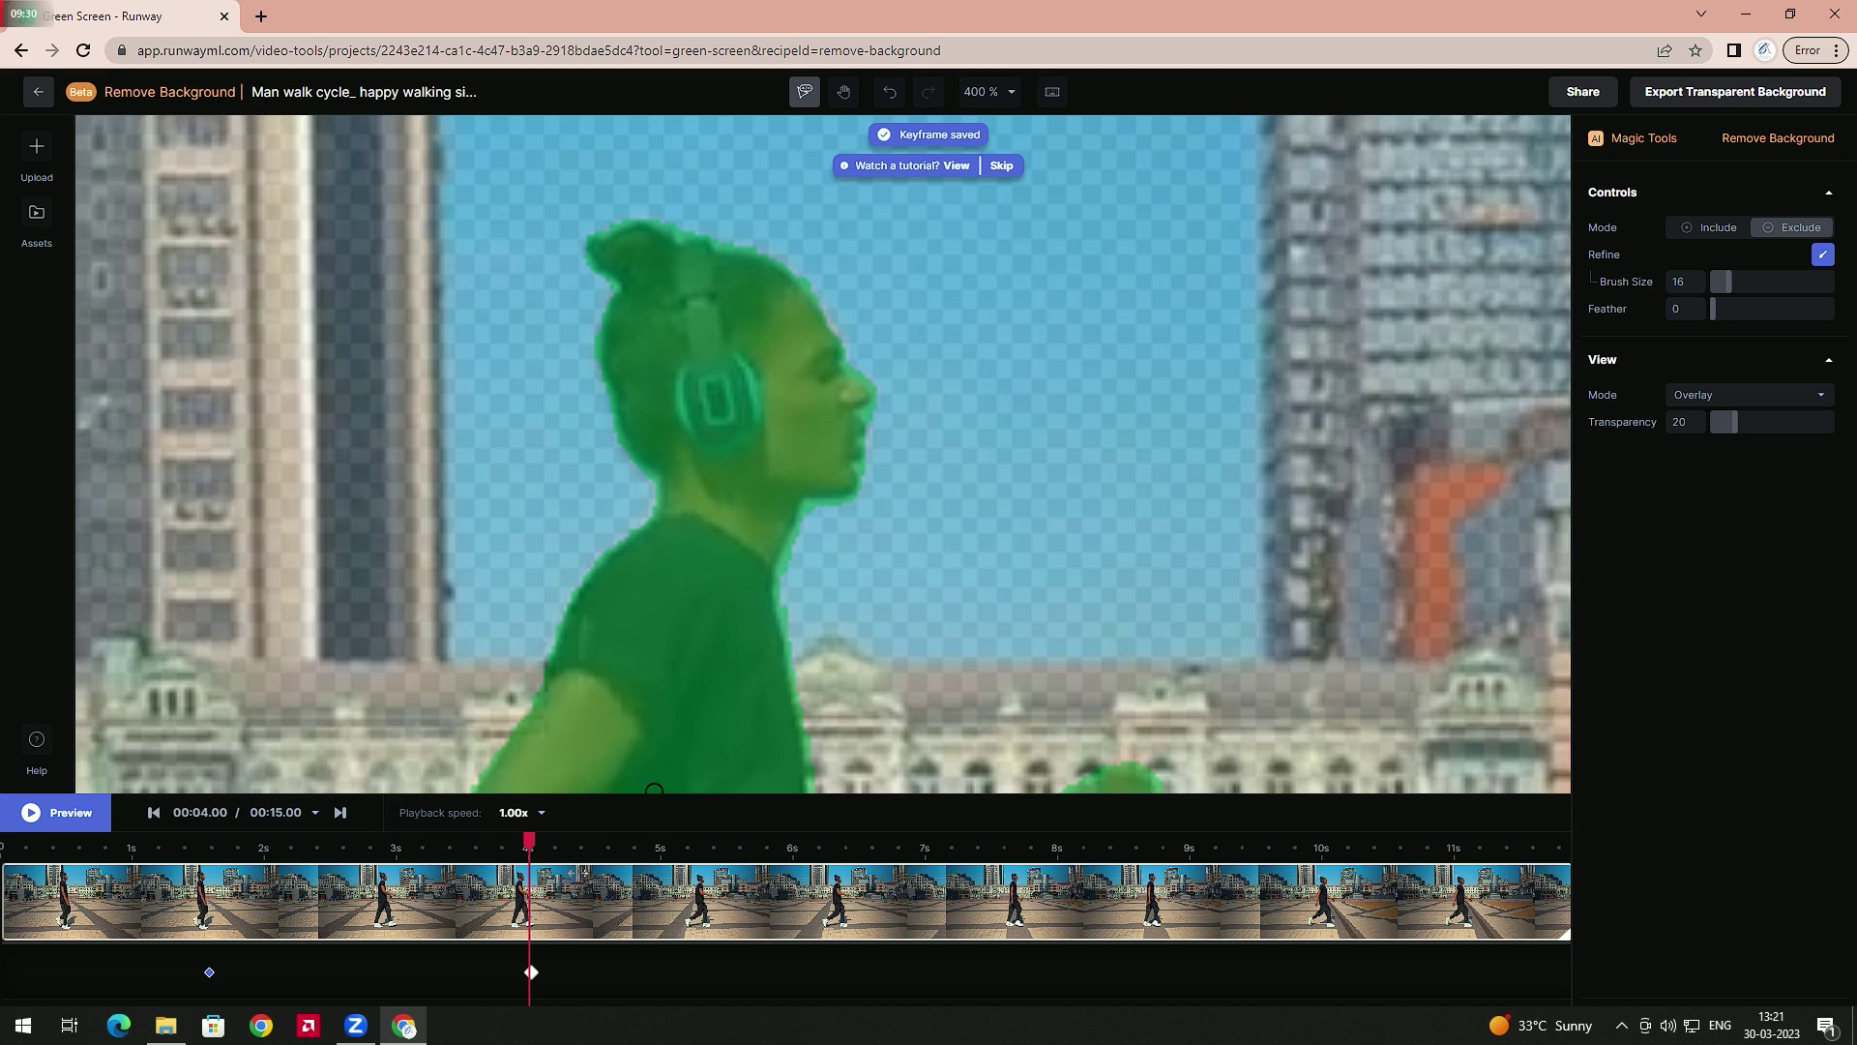
left_click_drag(564, 847, 837, 846)
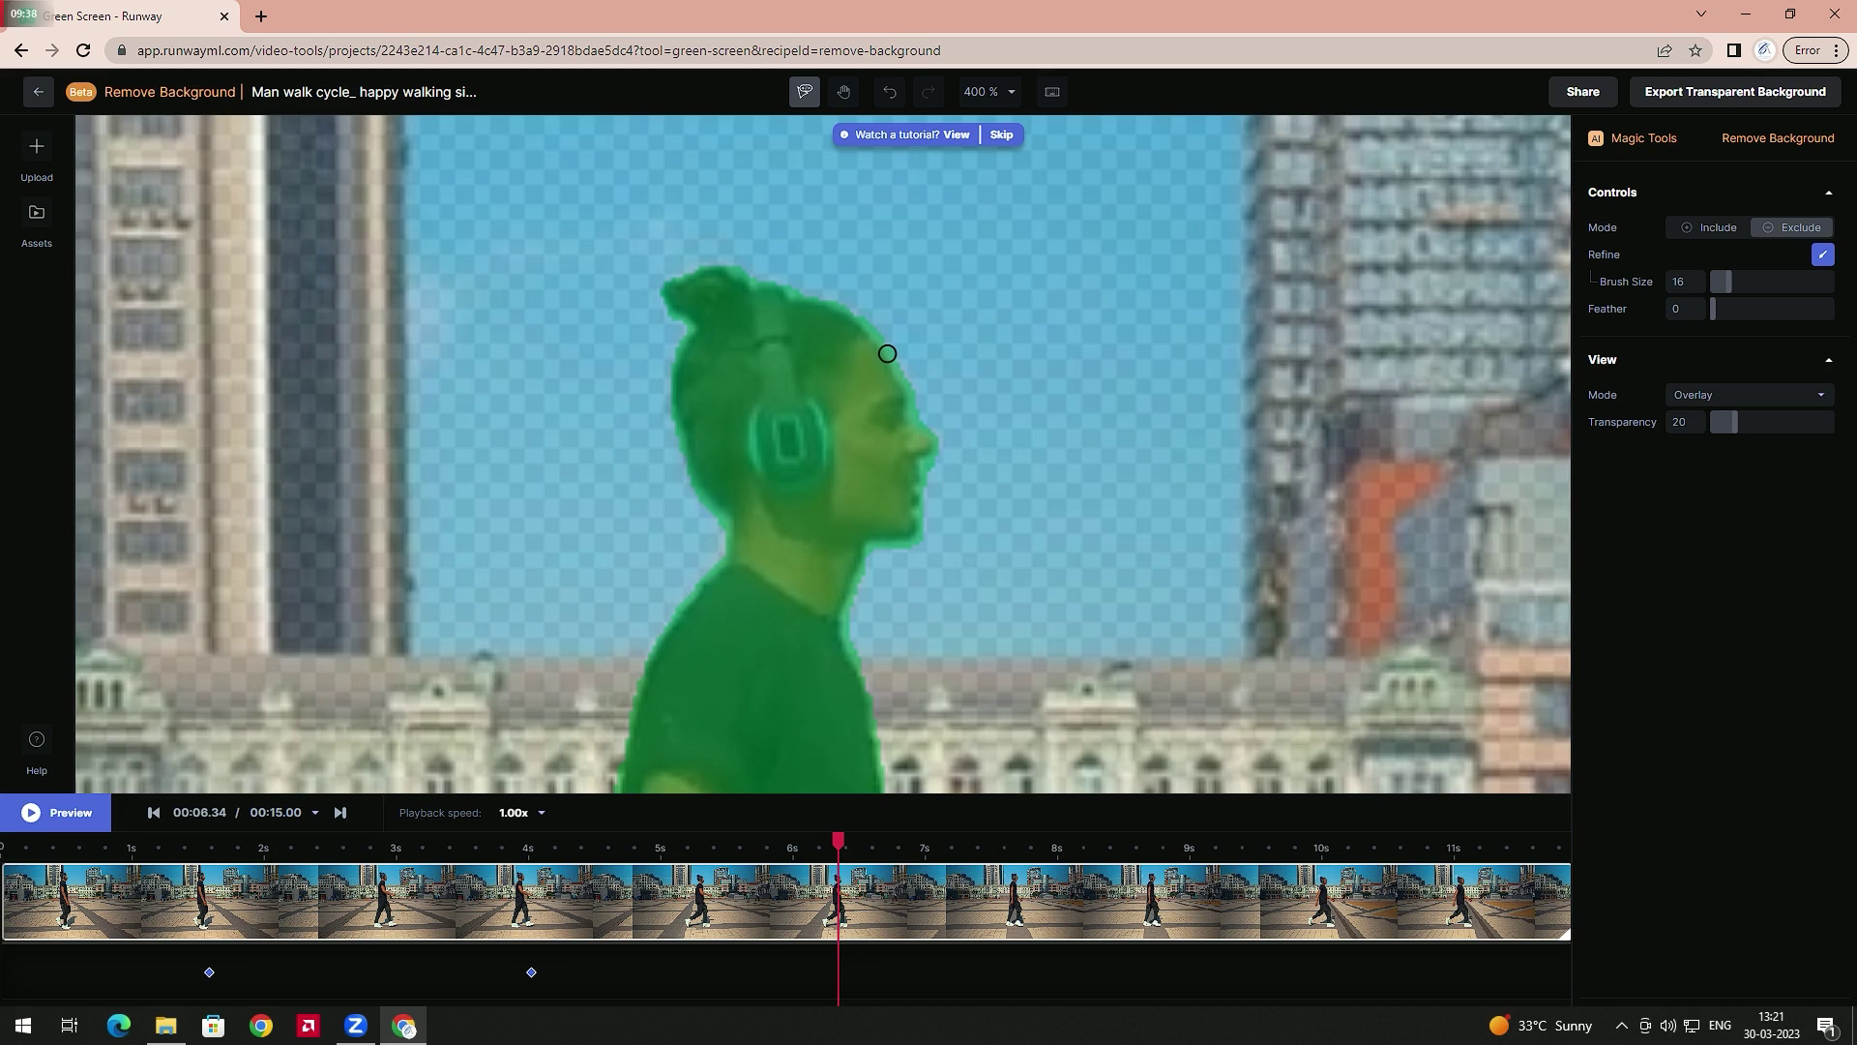
left_click_drag(910, 383, 920, 420)
left_click(932, 470)
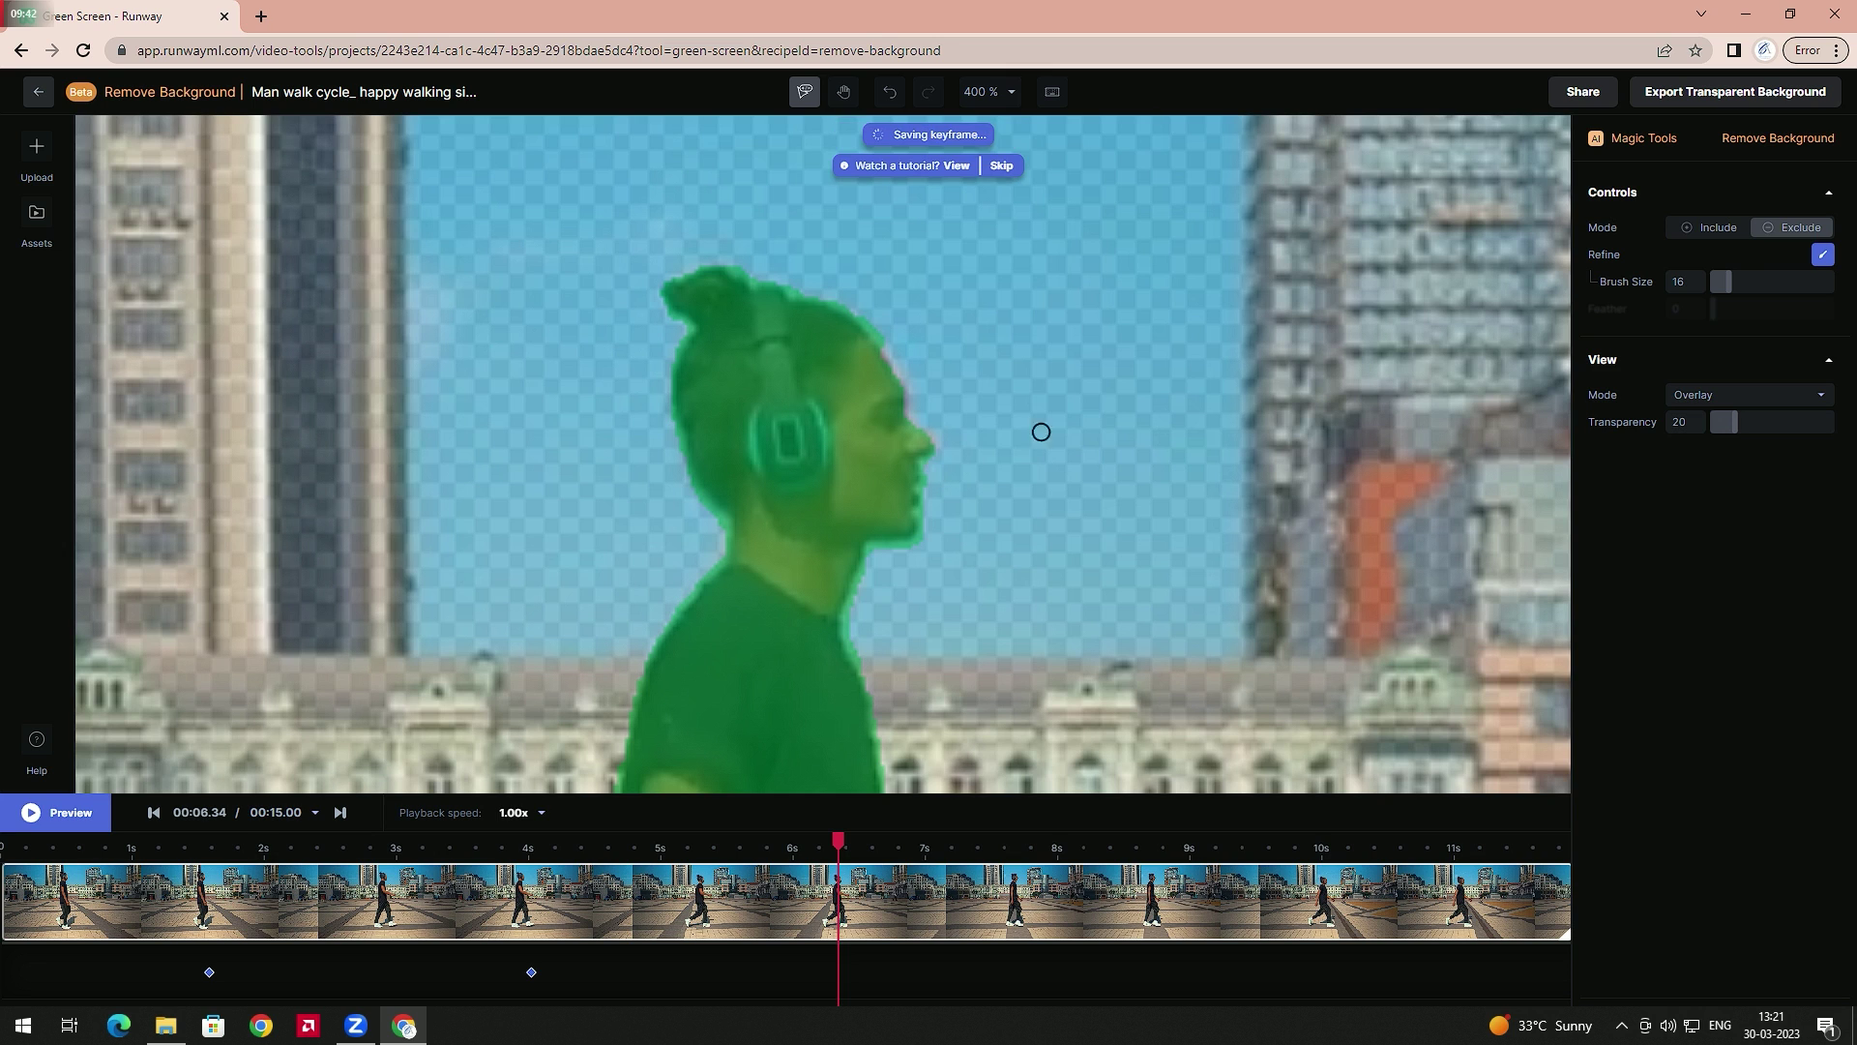
left_click(777, 849)
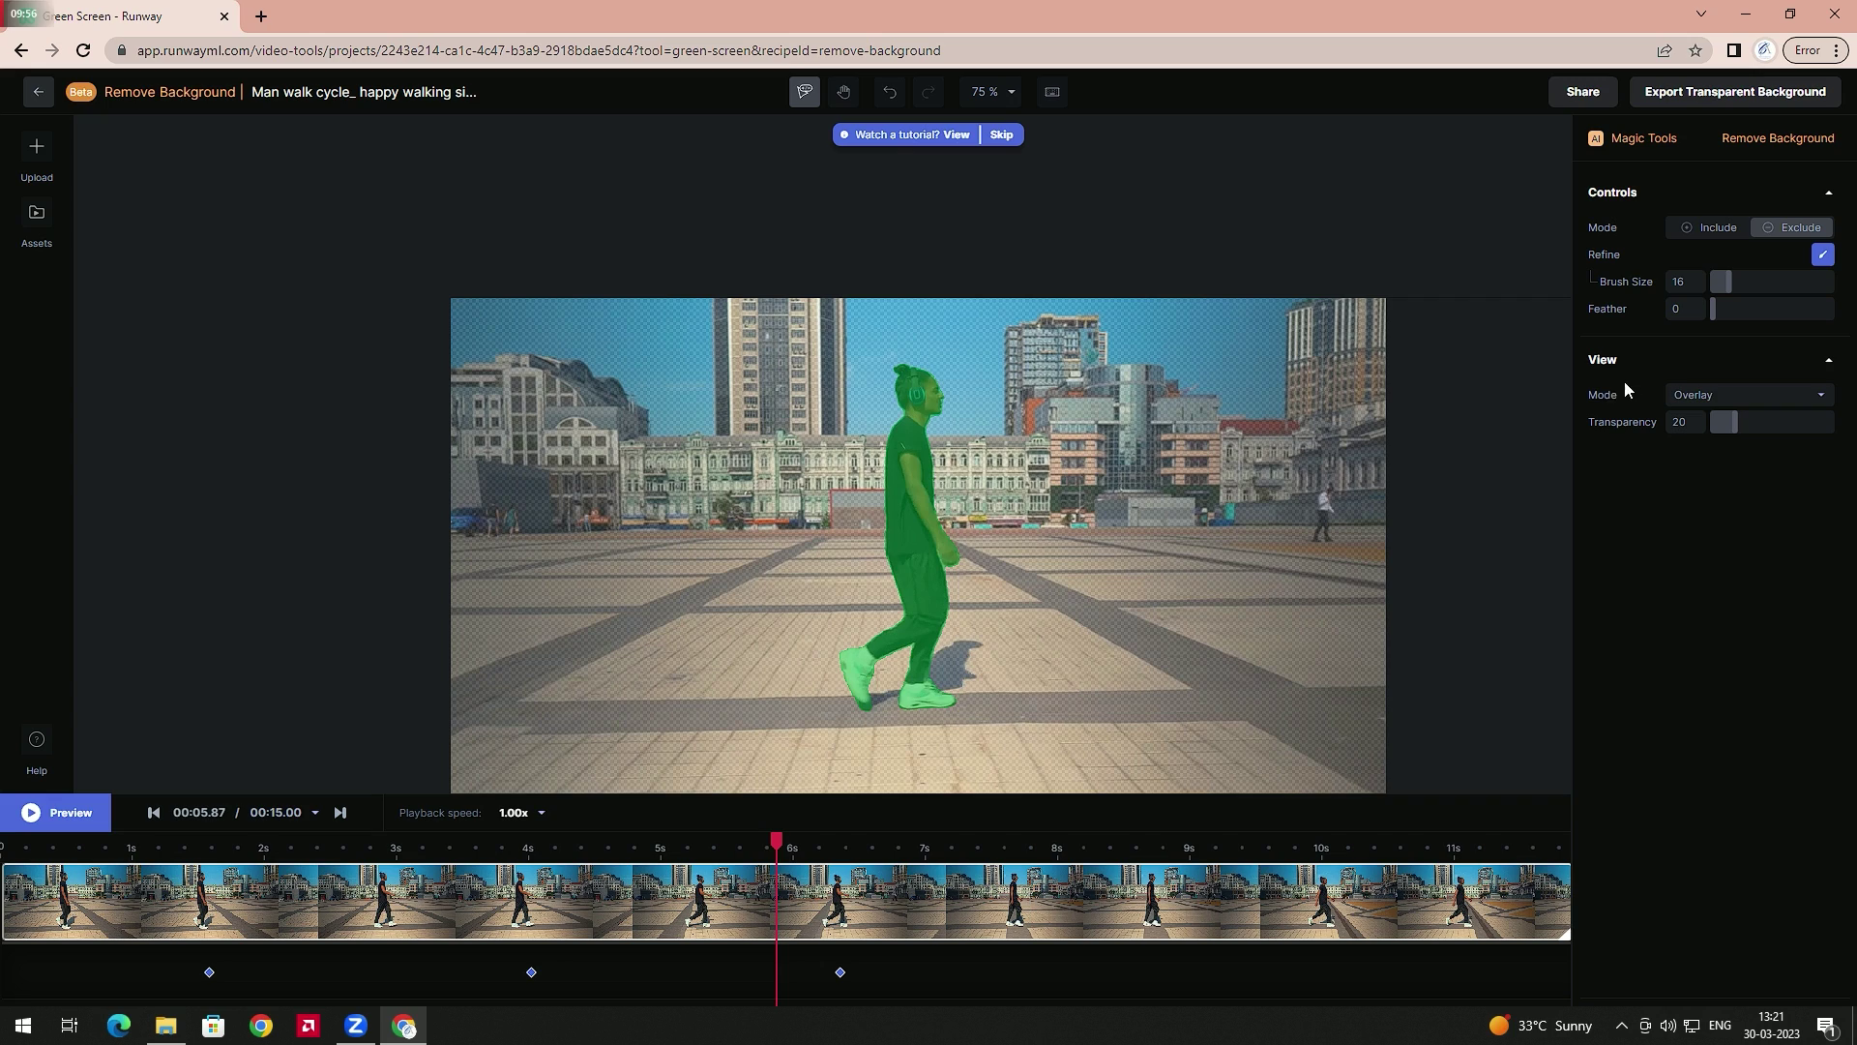
Switch View Mode to Preview and play the cut-out man on a transparent background.
left_click(1737, 397)
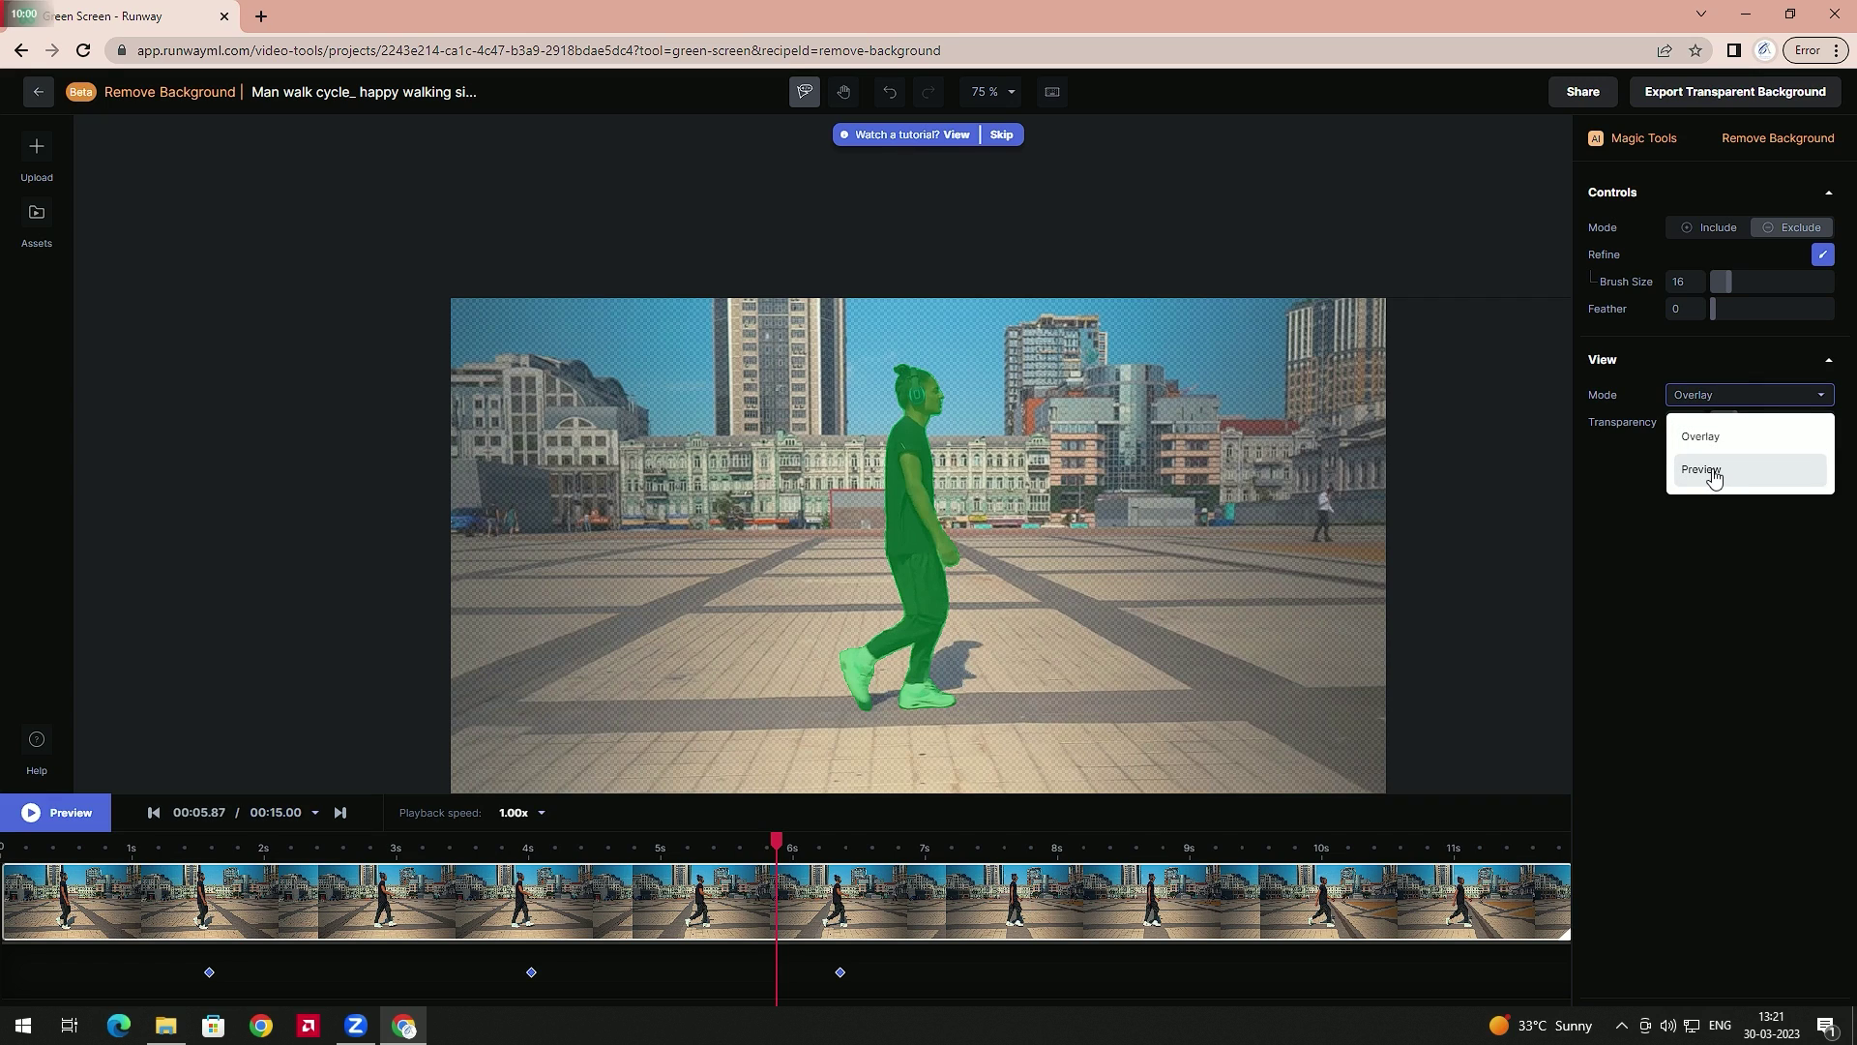
left_click(1709, 471)
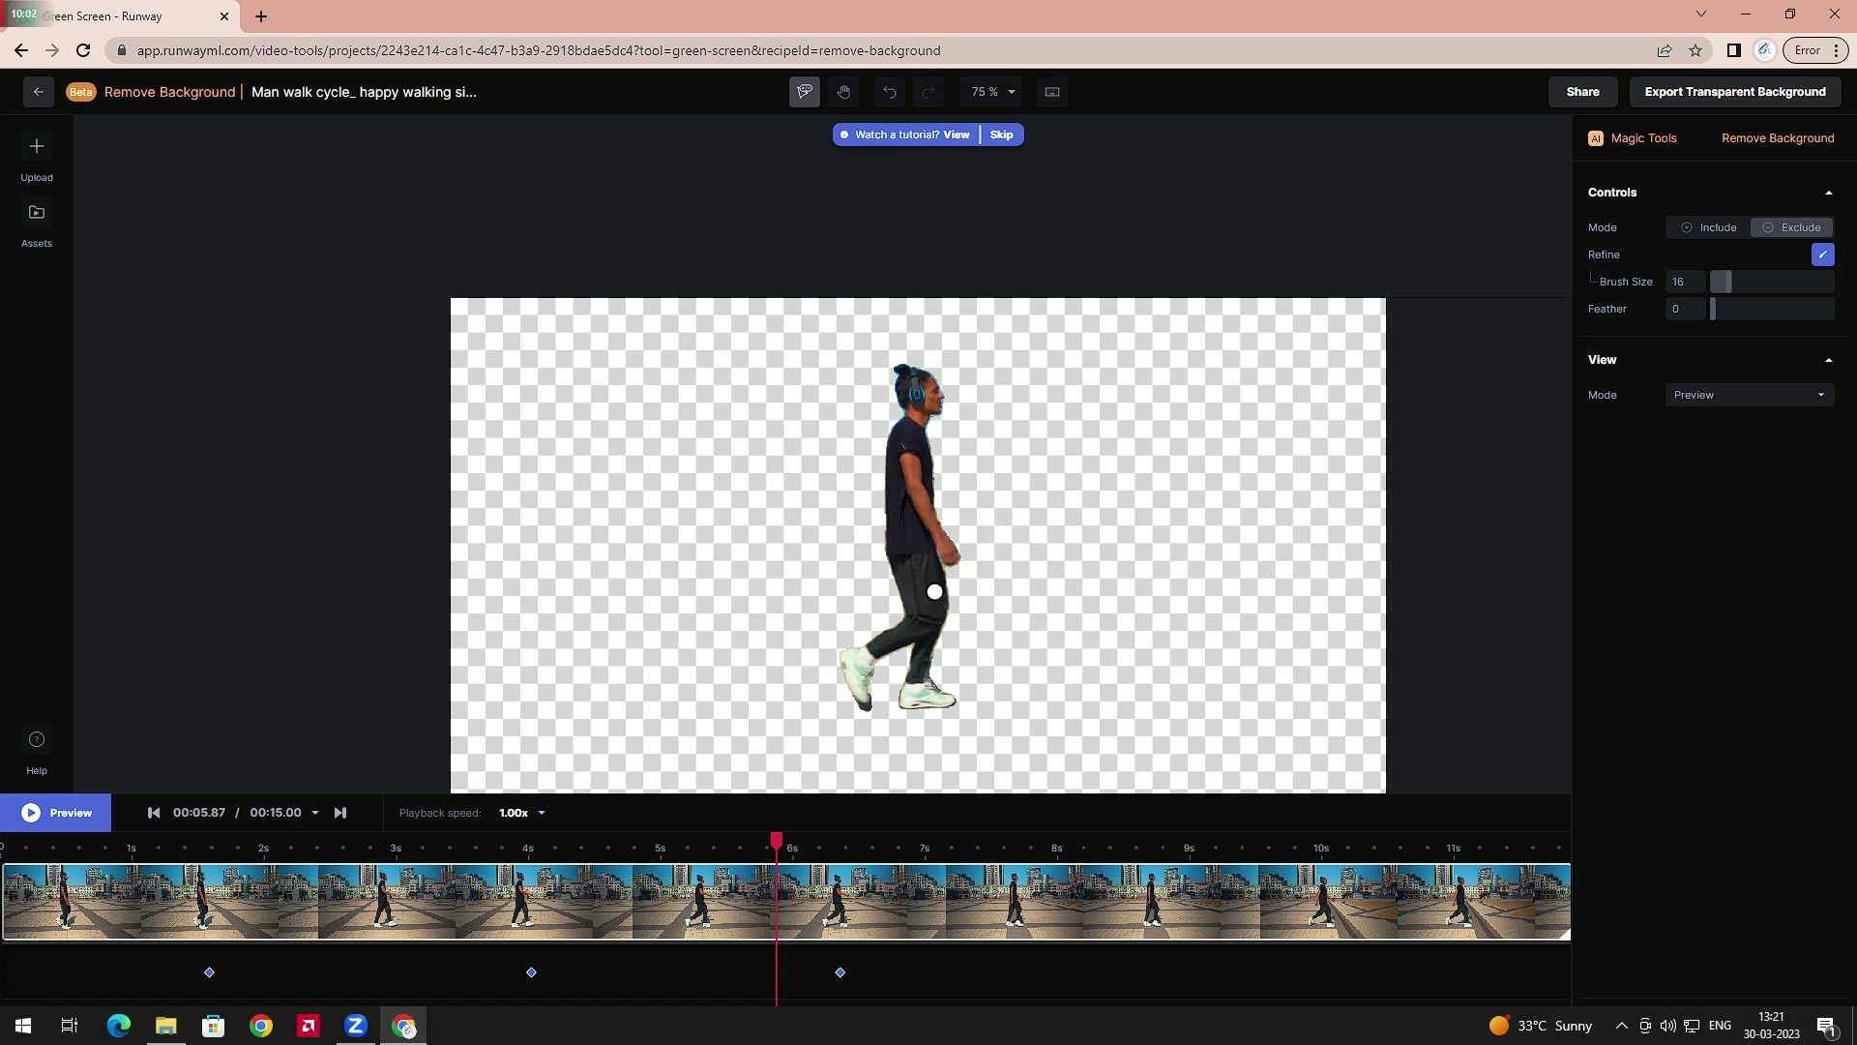
key("space")
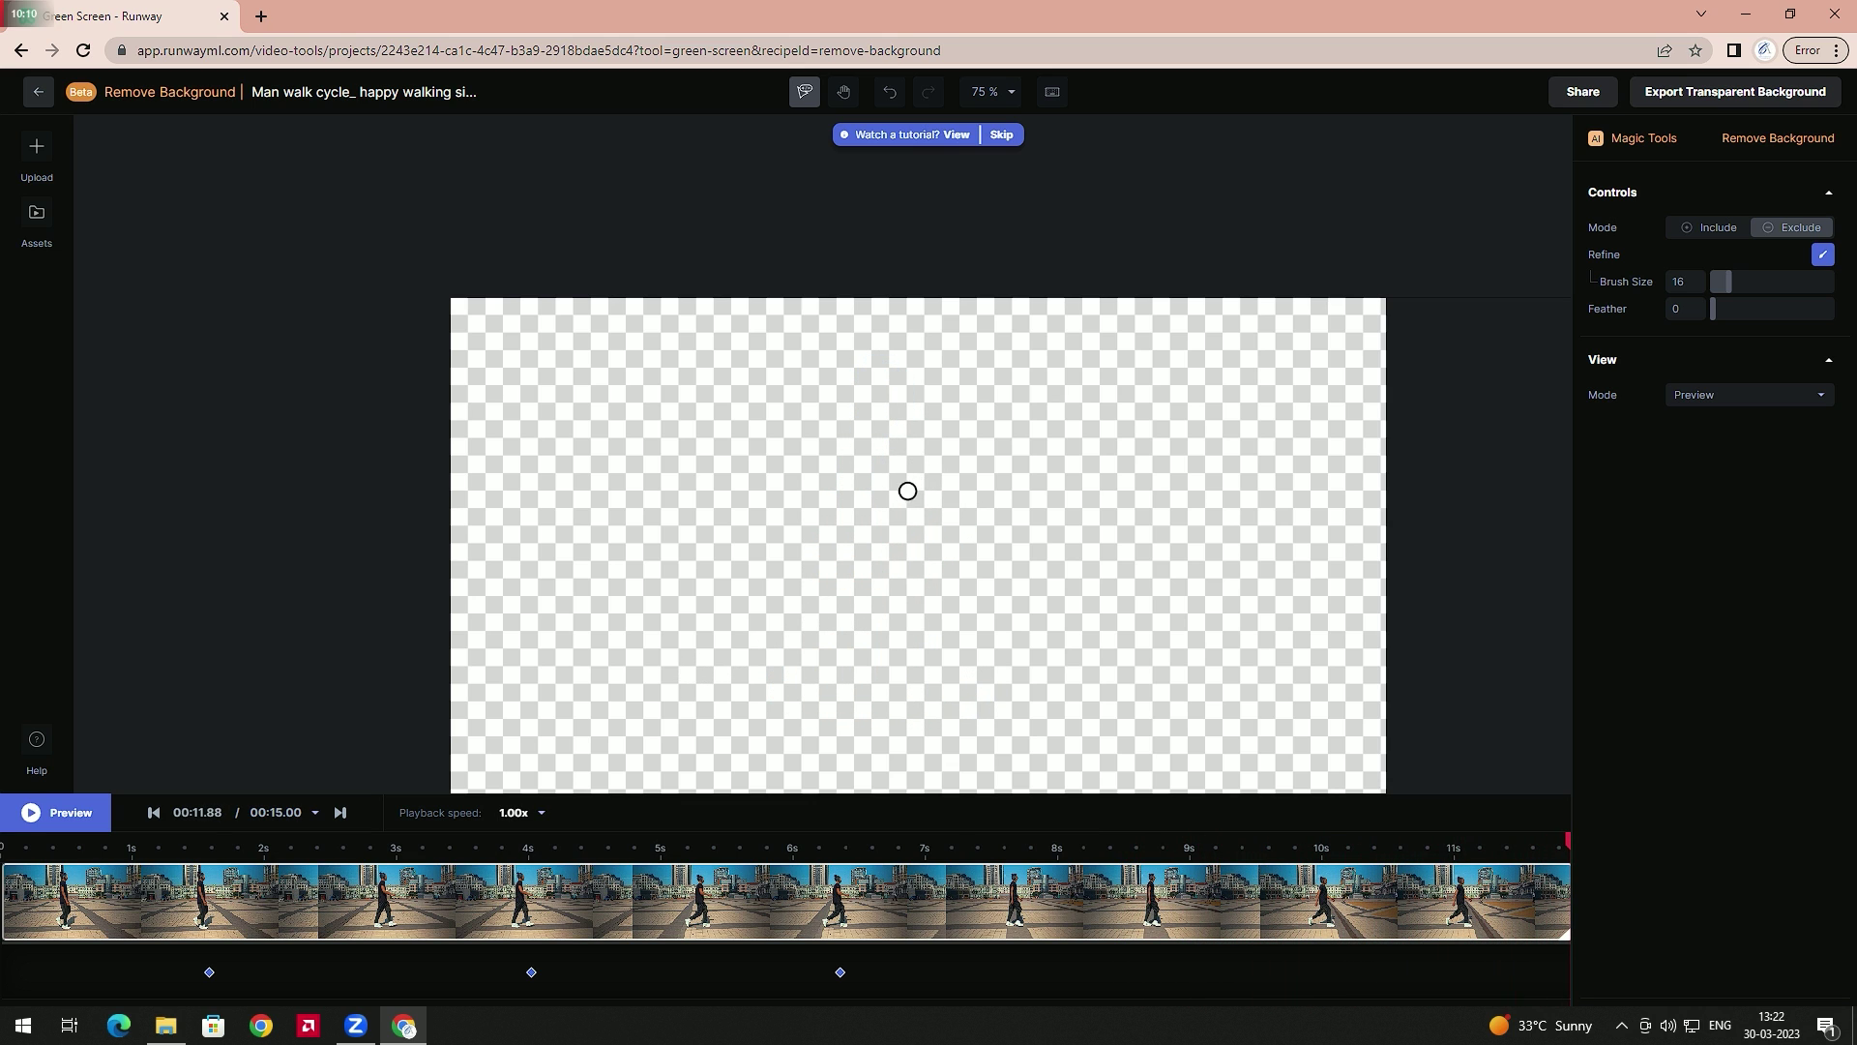
left_click(277, 855)
key("space")
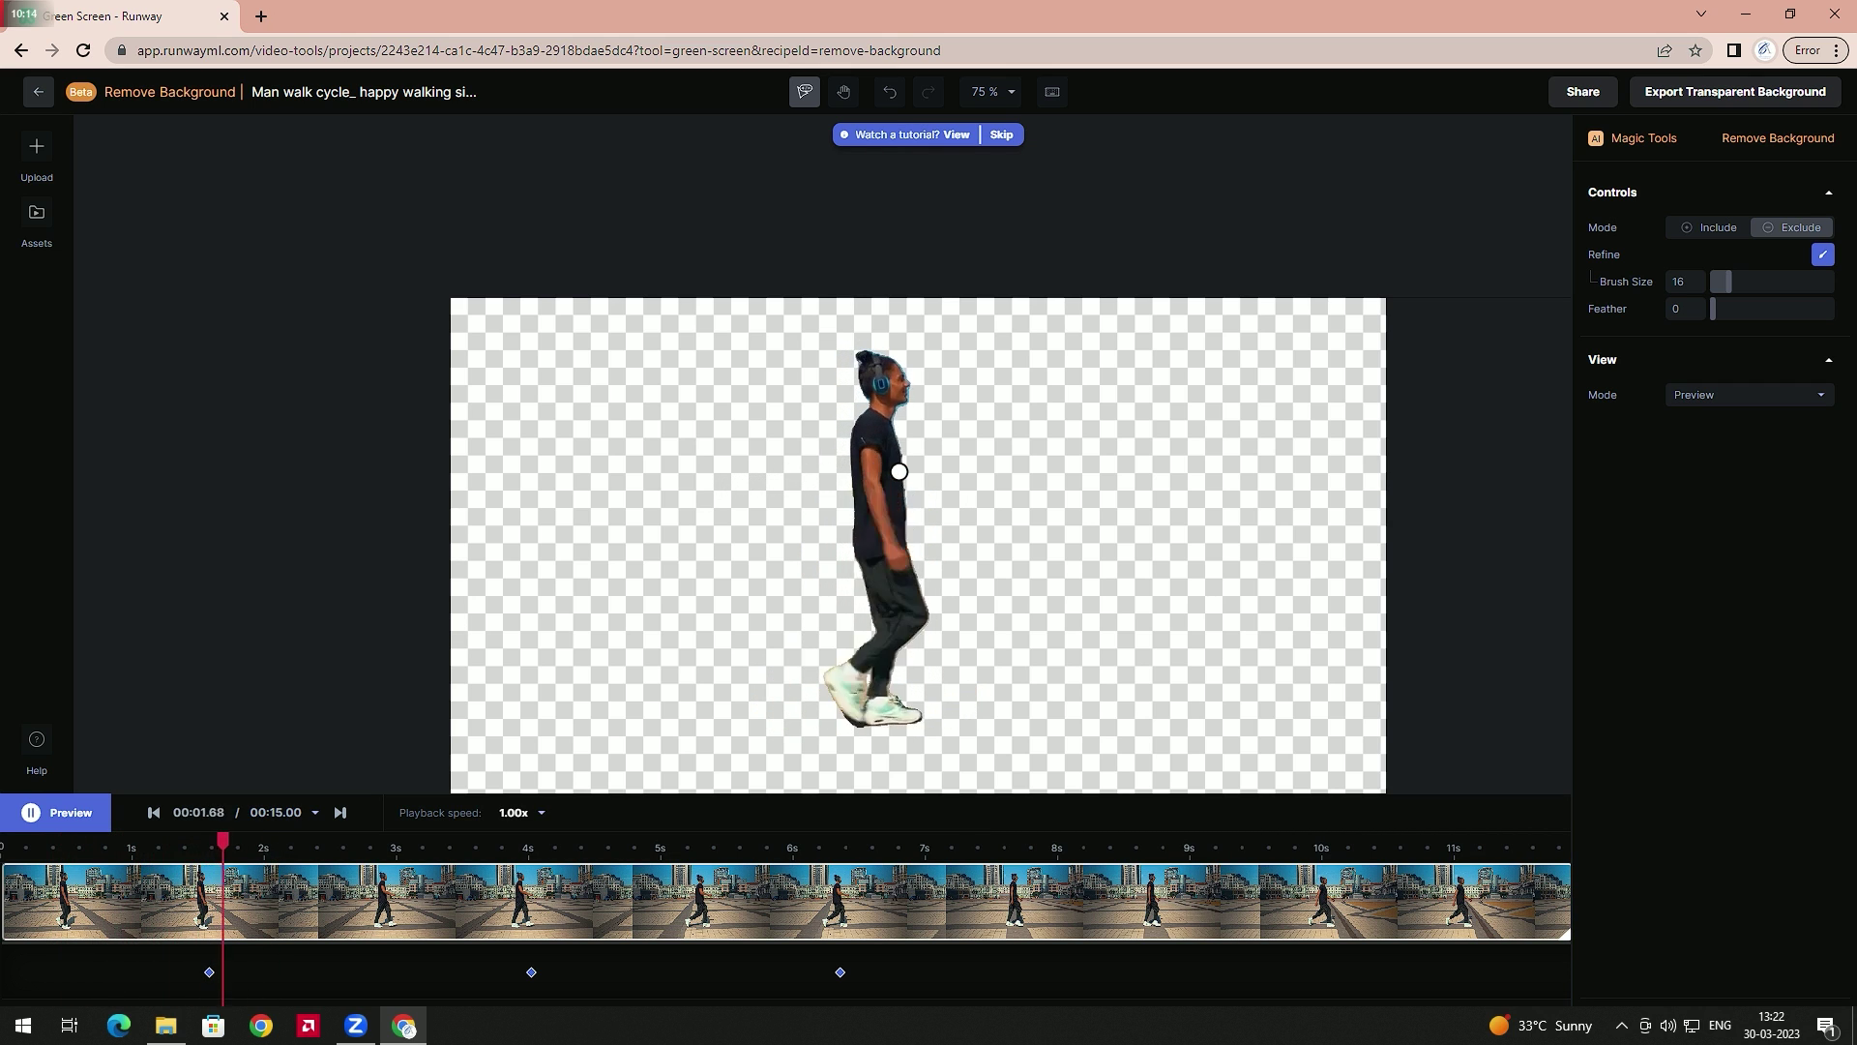
key("space")
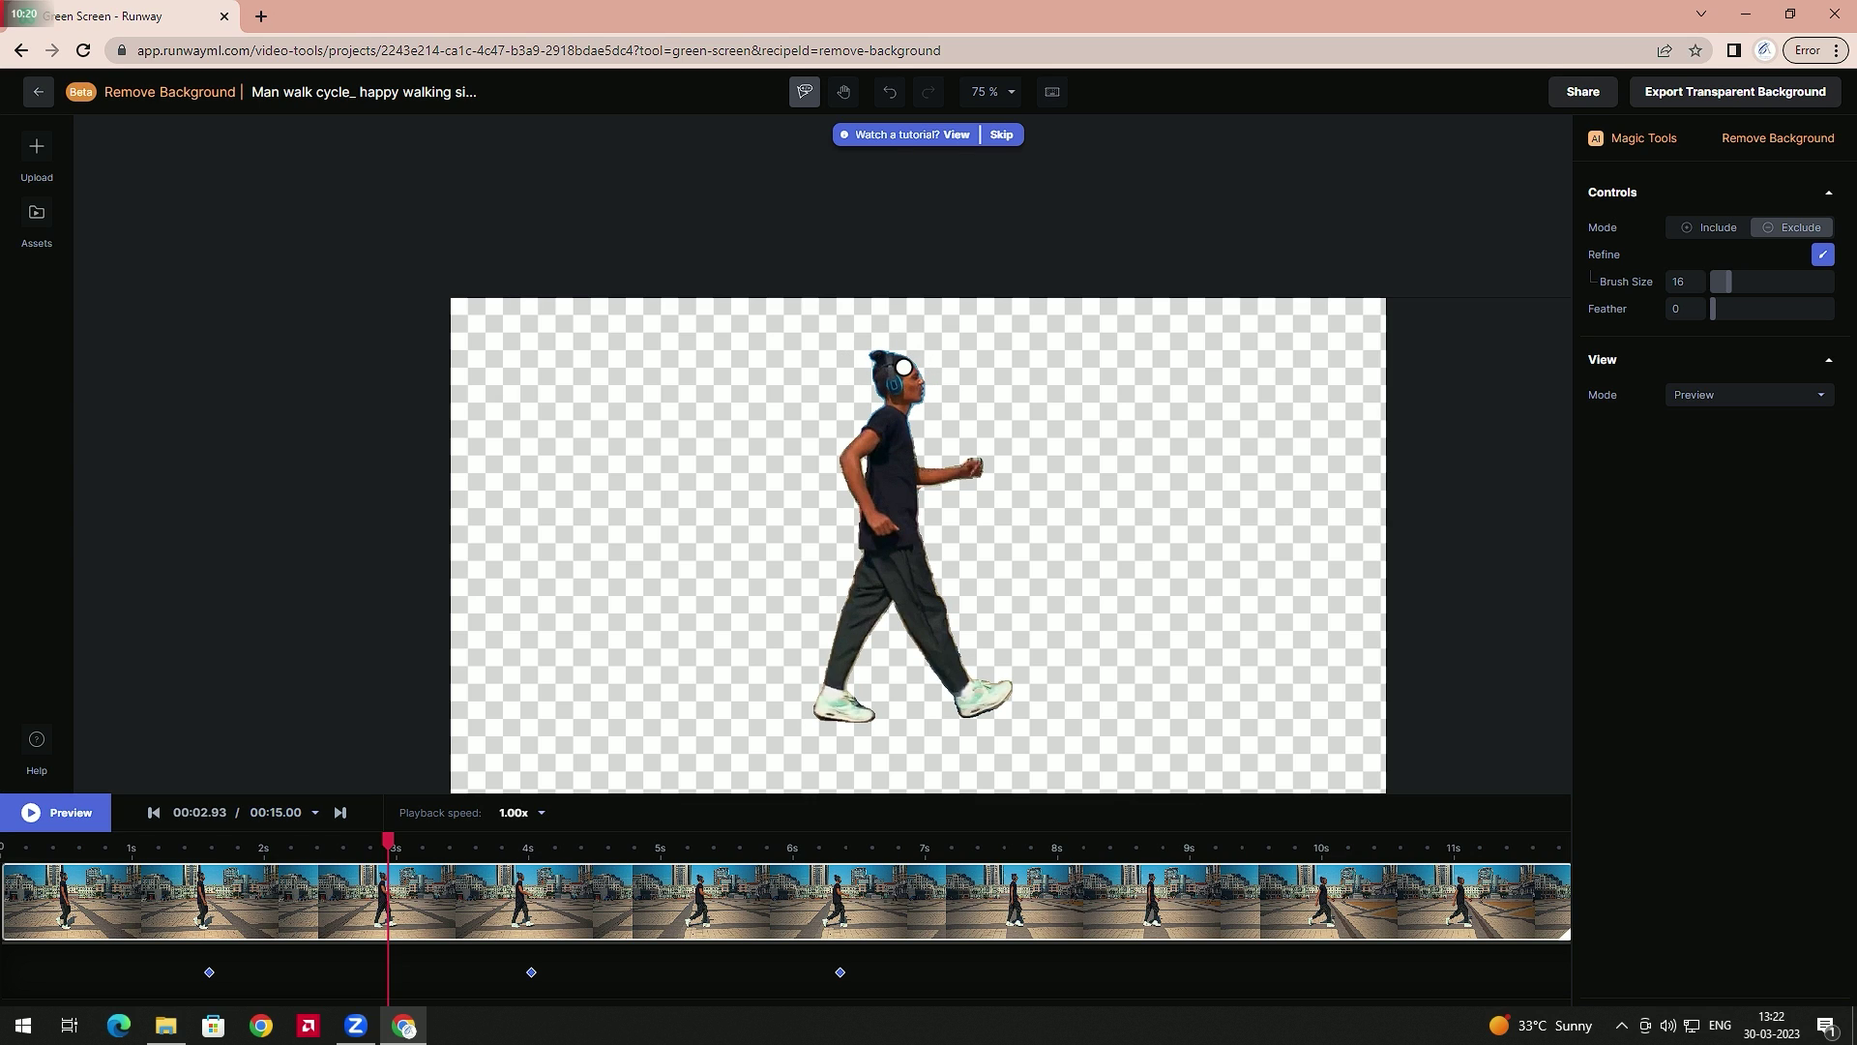
key("space")
key("space")
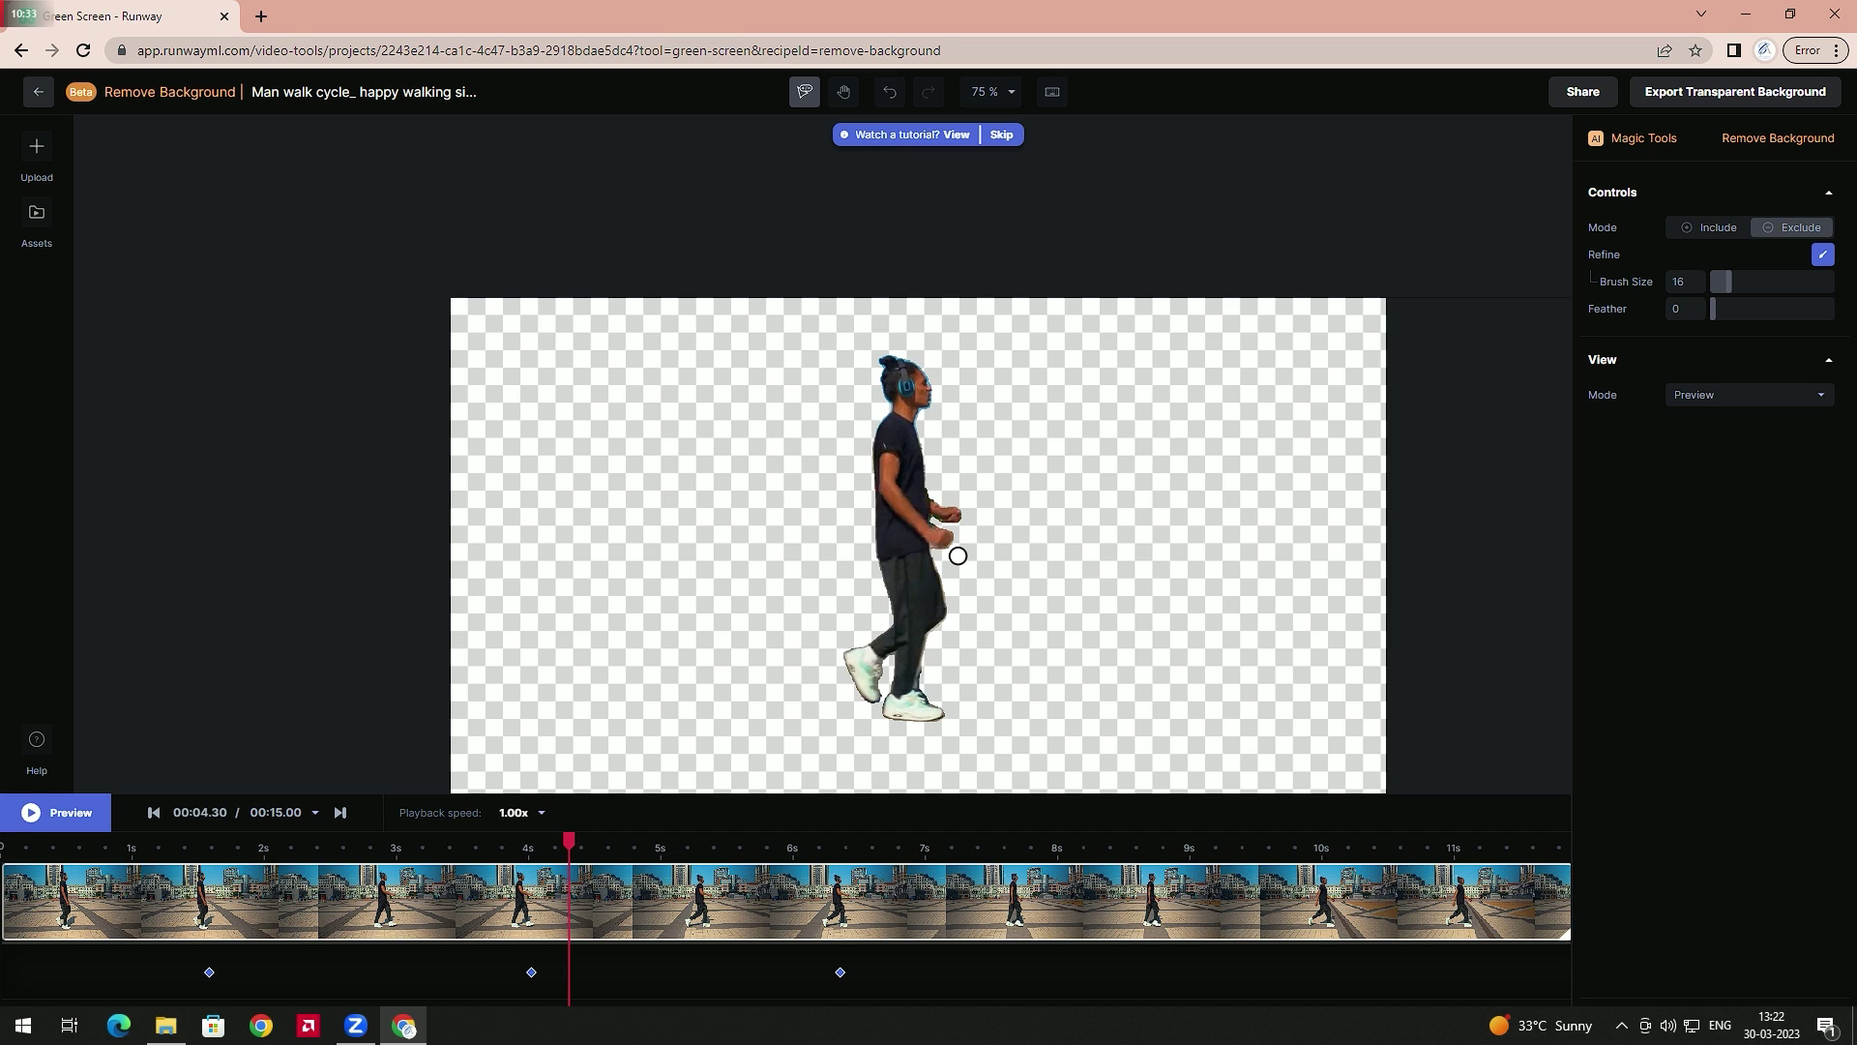
Return View Mode to Overlay and export the clip with a transparent background.
left_click(1749, 395)
left_click(1702, 431)
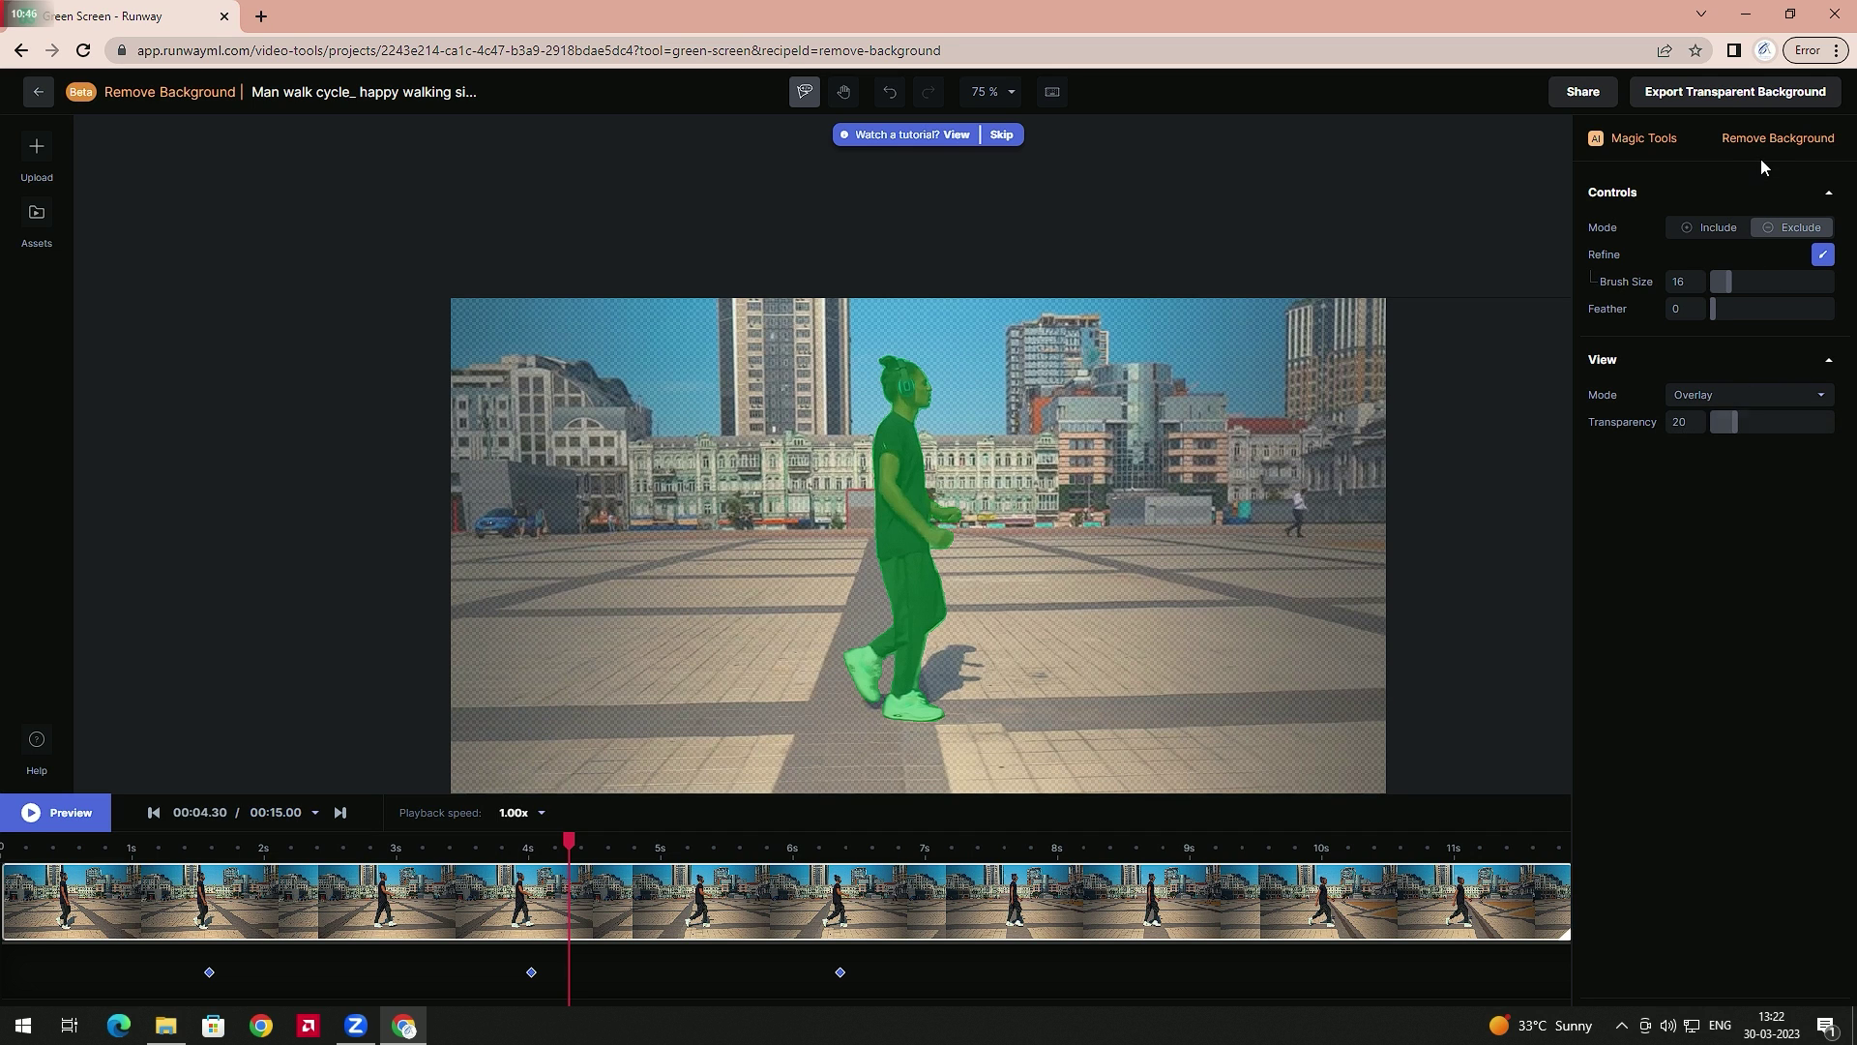
left_click(1705, 98)
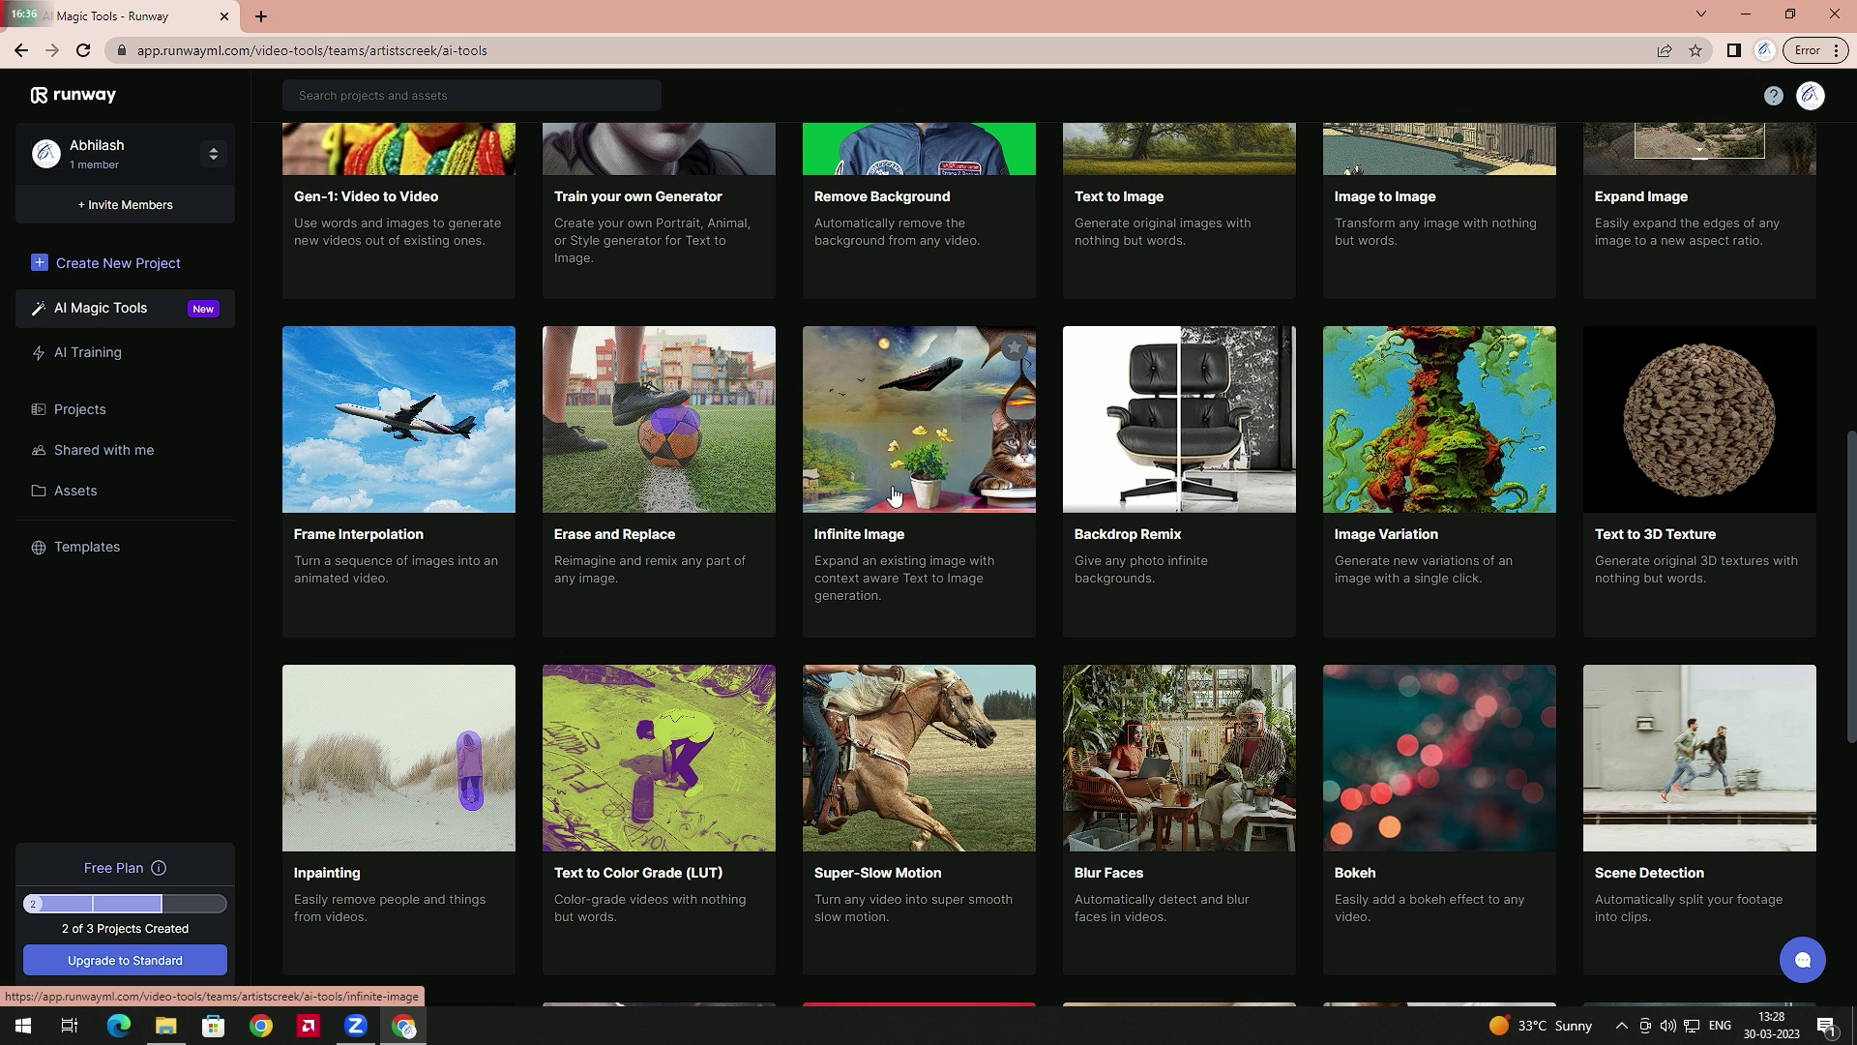
Scroll up and down through the ALL TOOLS grid on the AI Magic Tools page.
scroll(893, 495, "up", 5)
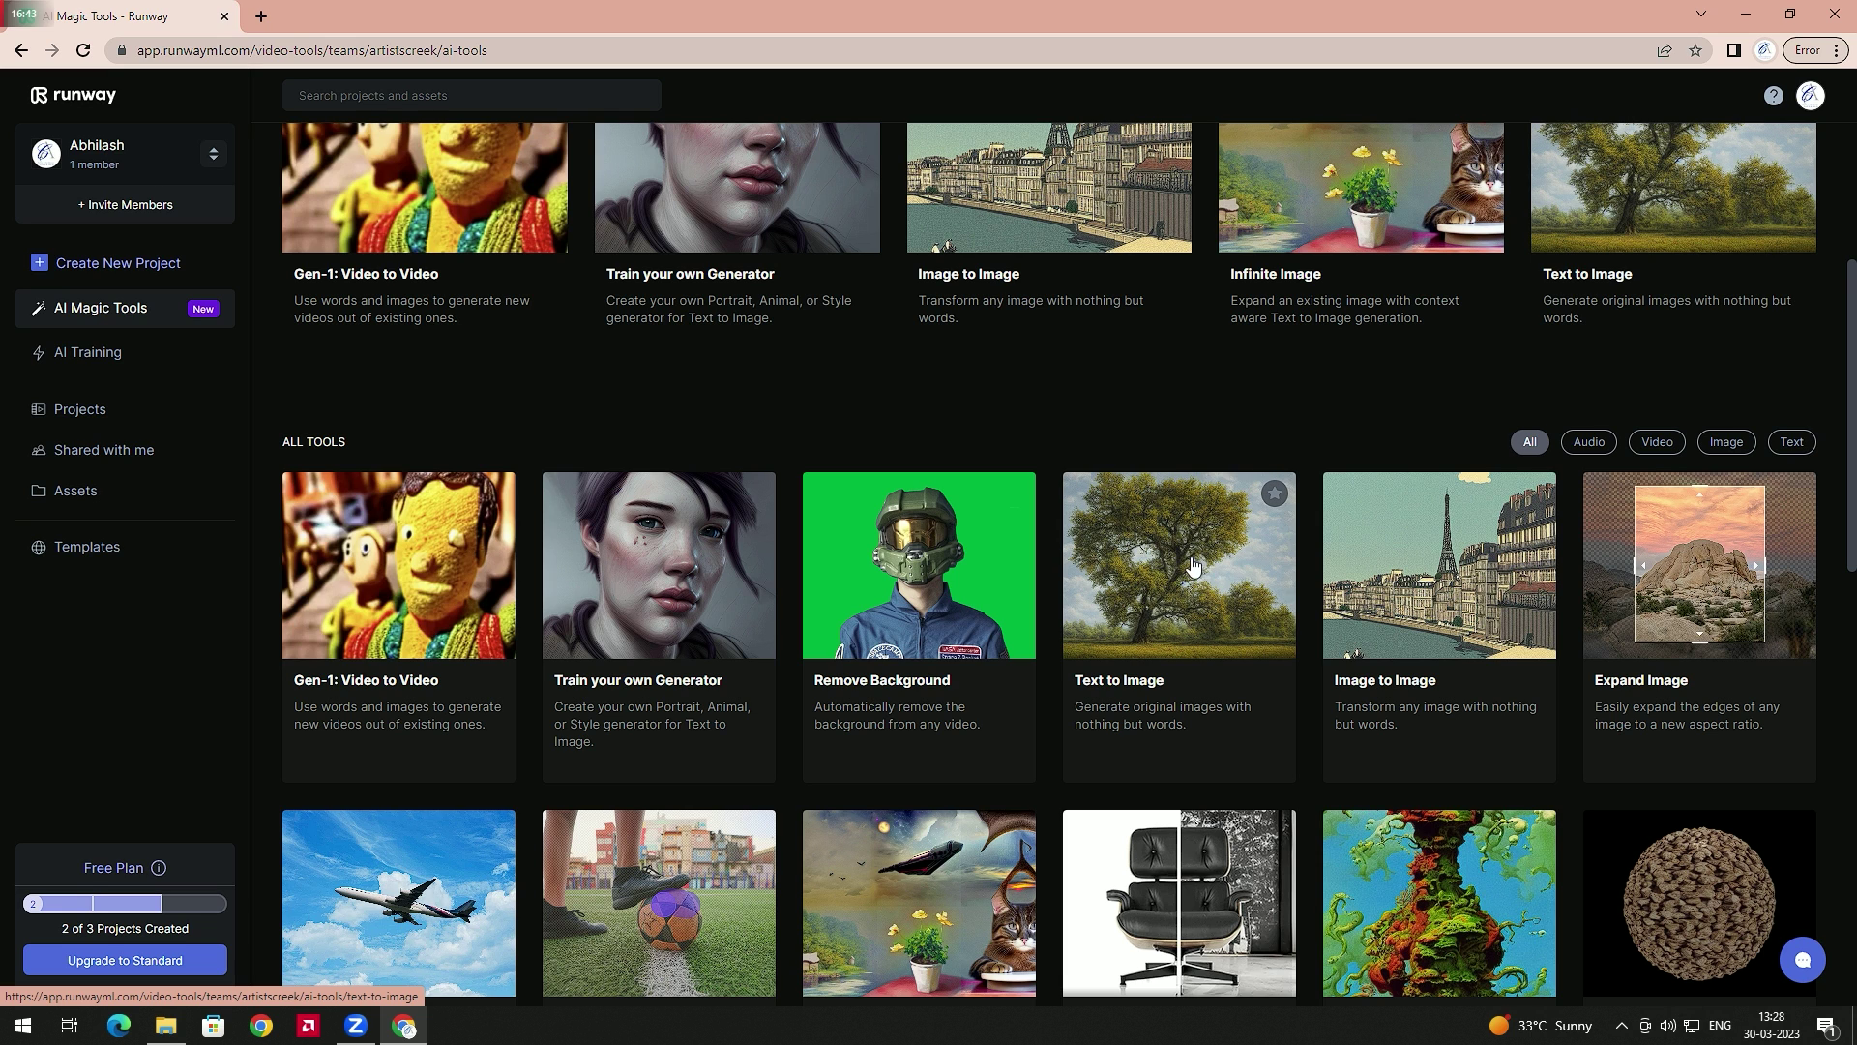
scroll(1189, 580, "down", 10)
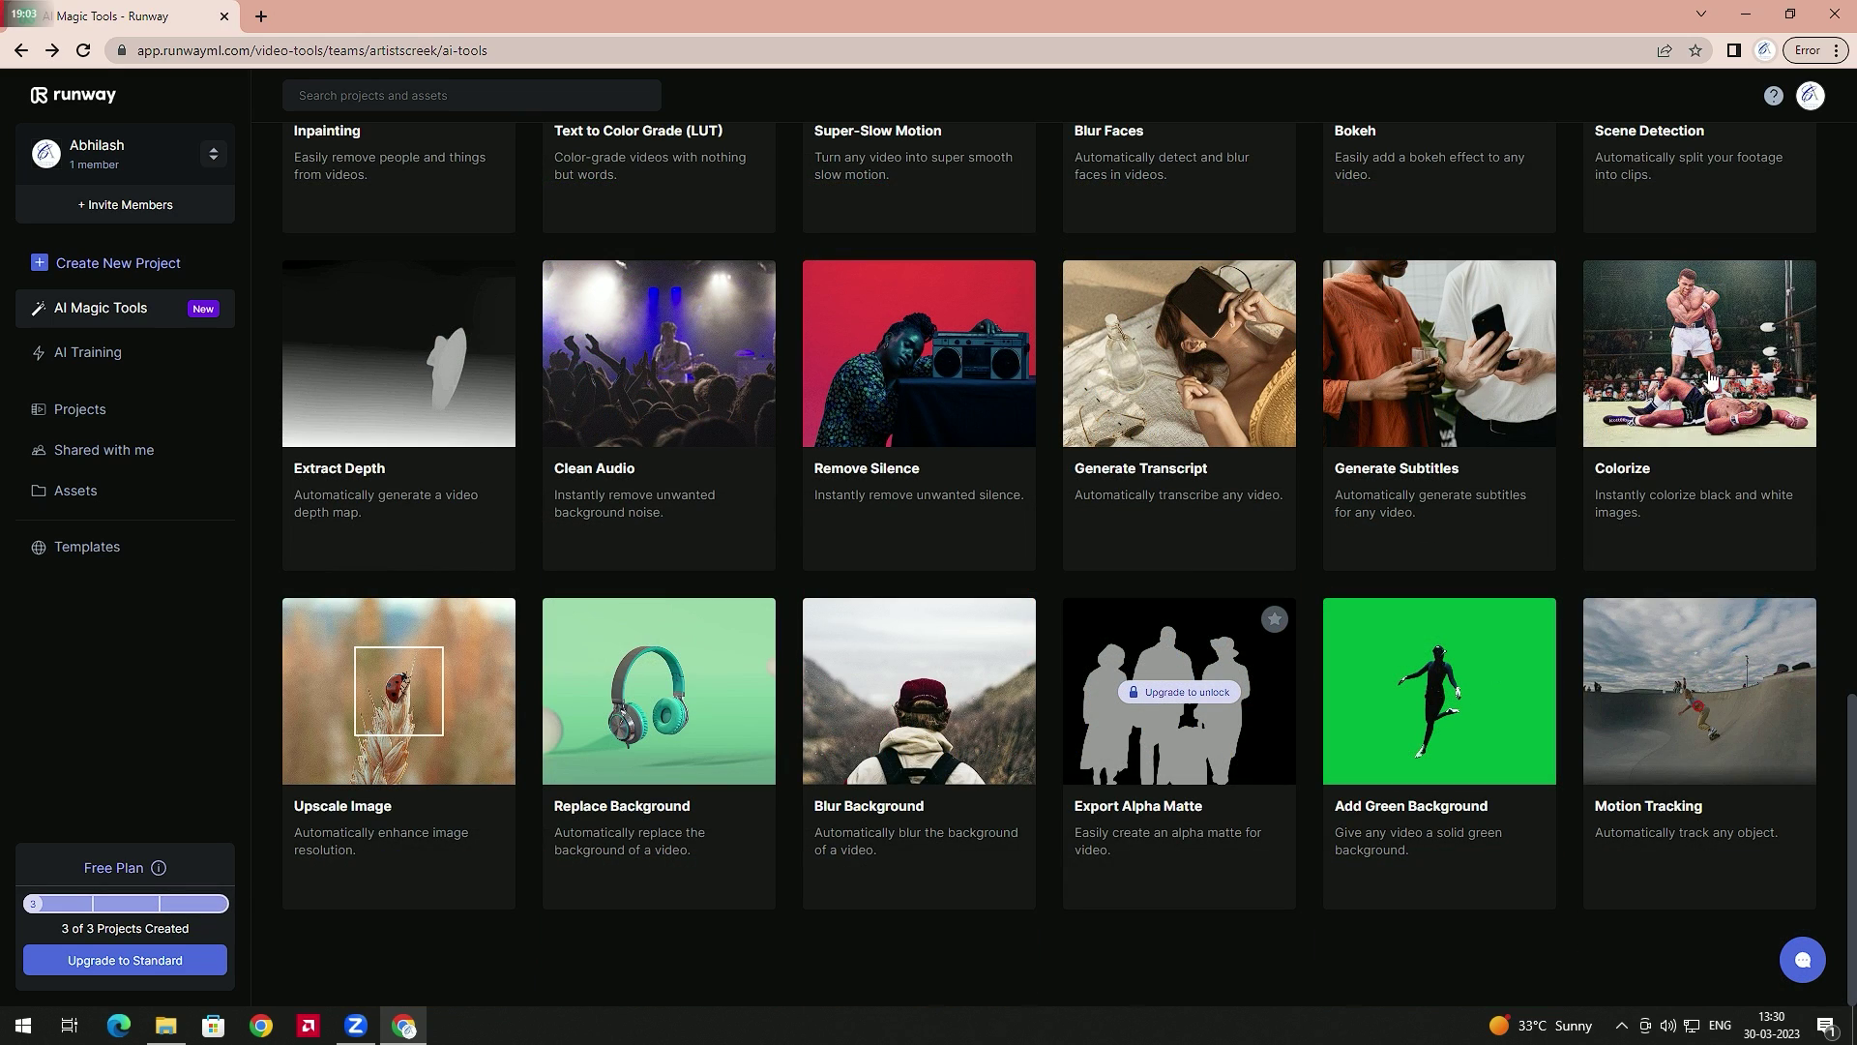
scroll(1065, 629, "up", 7)
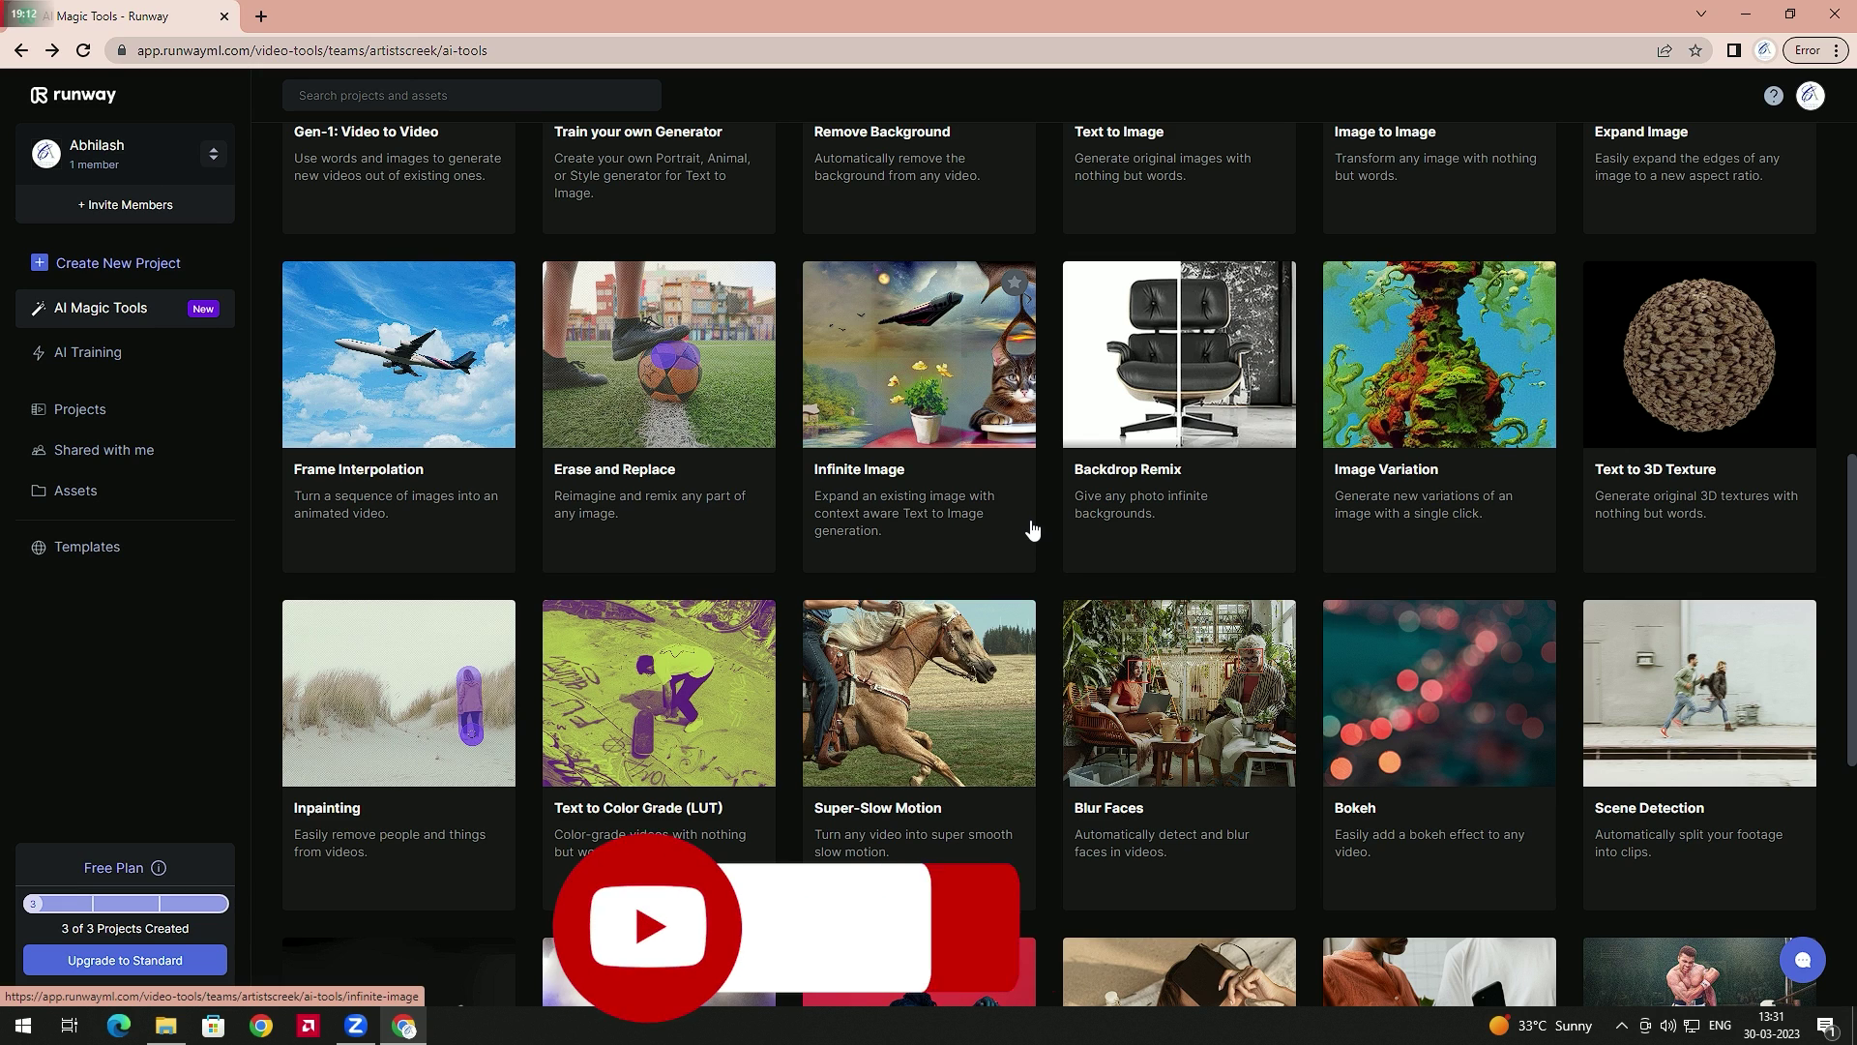